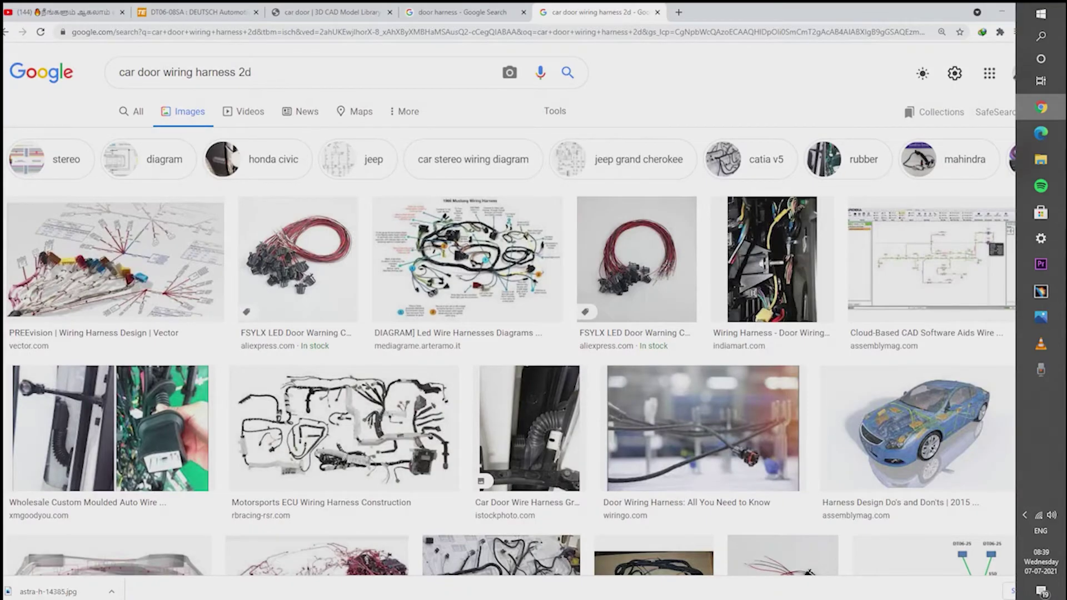
- Look over the door harness image results and the TE Connectivity product page for the DT06-08SA connector in Chrome
{"action": "key", "text": "super+d"}
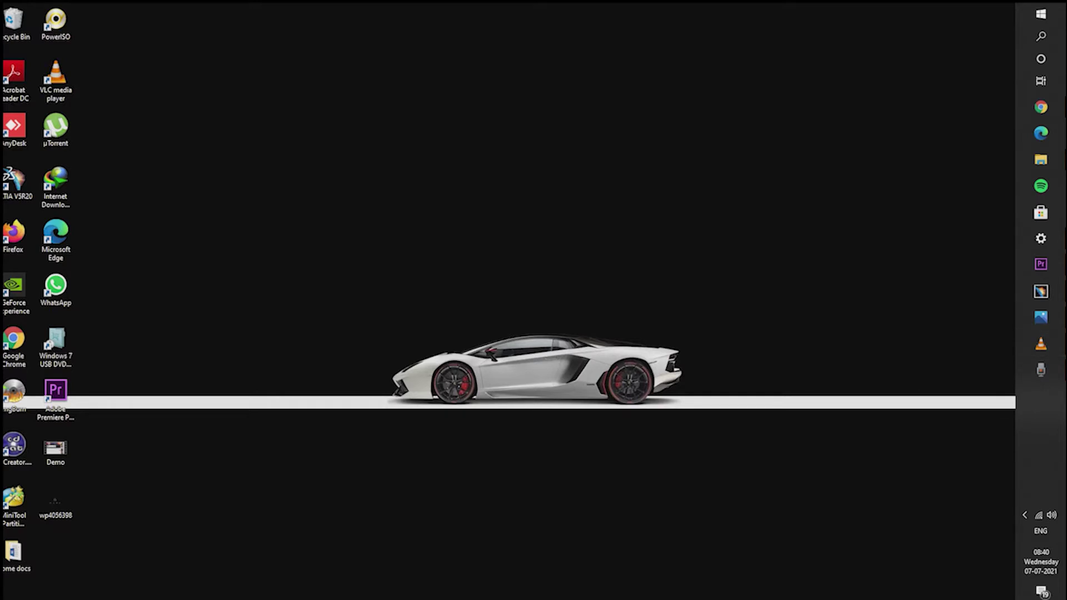
{"action": "mouse_move", "coordinate": [1041, 106]}
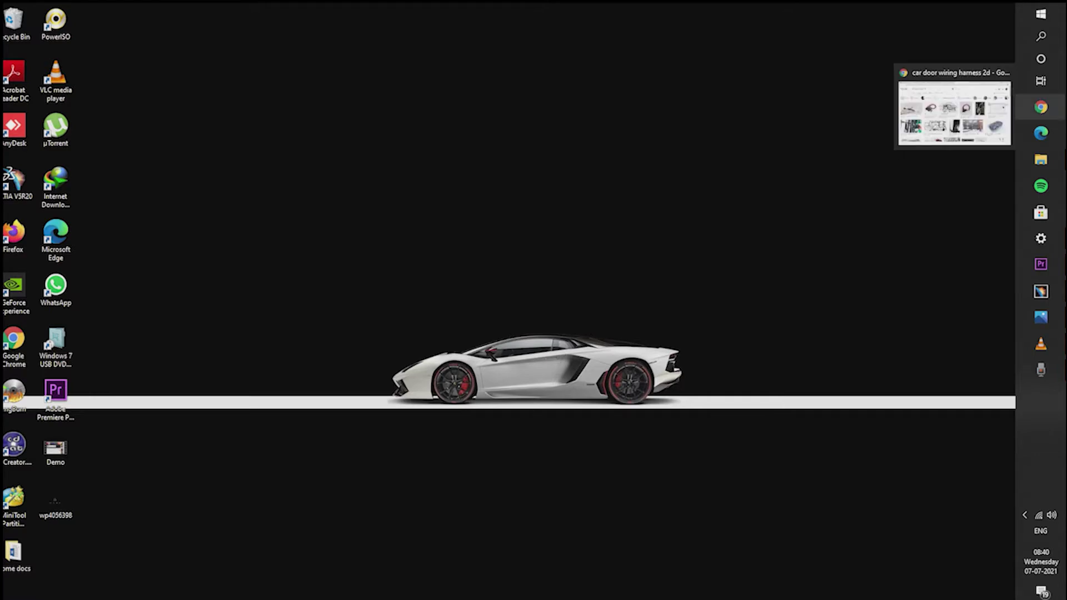
{"action": "left_click", "coordinate": [945, 111]}
{"action": "left_click", "coordinate": [461, 11]}
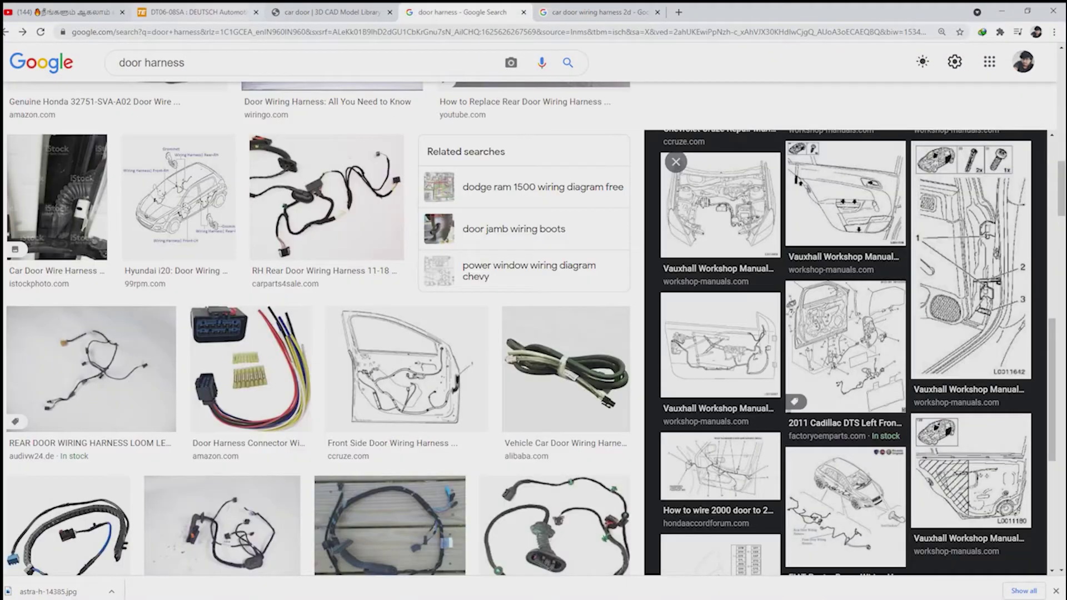
{"action": "left_click", "coordinate": [198, 11]}
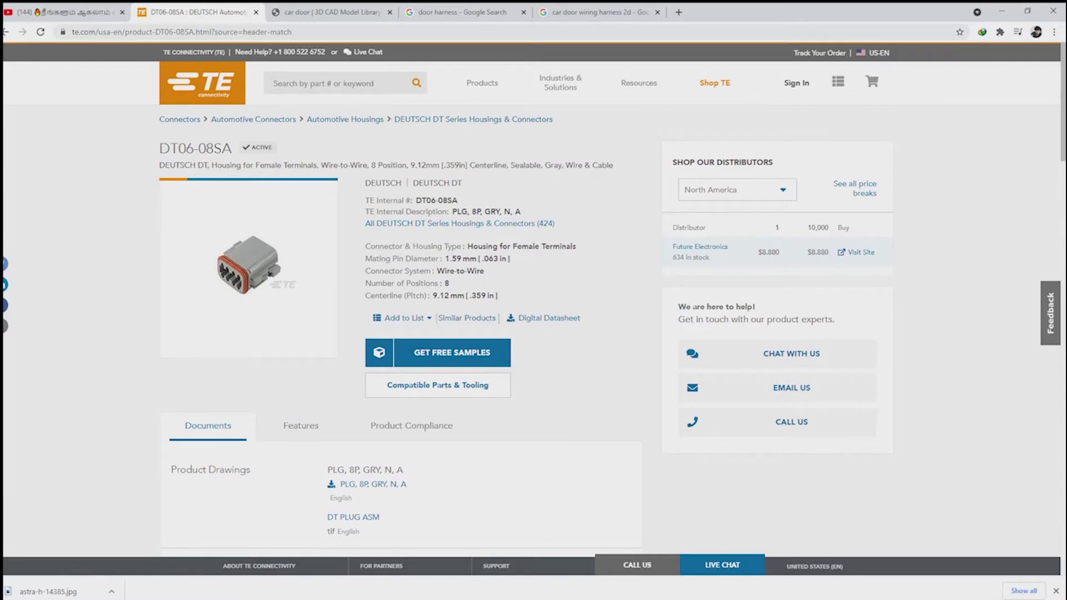
{"action": "left_click_drag", "start_coordinate": [159, 147], "coordinate": [232, 148]}
{"action": "left_click", "coordinate": [1002, 11]}
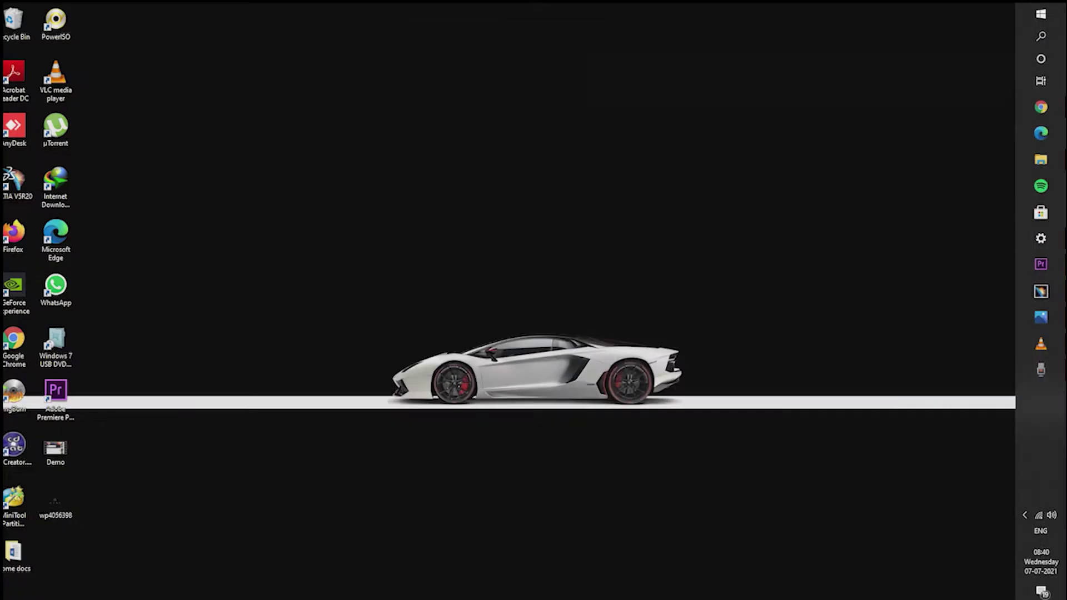
- Open the connector file c-dt06-2s-a-3d.stp from the HARNESS Connectors folder in CATIA V5
{"action": "left_click", "coordinate": [1041, 160]}
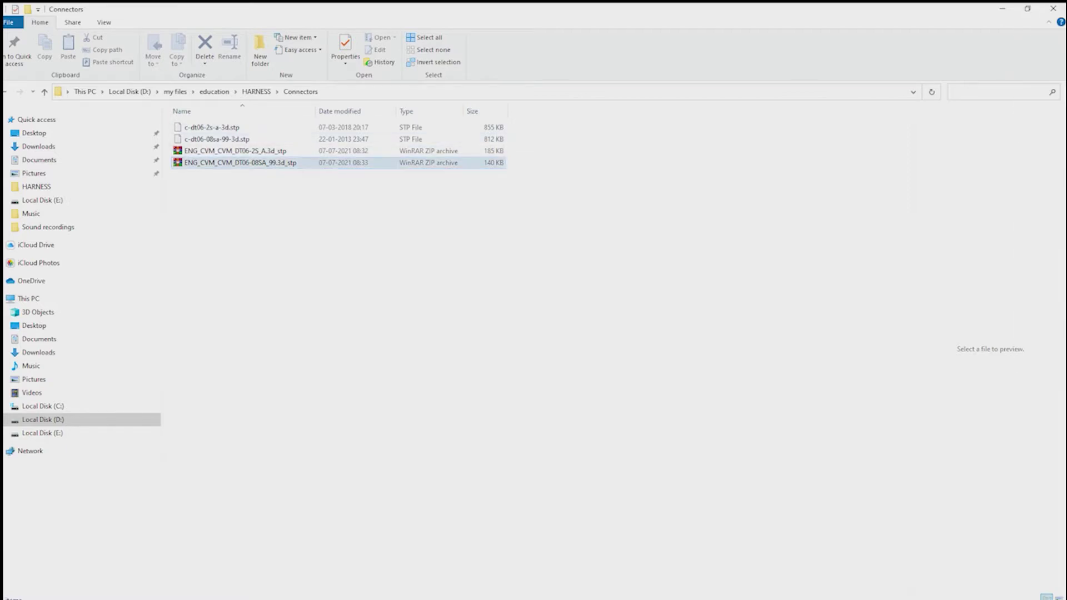
{"action": "left_click", "coordinate": [300, 127]}
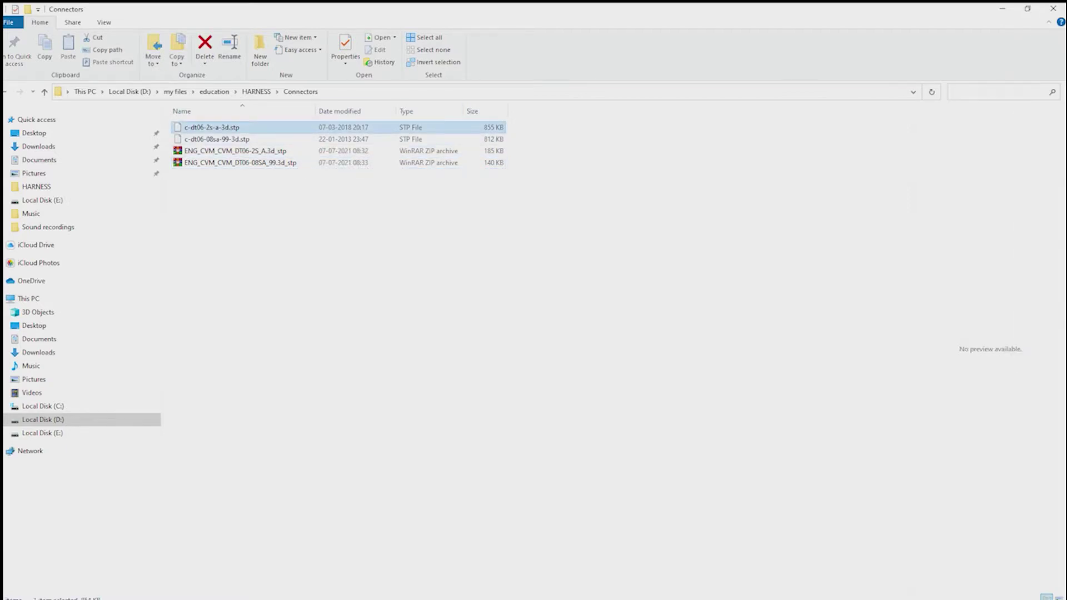
{"action": "left_click", "coordinate": [1041, 291]}
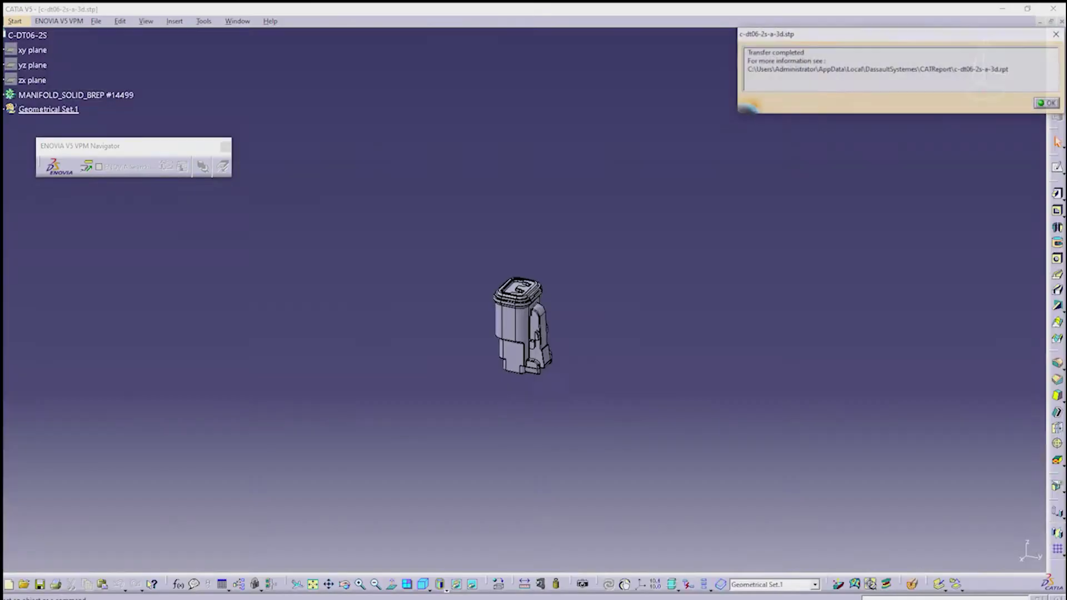
- Switch the C-DT06-2S connector to the Electrical Part Design workbench of the Electrical Harness Discipline
{"action": "middle_click_drag", "start_coordinate": [522, 333], "coordinate": [600, 478]}
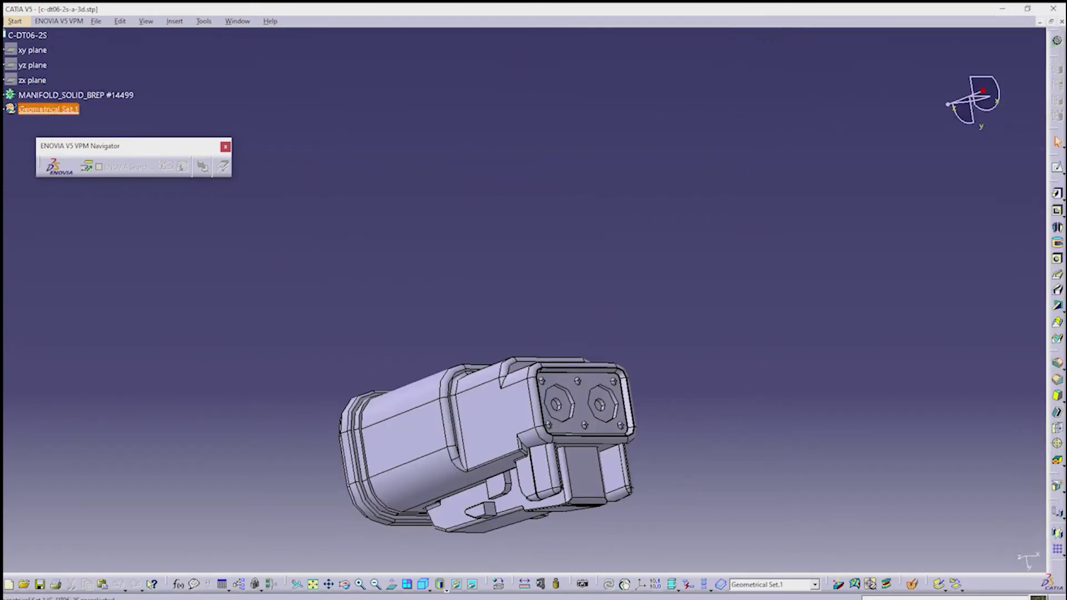
{"action": "left_click", "coordinate": [14, 22]}
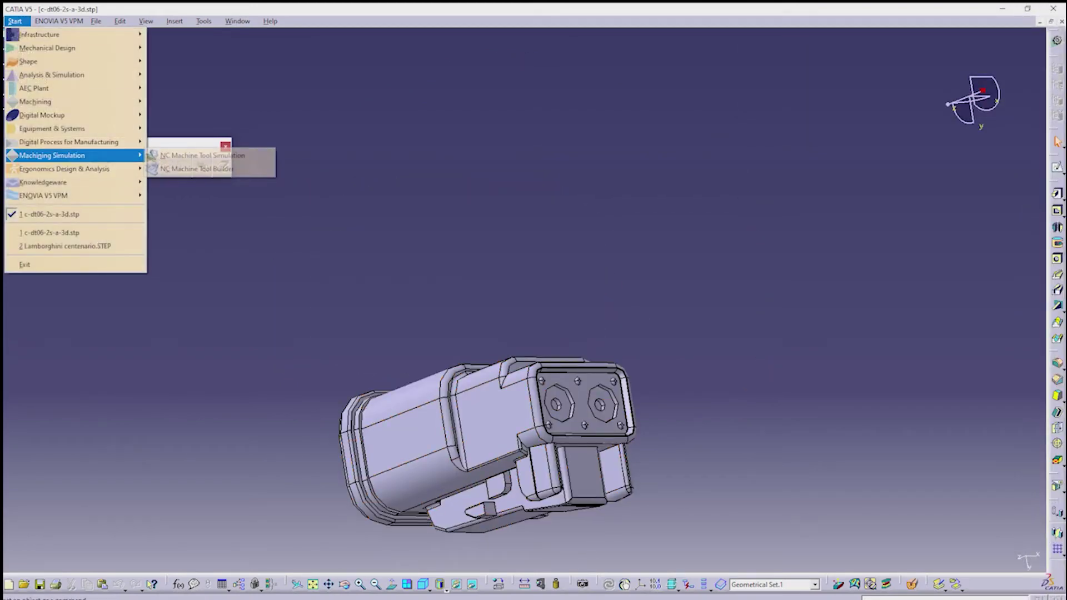
{"action": "mouse_move", "coordinate": [52, 128]}
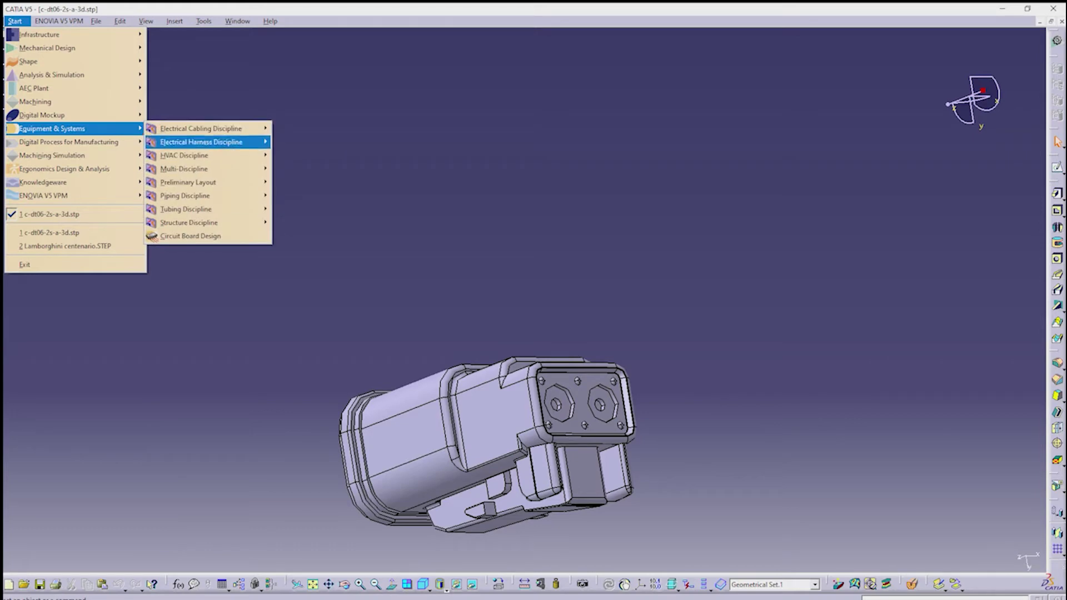
{"action": "mouse_move", "coordinate": [201, 142]}
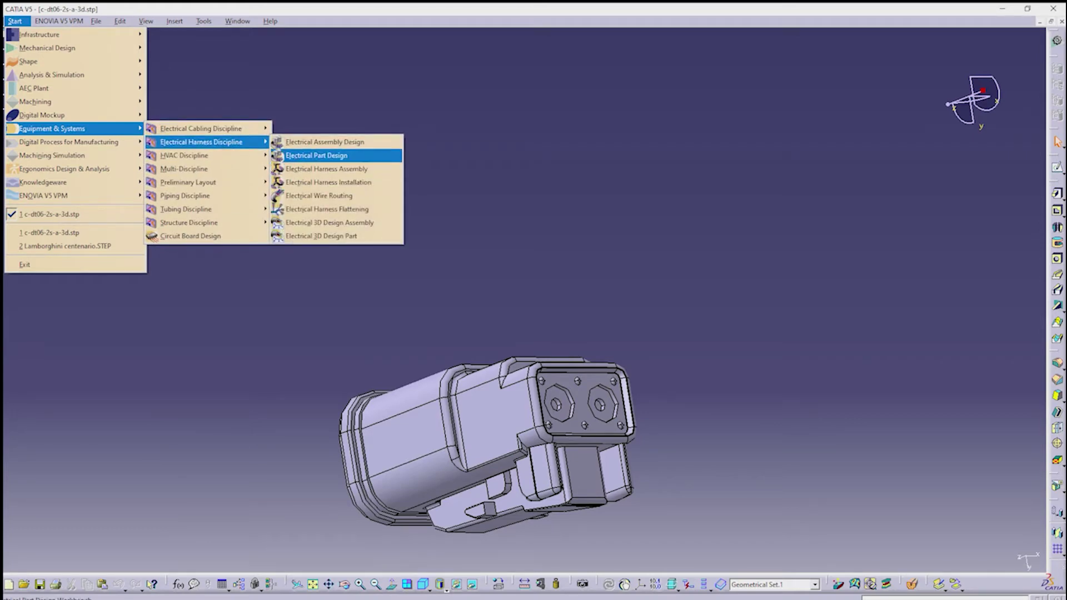
{"action": "left_click", "coordinate": [317, 155]}
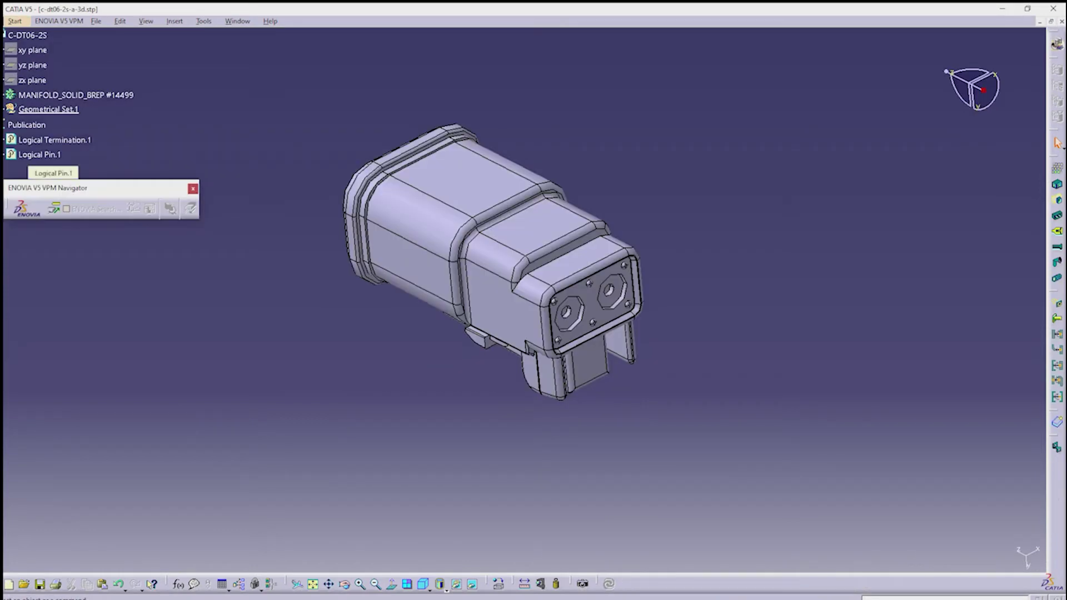
- Undo the last electrical definition and define the C-DT06-2S part as a Single Insert Connector with 2 terminations
{"action": "key", "text": "ctrl+z"}
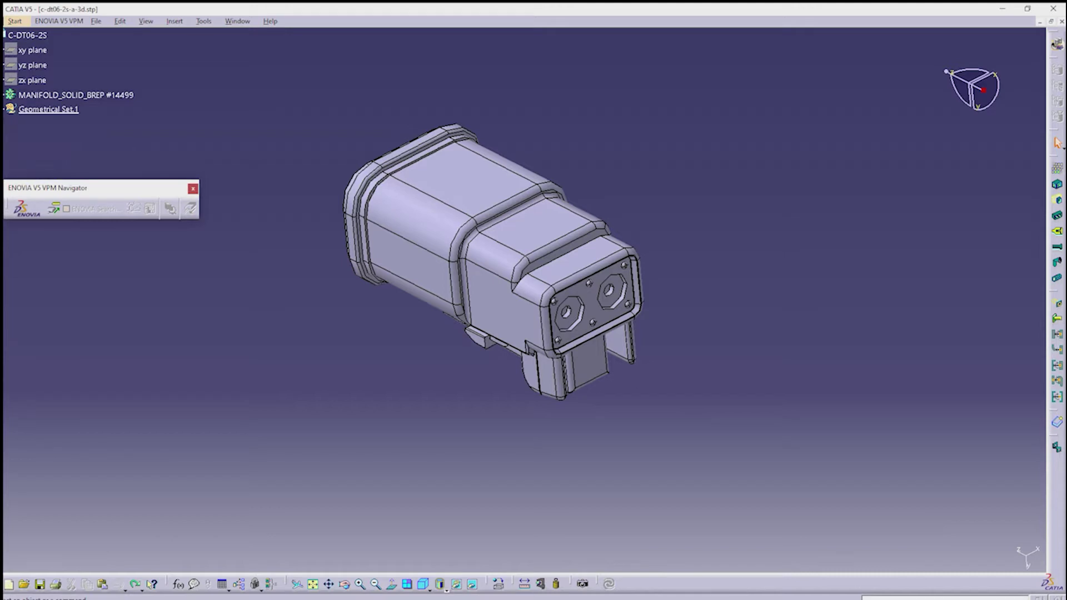
{"action": "left_click", "coordinate": [1057, 215]}
{"action": "left_click", "coordinate": [592, 339]}
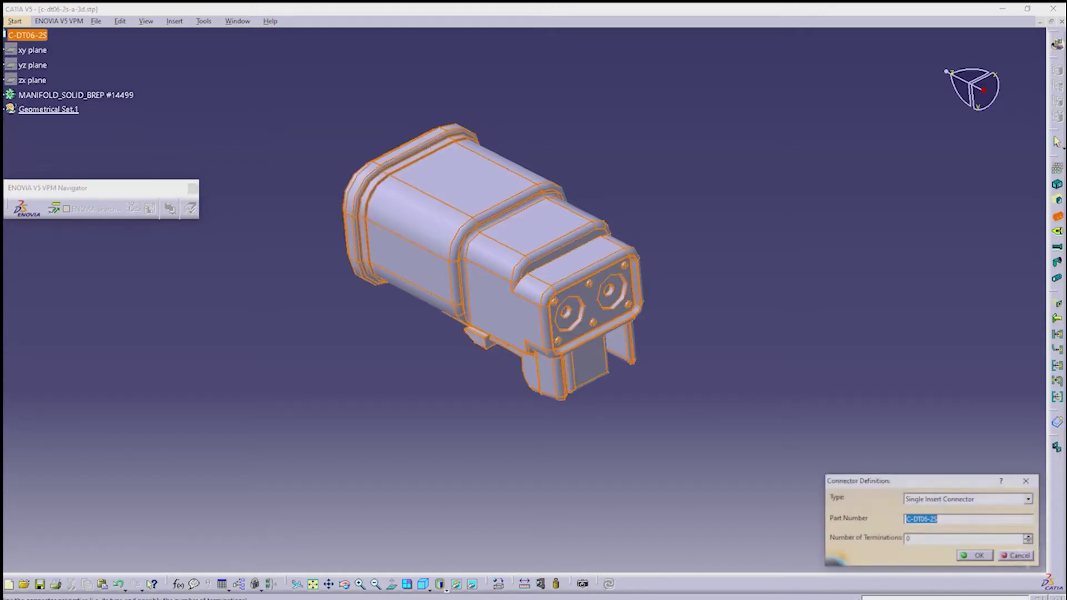
{"action": "left_click", "coordinate": [908, 539]}
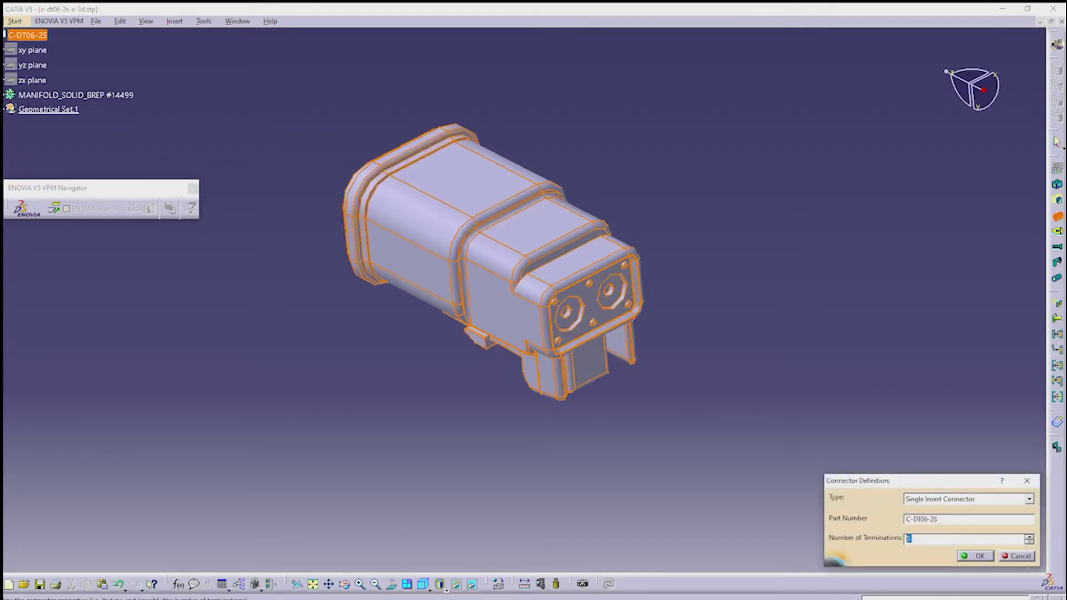
{"action": "type", "text": "2"}
{"action": "key", "text": "Return"}
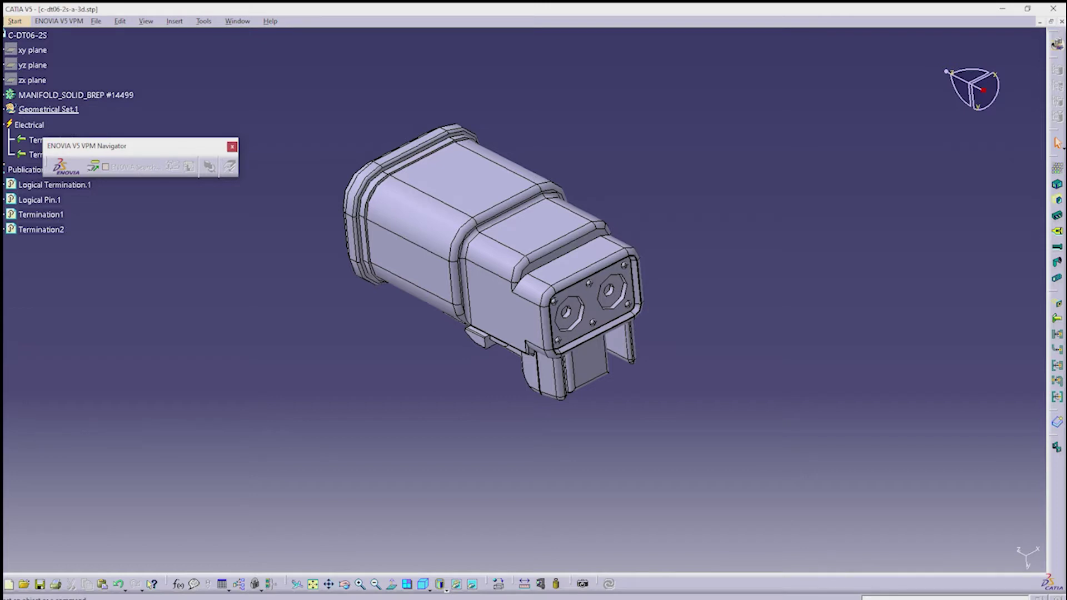
- Switch the connector to the Part Design workbench for adding reference geometry
{"action": "left_click", "coordinate": [14, 21]}
{"action": "mouse_move", "coordinate": [75, 48]}
{"action": "left_click", "coordinate": [177, 48]}
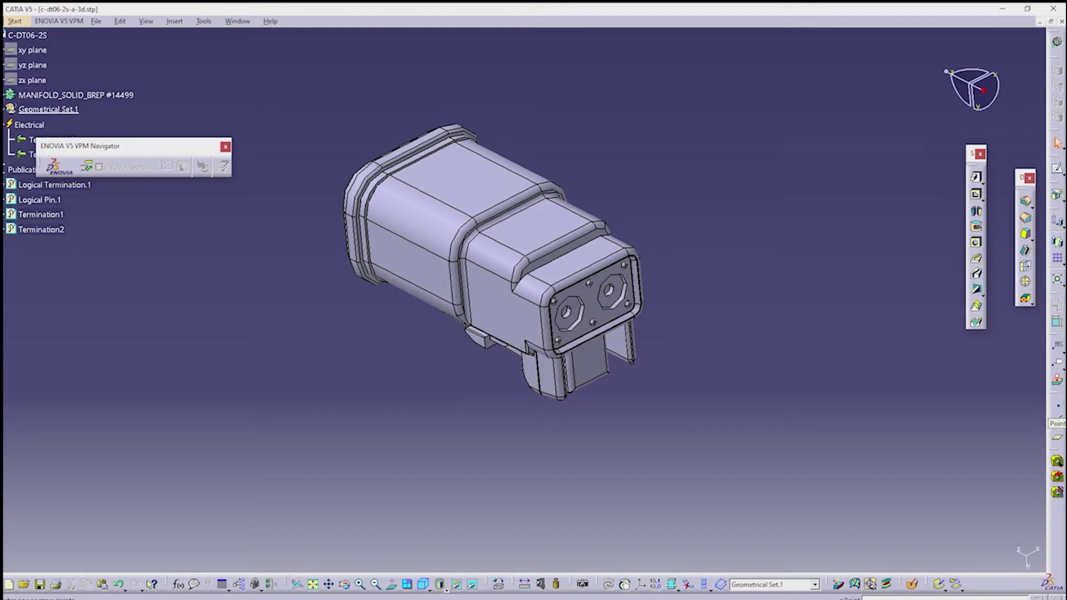
- Create a circle-centre point on the round edge of the left terminal cavity in the connector's wire-side end face
{"action": "left_click", "coordinate": [1059, 406]}
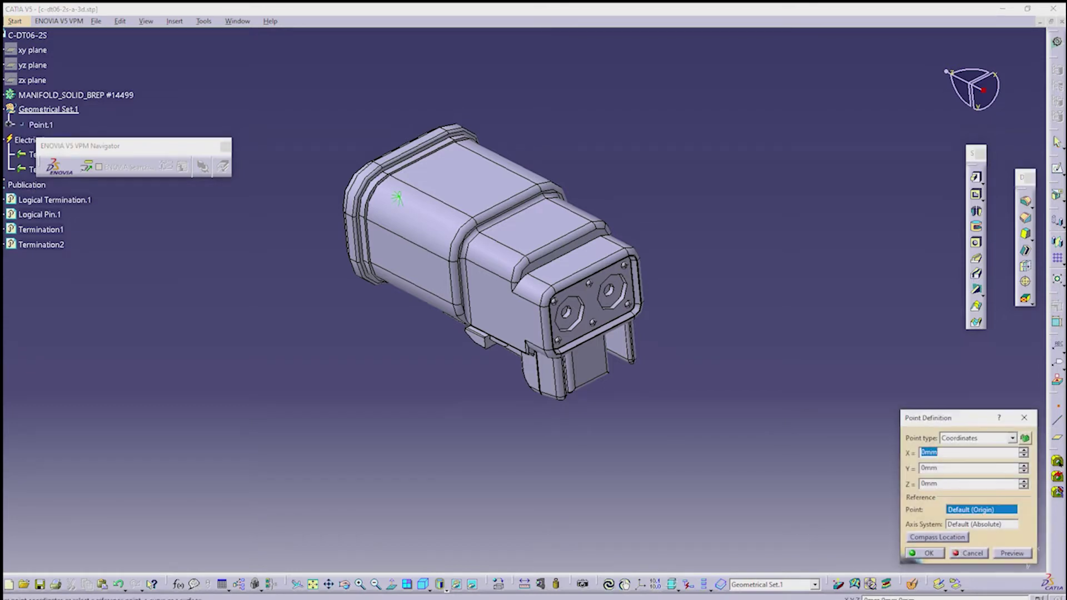
{"action": "left_click", "coordinate": [1012, 438]}
{"action": "left_click", "coordinate": [967, 448]}
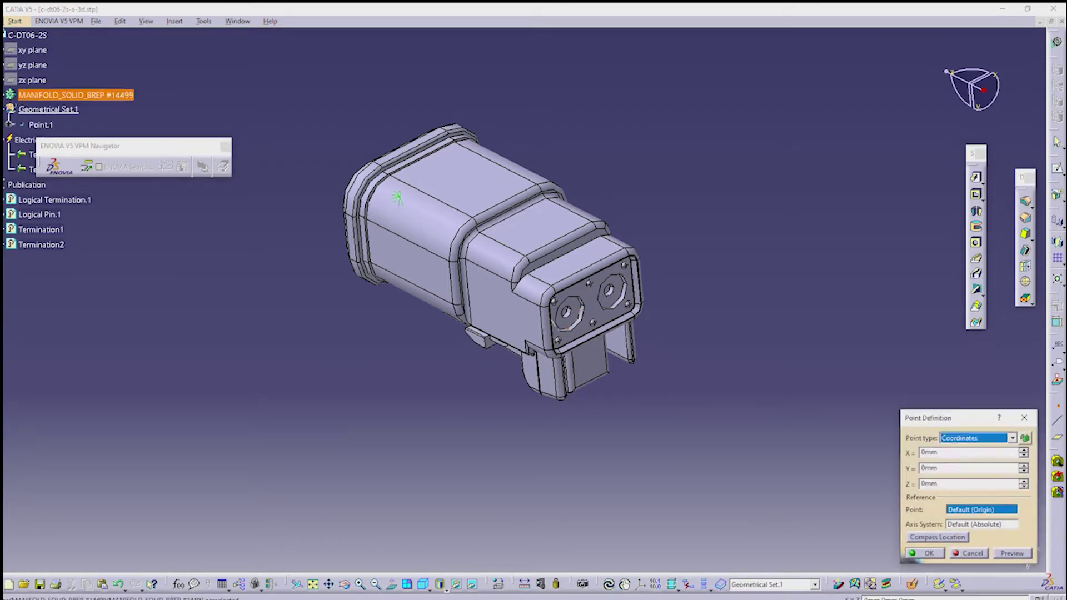
{"action": "left_click", "coordinate": [570, 323]}
{"action": "scroll", "coordinate": [573, 328], "scroll_direction": "up", "scroll_amount": 5}
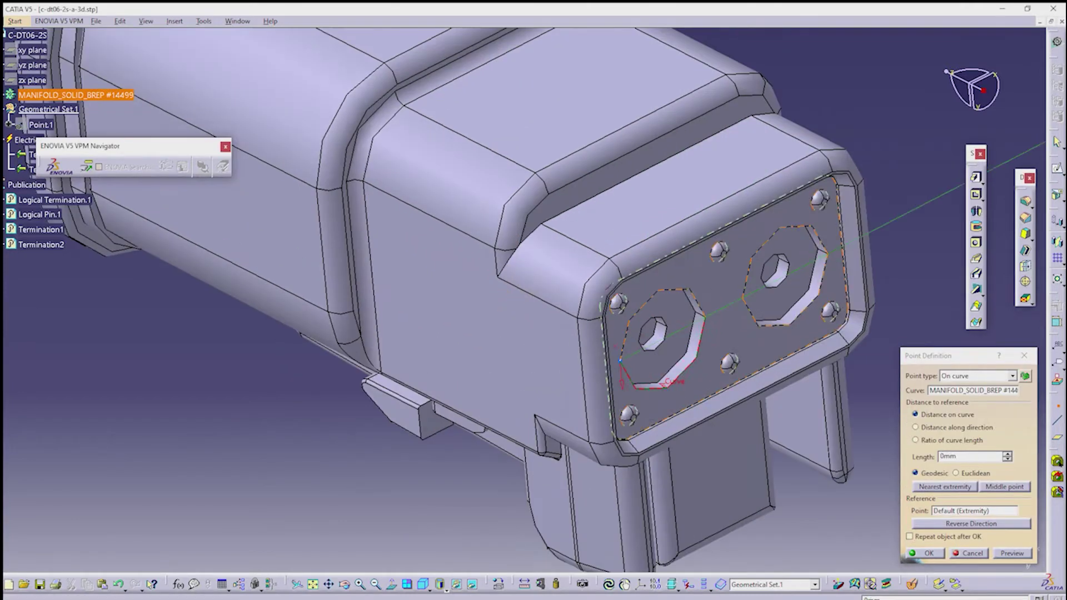
{"action": "left_click", "coordinate": [1012, 376]}
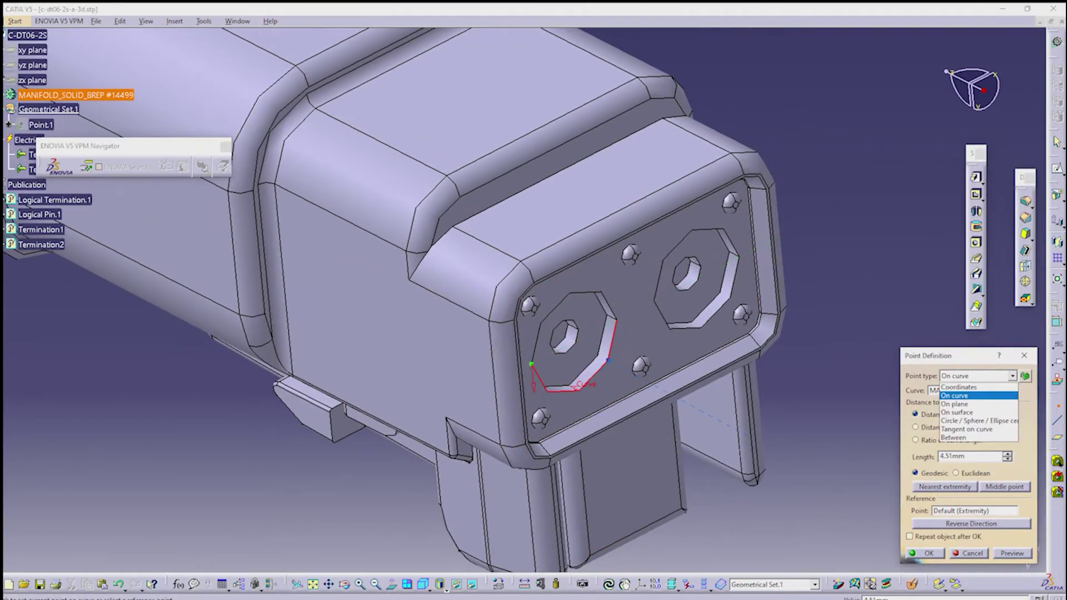
{"action": "left_click", "coordinate": [973, 422]}
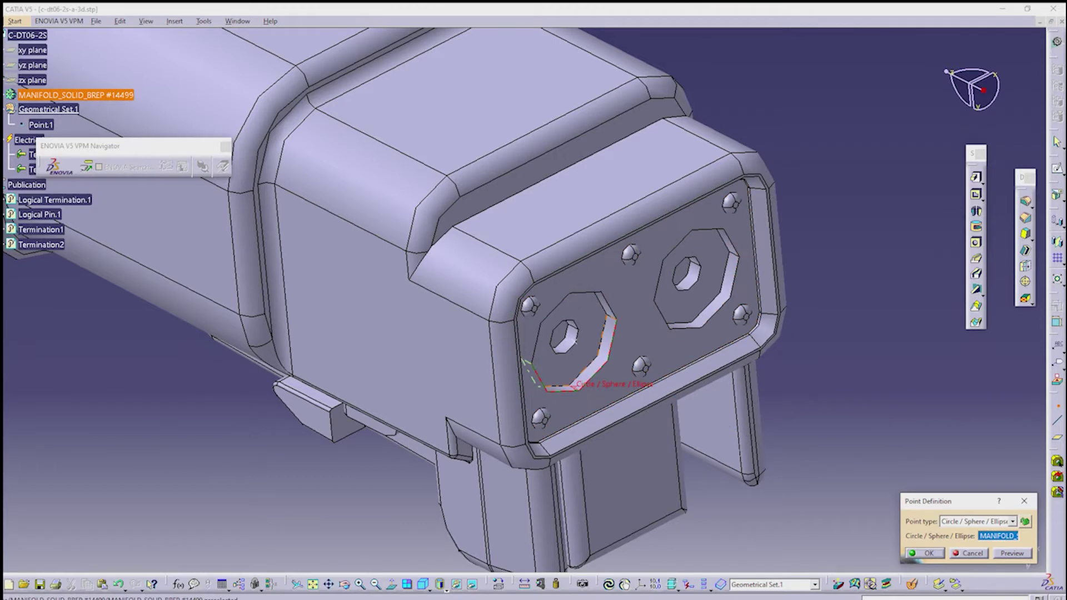
{"action": "left_click", "coordinate": [563, 382]}
{"action": "key", "text": "Return"}
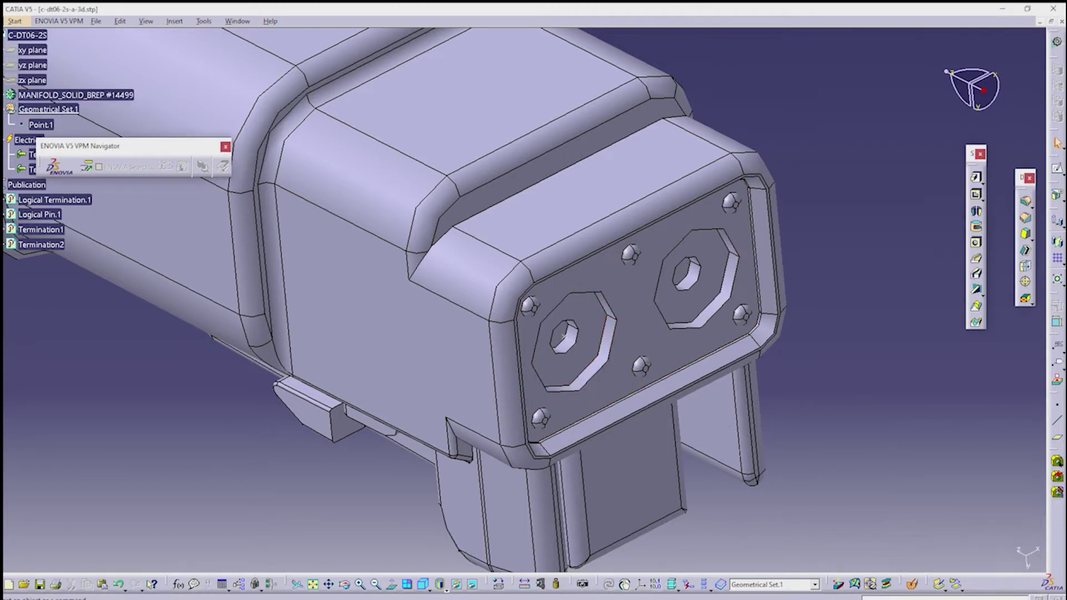
- Create a second circle-centre point on the round edge of the right terminal cavity
{"action": "left_click", "coordinate": [1058, 461]}
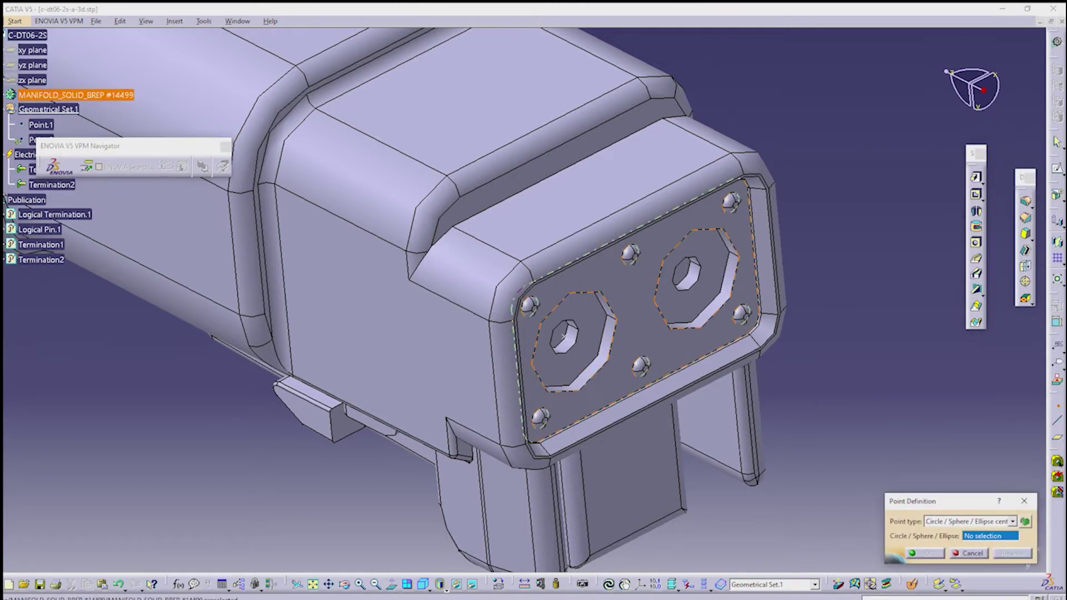
{"action": "left_click", "coordinate": [717, 294]}
{"action": "key", "text": "Return"}
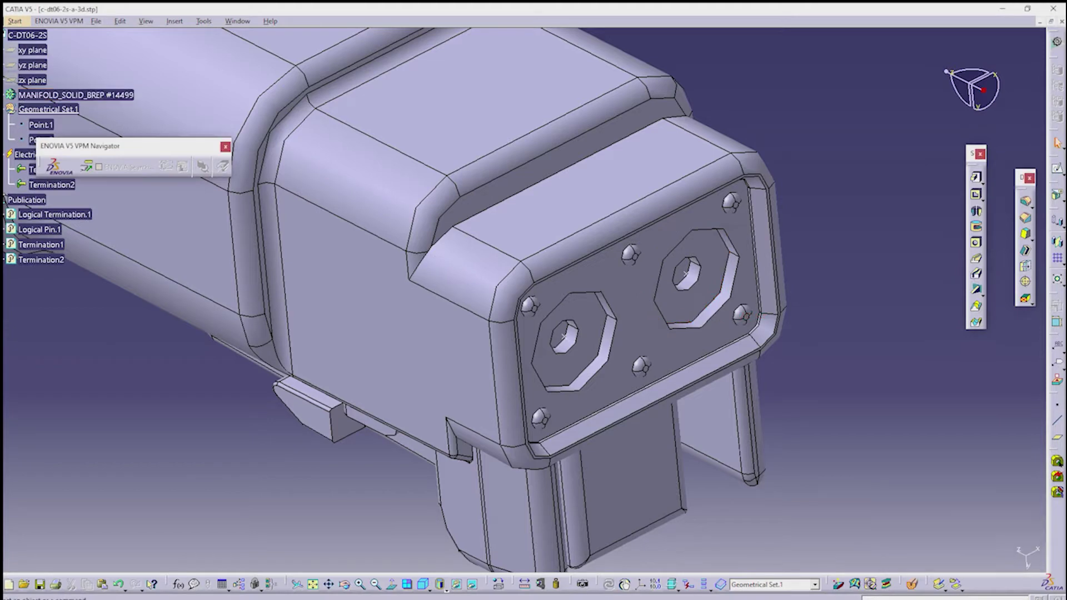
- Create a Standard axis system at each of the two terminal cavity centre points, using the points as origins
{"action": "left_click", "coordinate": [1058, 461]}
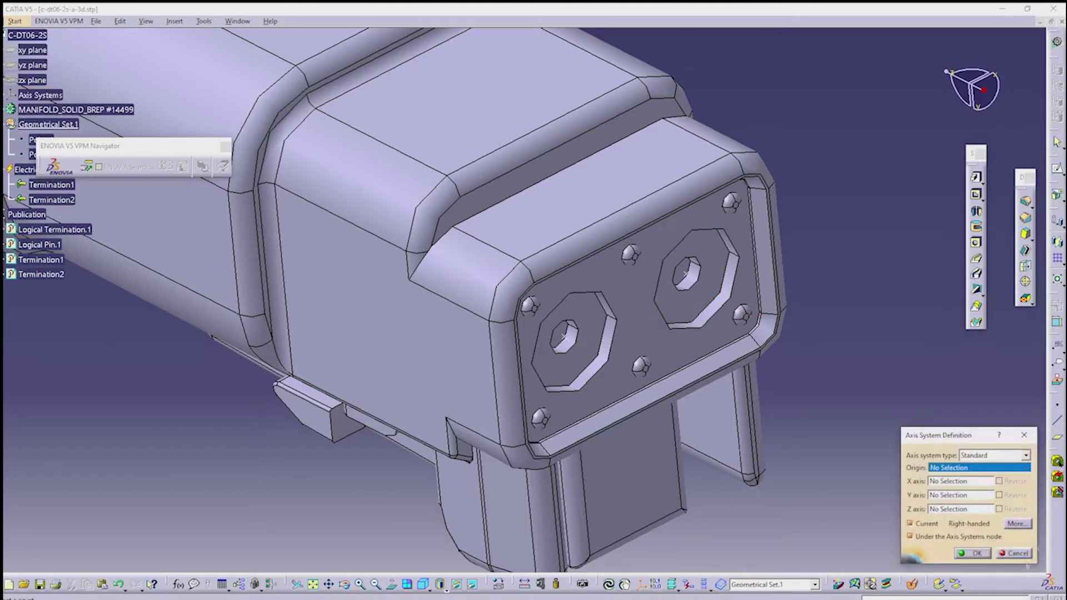
{"action": "left_click", "coordinate": [1058, 461]}
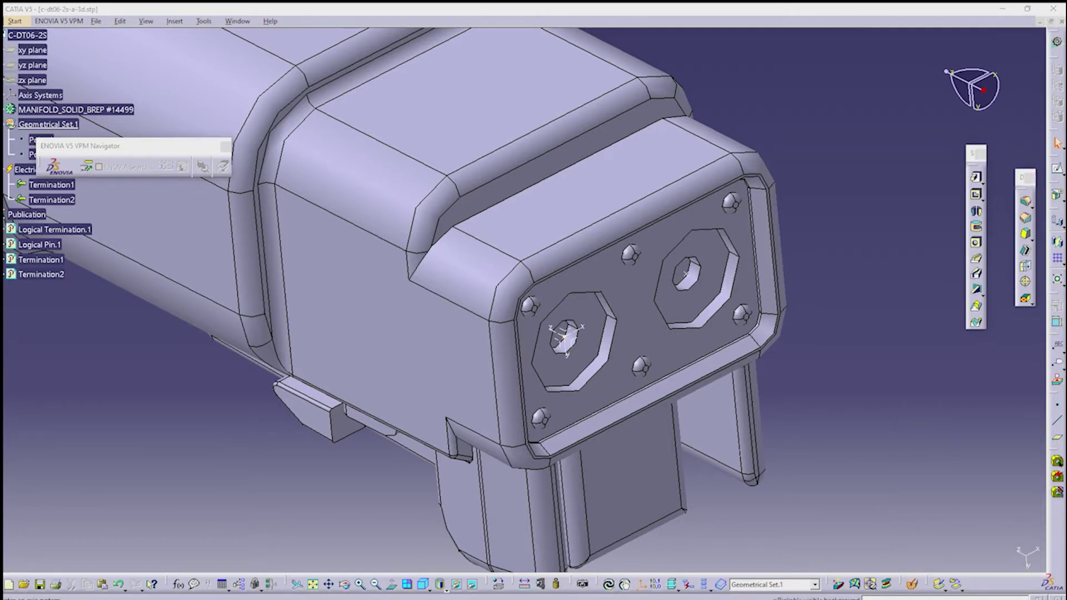
{"action": "left_click", "coordinate": [33, 154]}
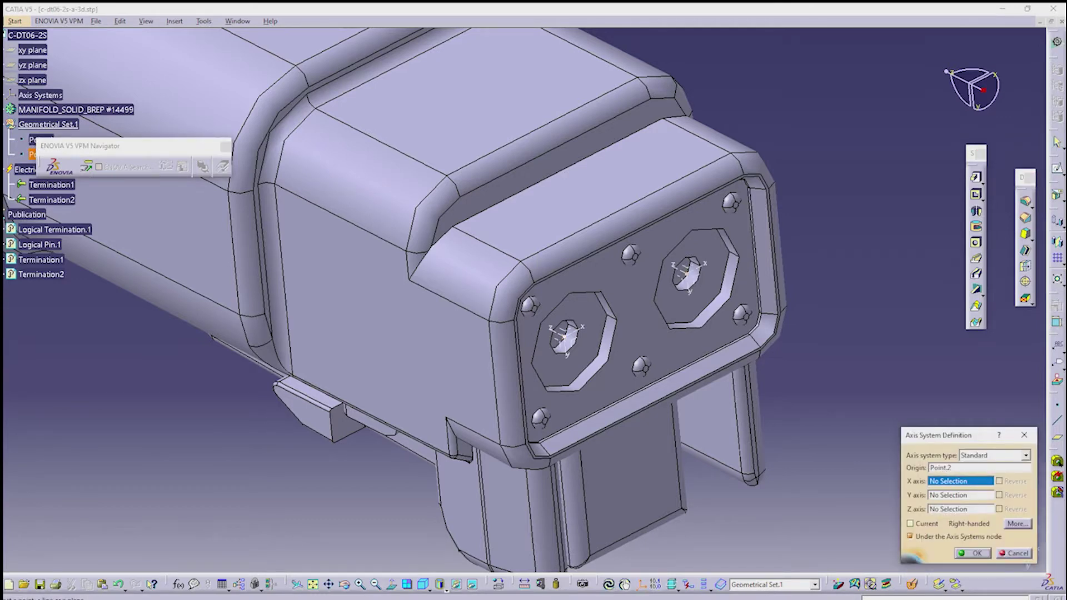
{"action": "left_click", "coordinate": [973, 553]}
- Return the C-DT06-2S part to the Electrical Part Design workbench
{"action": "middle_click_drag", "start_coordinate": [520, 301], "coordinate": [573, 311]}
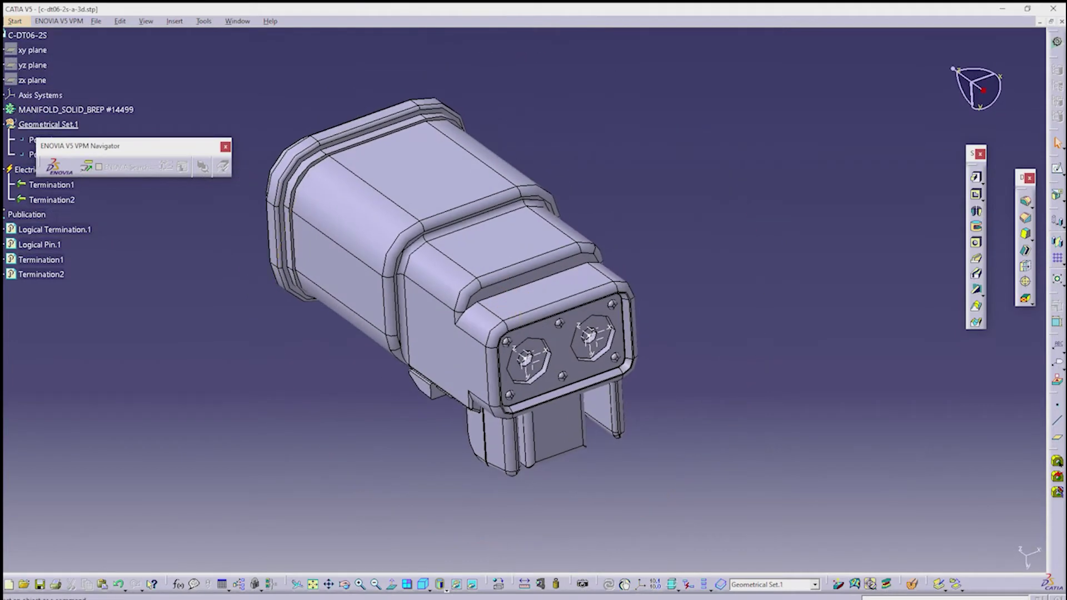
{"action": "left_click", "coordinate": [5, 35]}
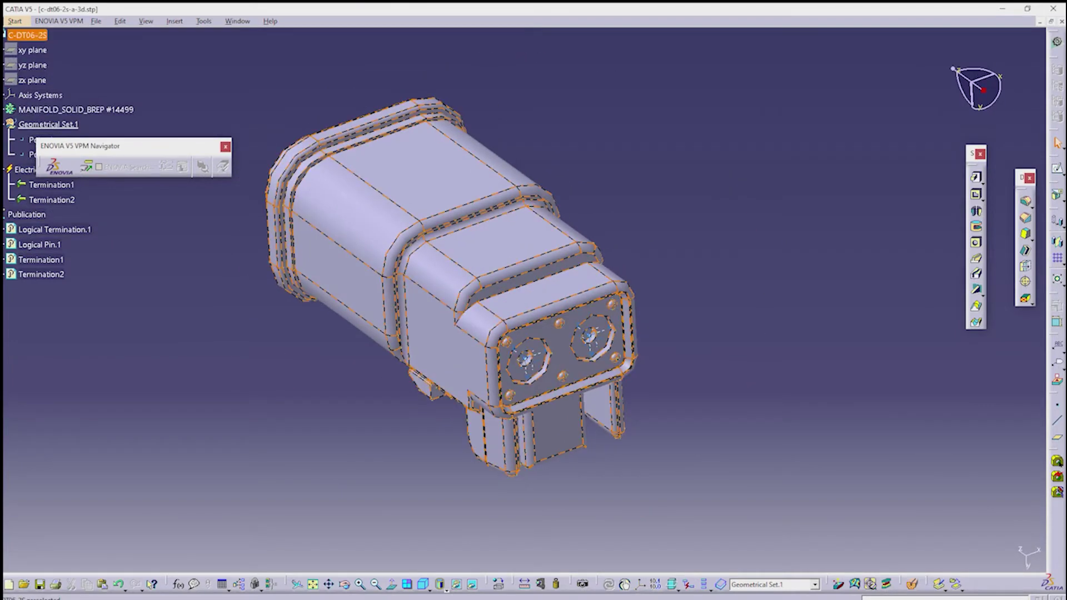
{"action": "left_click", "coordinate": [15, 21]}
{"action": "mouse_move", "coordinate": [53, 128]}
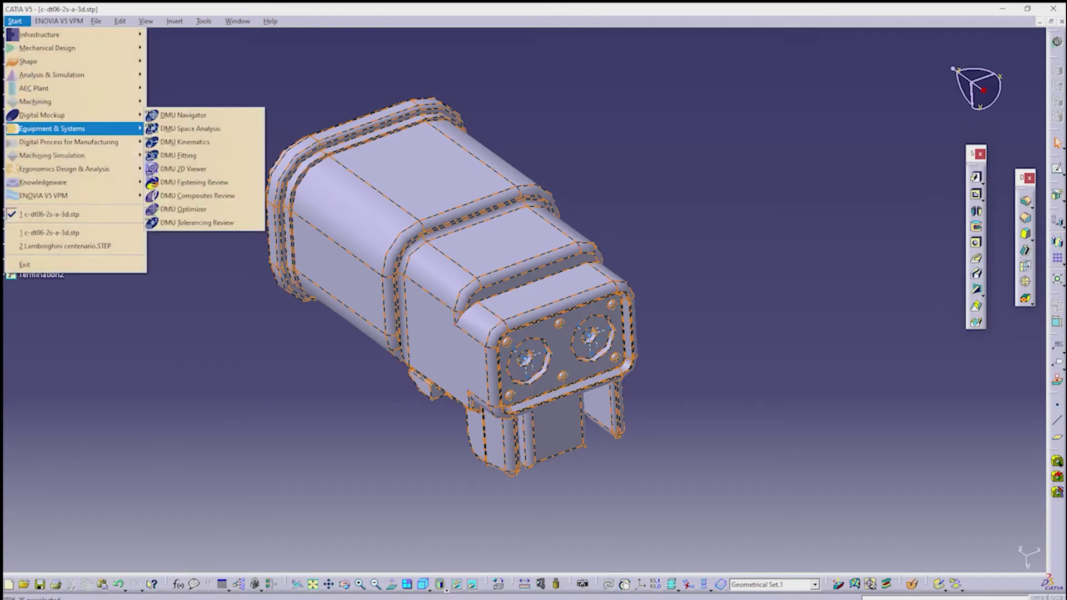
{"action": "mouse_move", "coordinate": [188, 183]}
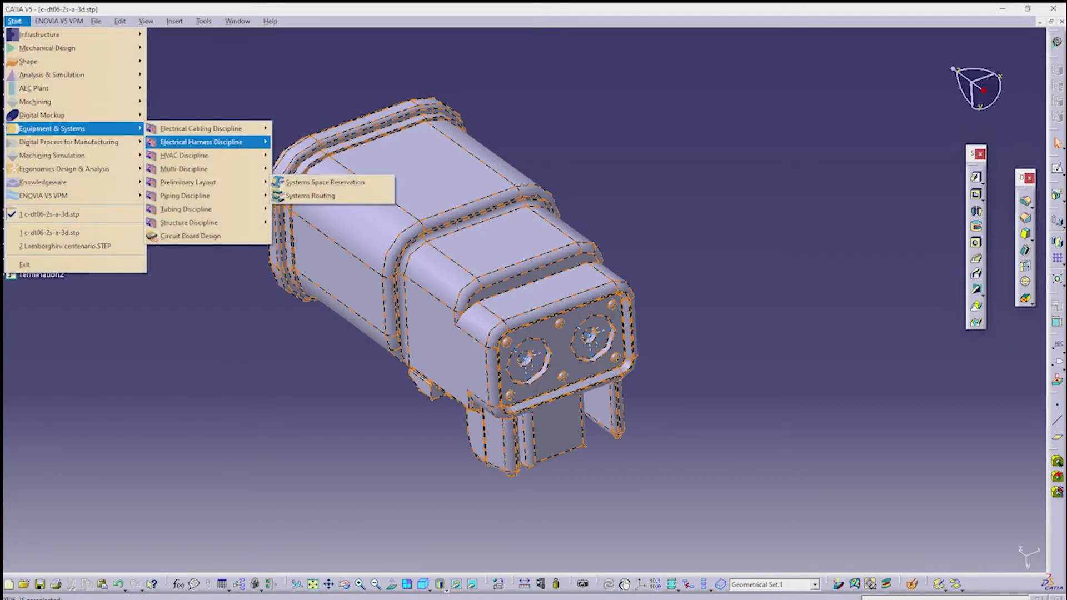
{"action": "mouse_move", "coordinate": [200, 129]}
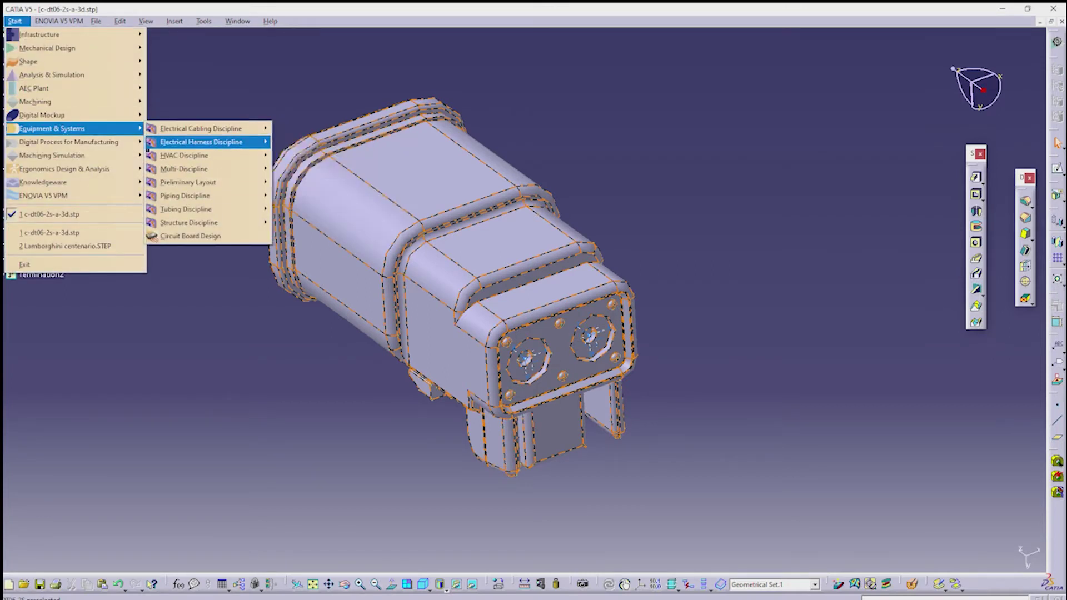
{"action": "mouse_move", "coordinate": [148, 143]}
{"action": "left_click", "coordinate": [317, 156]}
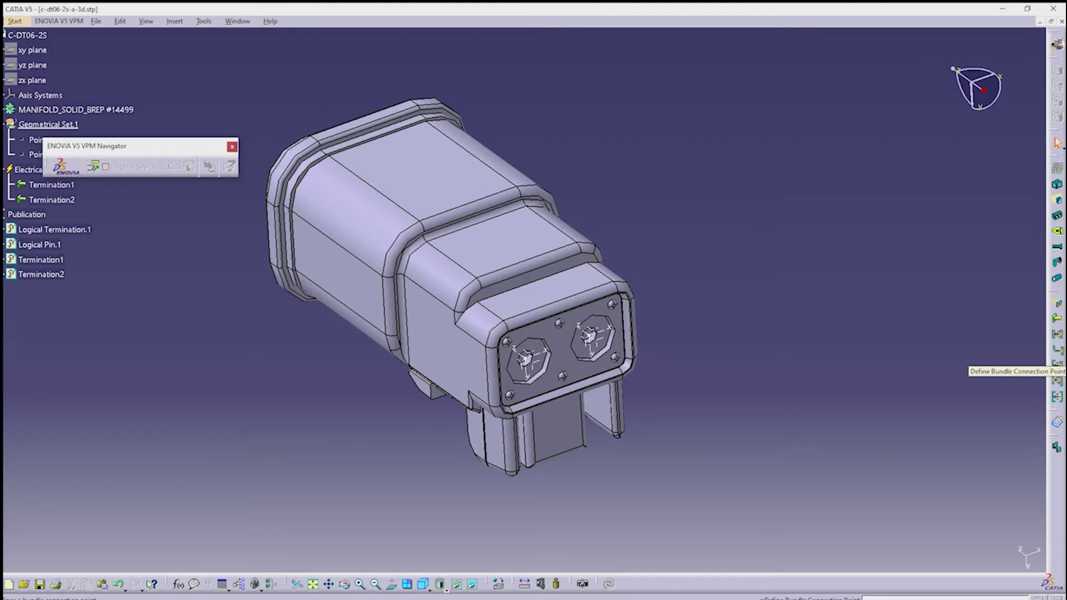
- Define a bundle connection point on the wire-side end face, with Point.1 as its point and the left axis system's XY plane as initial condition
{"action": "left_click", "coordinate": [1057, 350]}
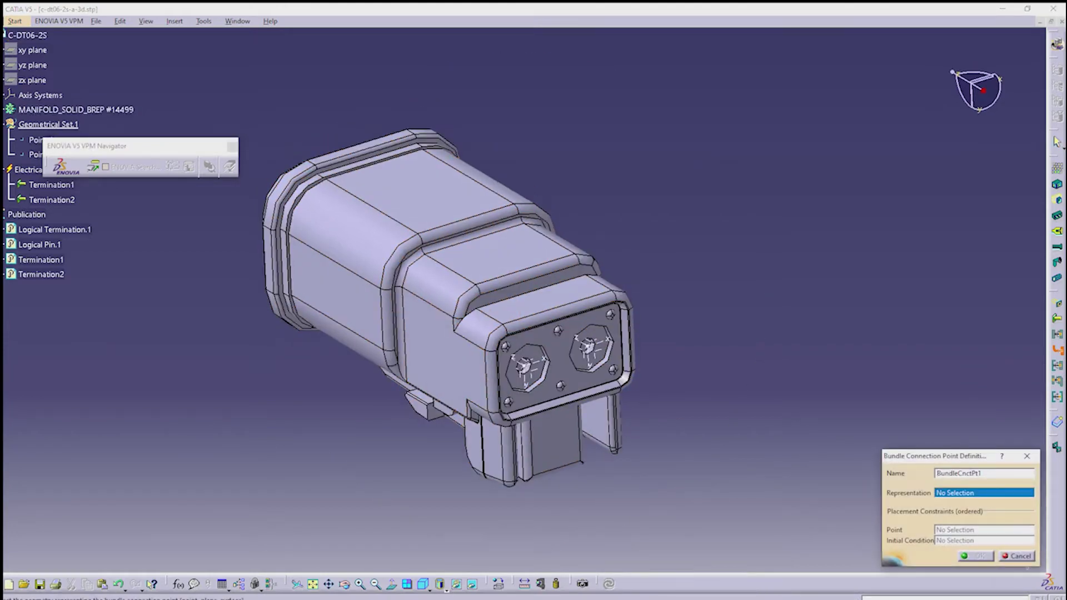
{"action": "middle_click_drag", "start_coordinate": [519, 361], "coordinate": [519, 311]}
{"action": "left_click", "coordinate": [520, 312]}
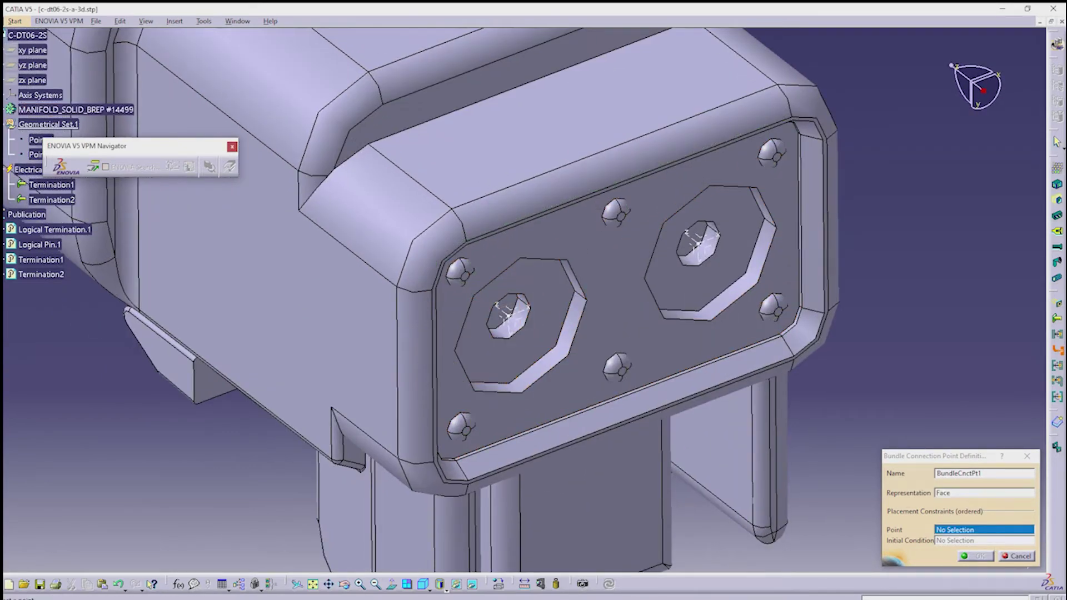
{"action": "left_click", "coordinate": [35, 140]}
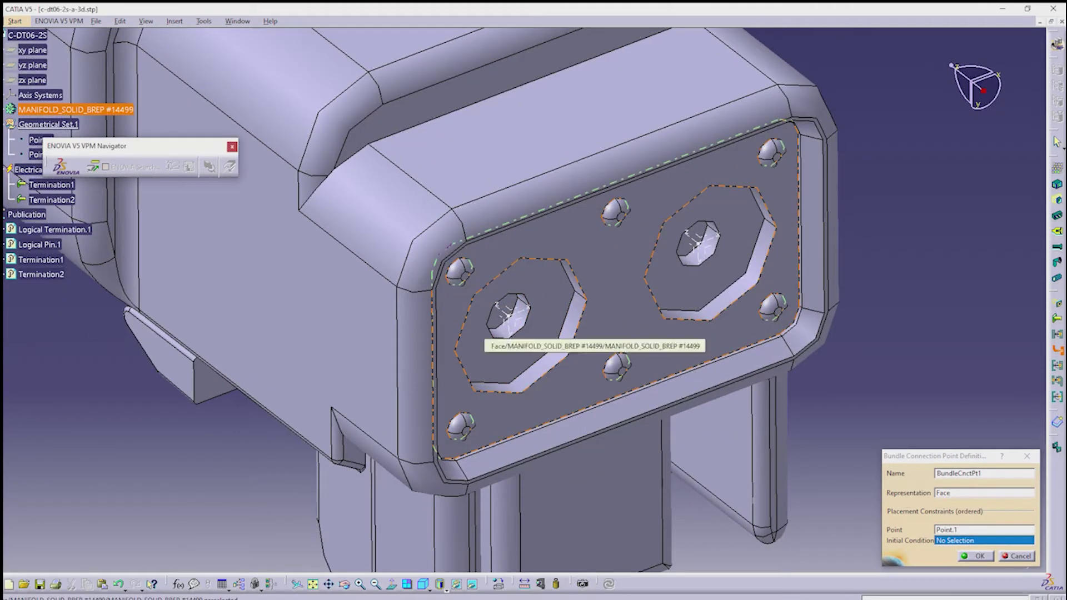
{"action": "left_click", "coordinate": [508, 315]}
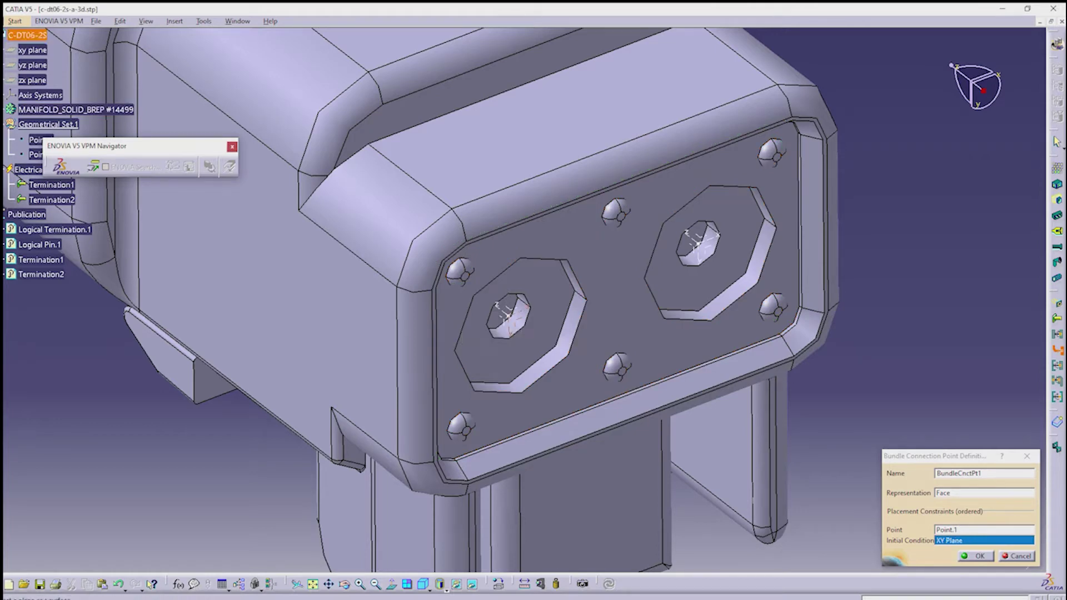
{"action": "left_click", "coordinate": [977, 556]}
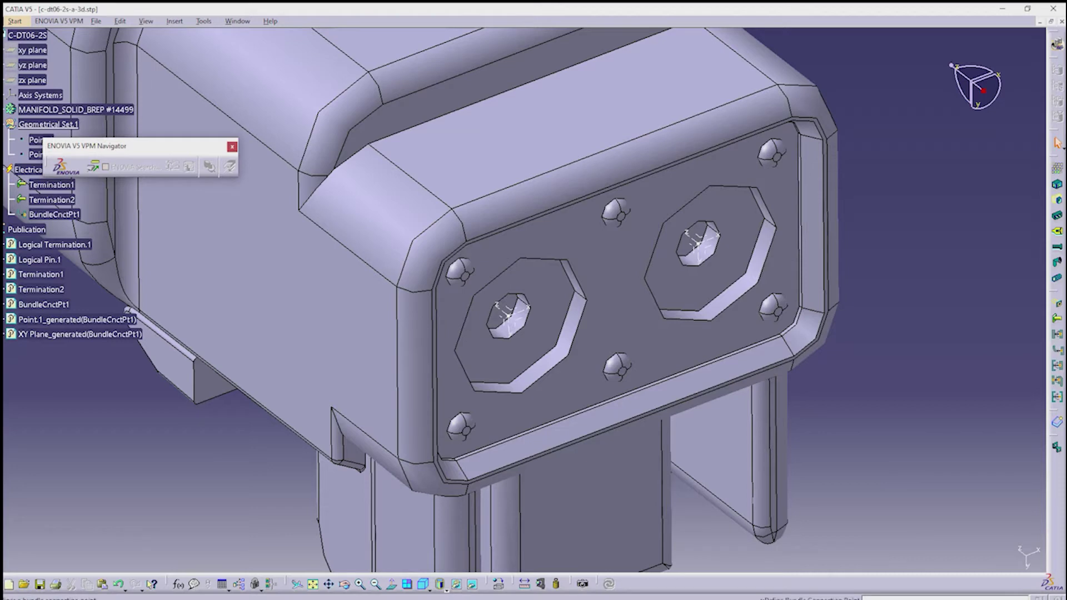
- Define a second bundle connection point on the end face, using Point.2 as its point and the face as initial condition
{"action": "left_click", "coordinate": [1057, 350]}
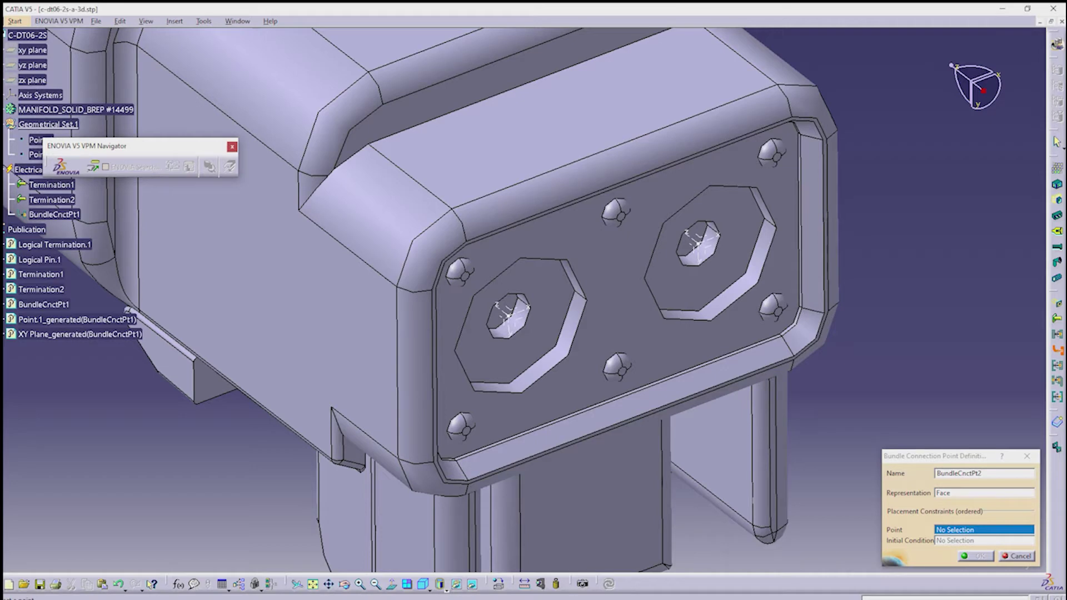
{"action": "left_click", "coordinate": [35, 154]}
{"action": "left_click", "coordinate": [665, 278]}
{"action": "key", "text": "Return"}
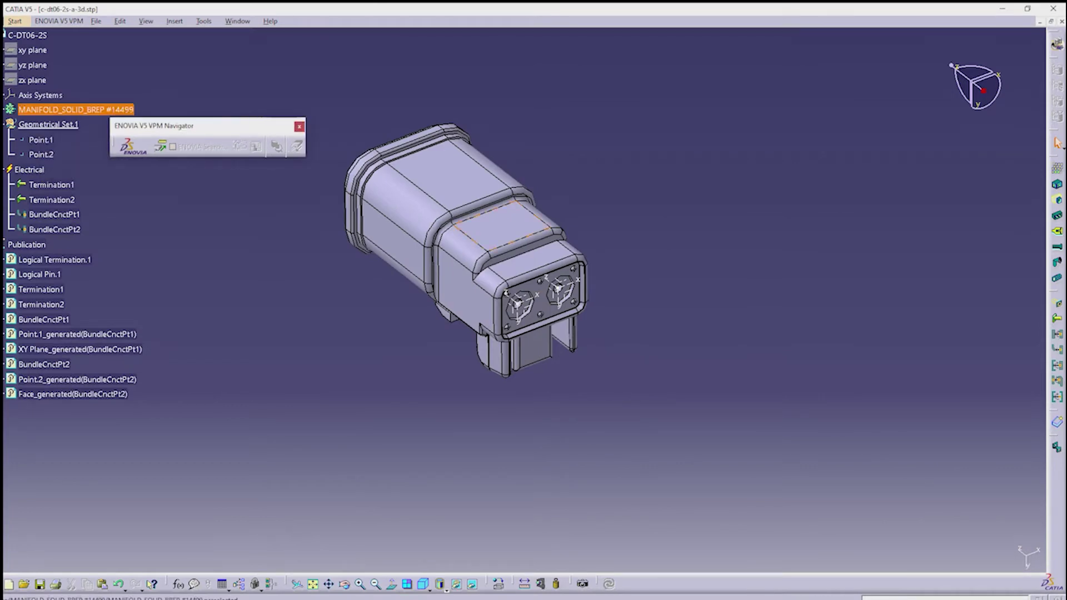
- Start saving the part as a new file and browse to the HARNESS folder under my files > education
{"action": "key", "text": "alt+f"}
{"action": "key", "text": "Down"}
{"action": "key", "text": "Down"}
{"action": "key", "text": "Down"}
{"action": "key", "text": "Down"}
{"action": "key", "text": "Down"}
{"action": "key", "text": "Return"}
{"action": "left_click", "coordinate": [403, 325]}
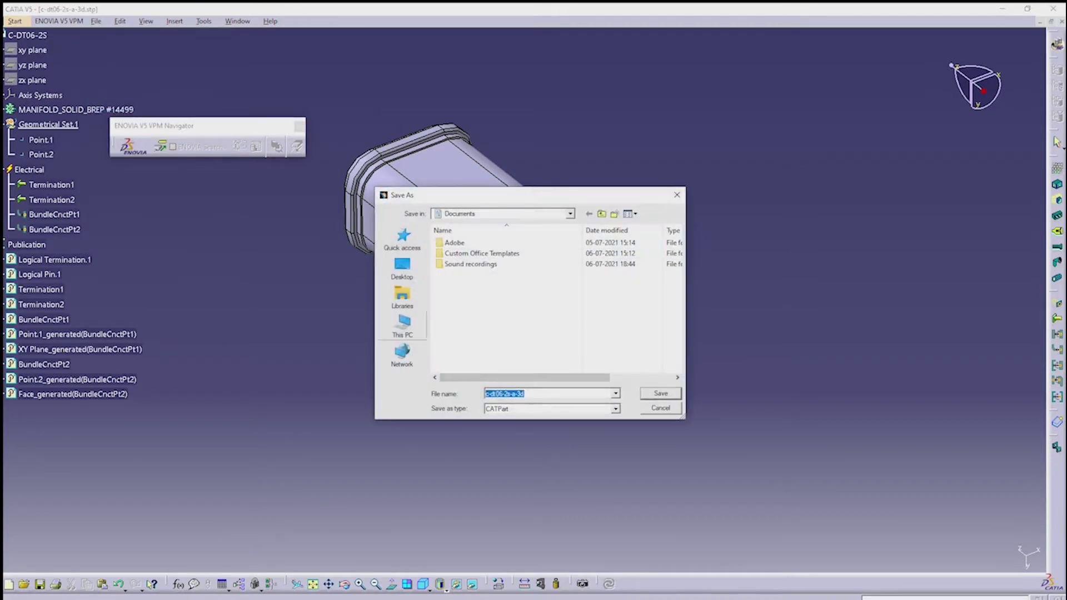
{"action": "scroll", "coordinate": [553, 300], "scroll_direction": "down", "scroll_amount": 5}
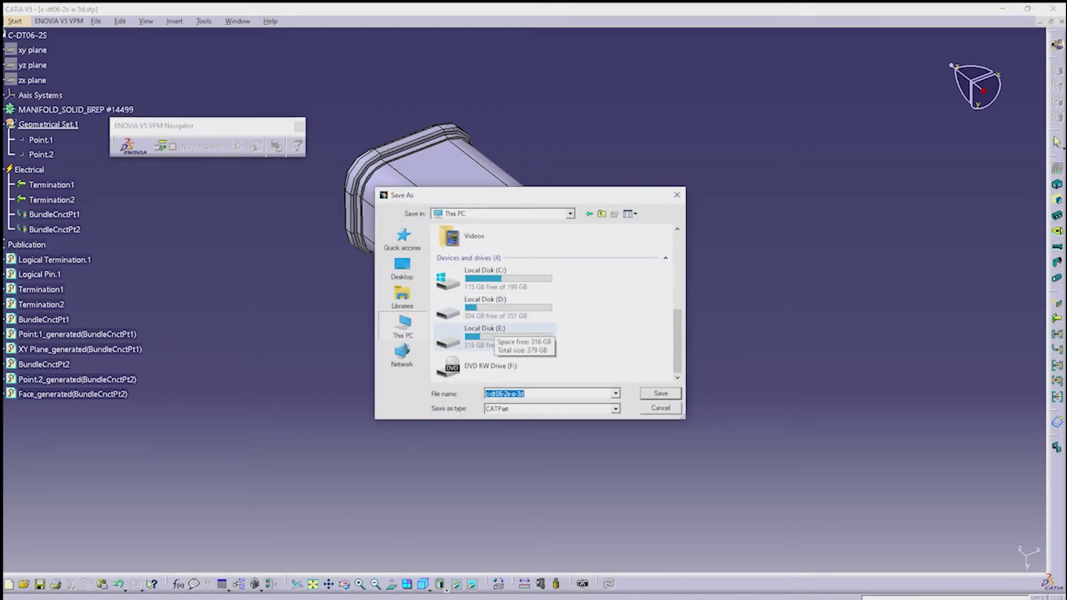
{"action": "double_click", "coordinate": [485, 334]}
{"action": "double_click", "coordinate": [453, 252]}
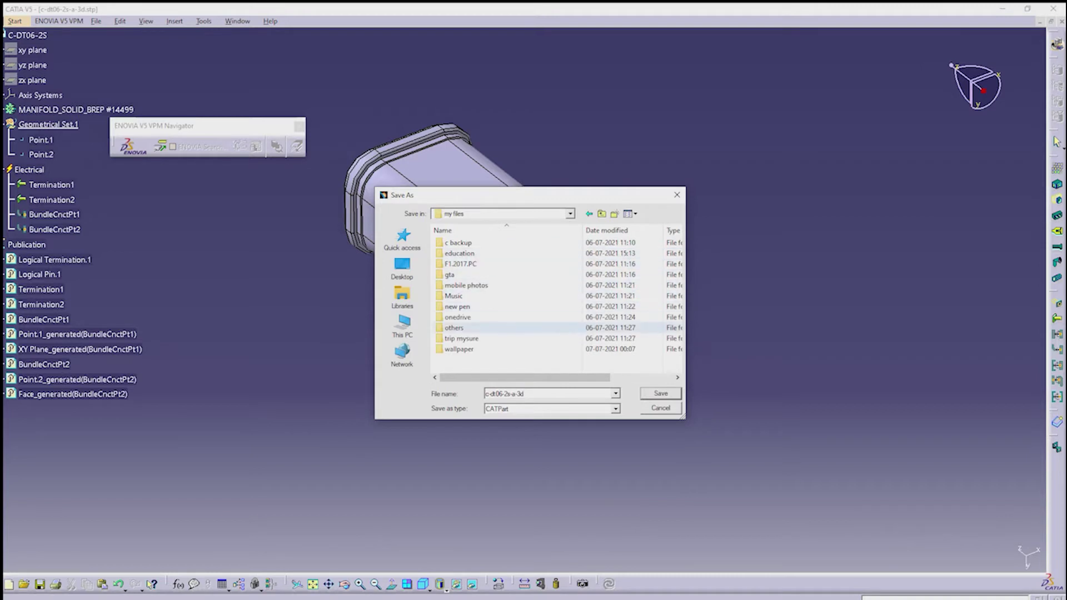
{"action": "double_click", "coordinate": [460, 254]}
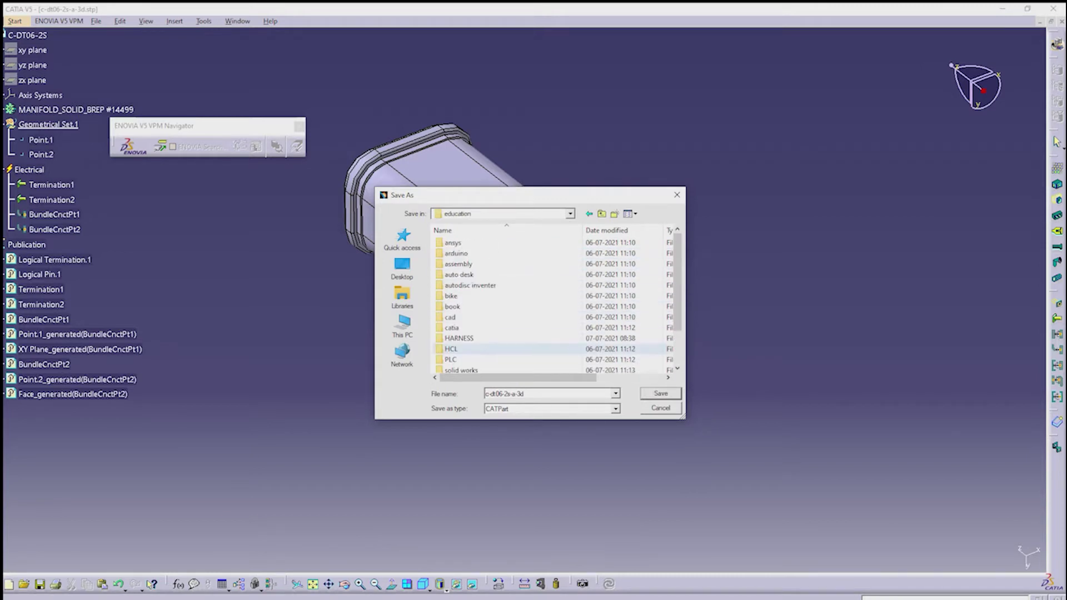
{"action": "left_click", "coordinate": [478, 338]}
{"action": "double_click", "coordinate": [478, 338]}
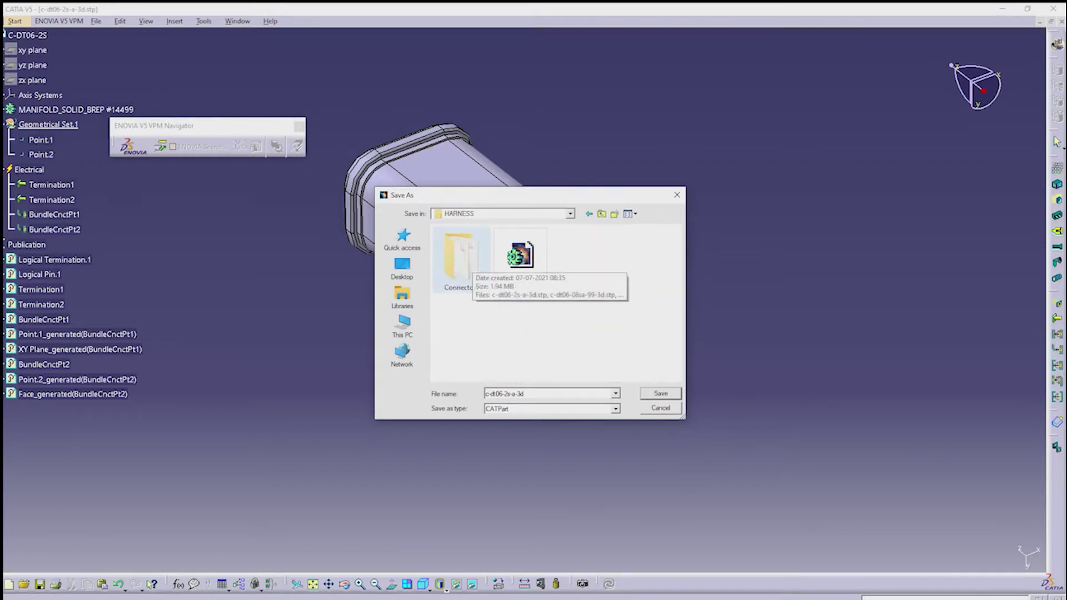
- Create a folder named 3d Harness inside HARNESS and save the part there as CATPart c-dt06-2s-a-3d
{"action": "right_click", "coordinate": [508, 330]}
{"action": "mouse_move", "coordinate": [556, 449]}
{"action": "left_click", "coordinate": [656, 271]}
{"action": "type", "text": "3d Harness"}
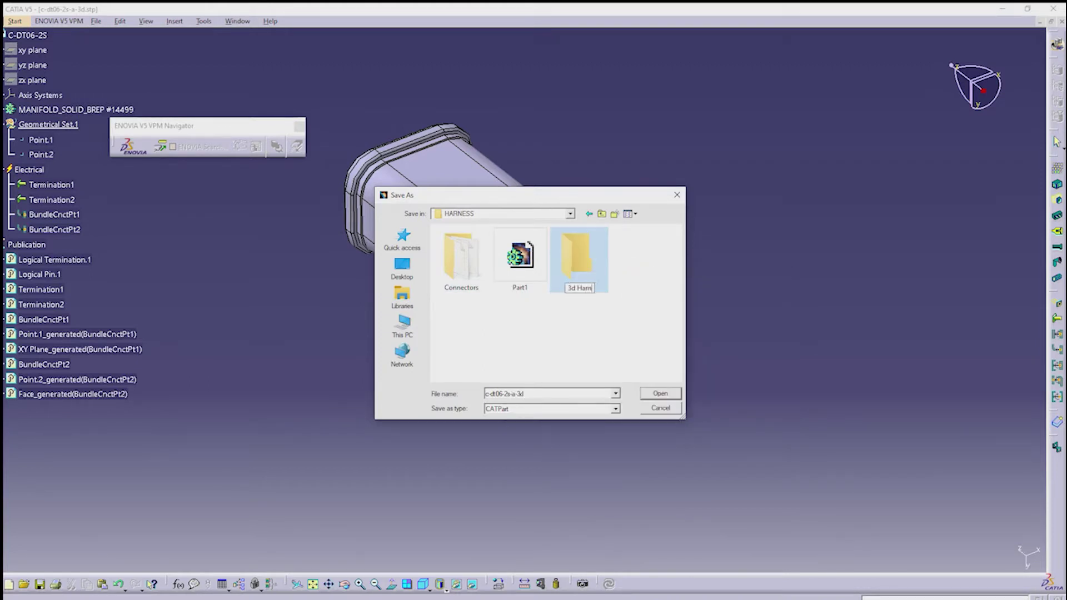
{"action": "key", "text": "Return"}
{"action": "key", "text": "Return"}
{"action": "left_click", "coordinate": [524, 393]}
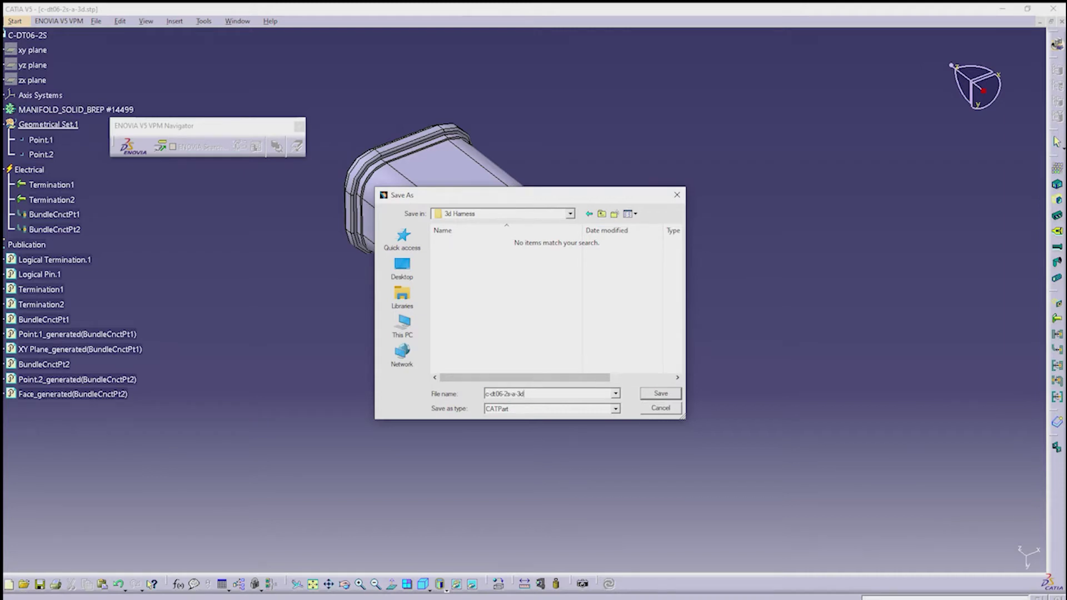
{"action": "left_click", "coordinate": [661, 393]}
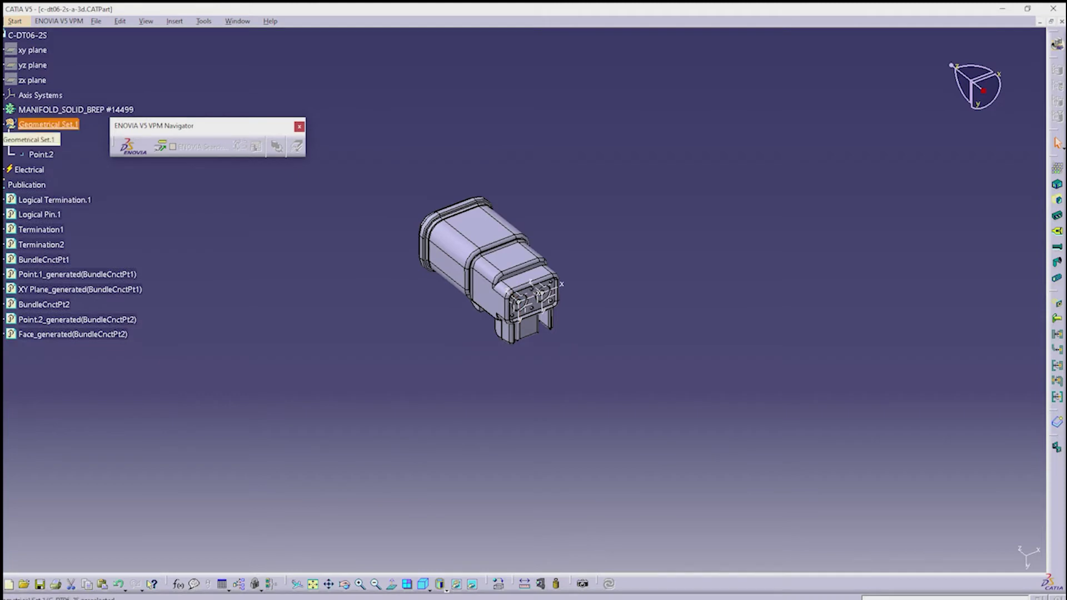
- Hide Geometrical Set.1 and both axis systems, Axis System.1 and Axis System.2, in the connector part
{"action": "right_click", "coordinate": [48, 123]}
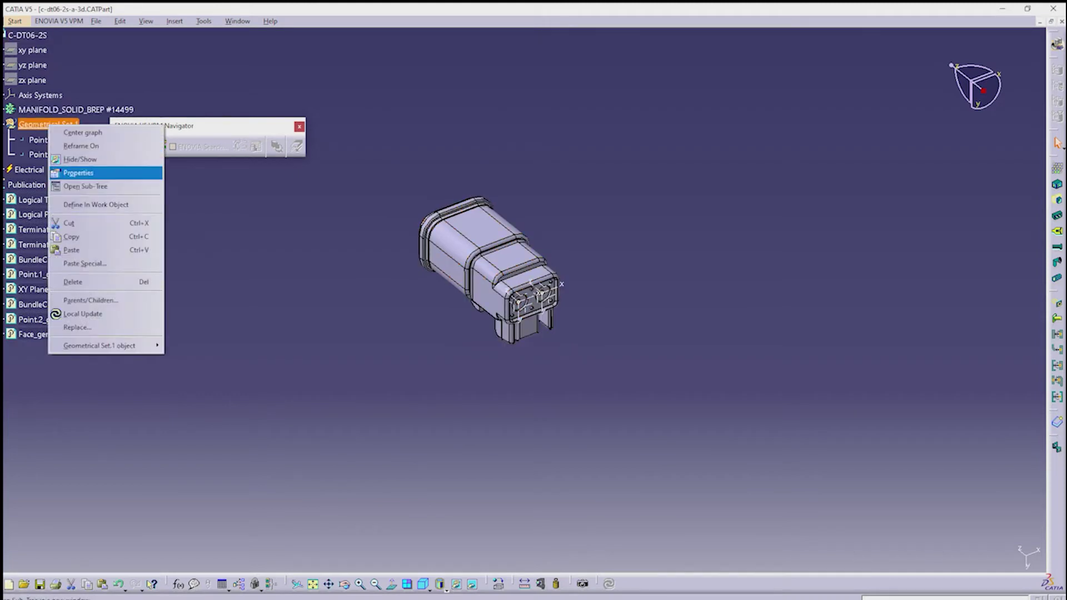
{"action": "key", "text": "Escape"}
{"action": "left_click", "coordinate": [5, 95]}
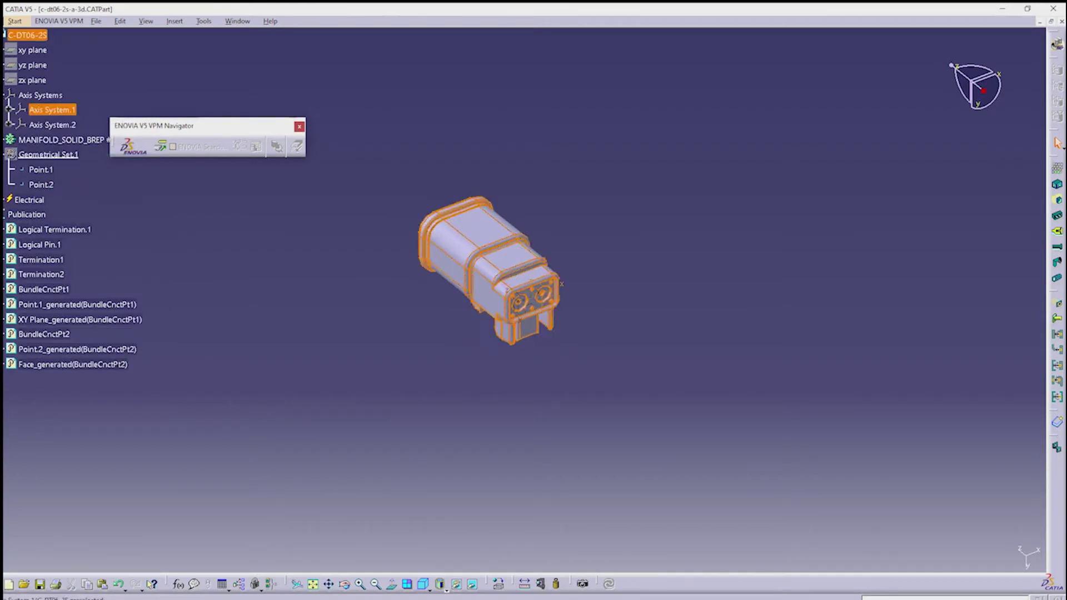
{"action": "left_click", "coordinate": [52, 109]}
{"action": "left_click", "coordinate": [51, 125], "text": "ctrl"}
{"action": "right_click", "coordinate": [49, 125]}
{"action": "left_click", "coordinate": [79, 157]}
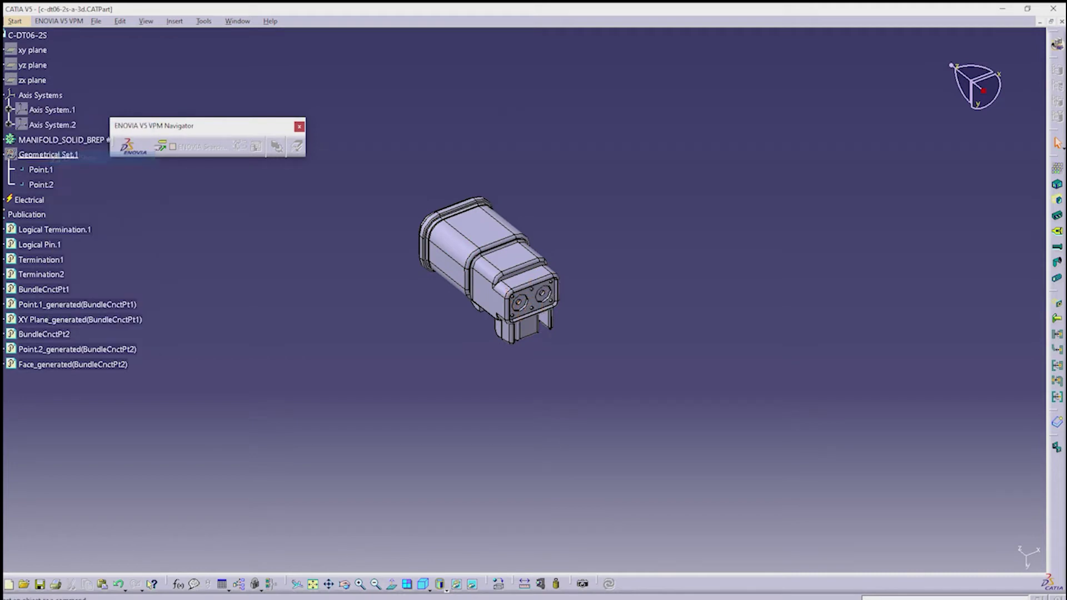
- Collapse the C-DT06-2S specification tree and save the connector part
{"action": "left_click", "coordinate": [6, 34]}
{"action": "key", "text": "ctrl+s"}
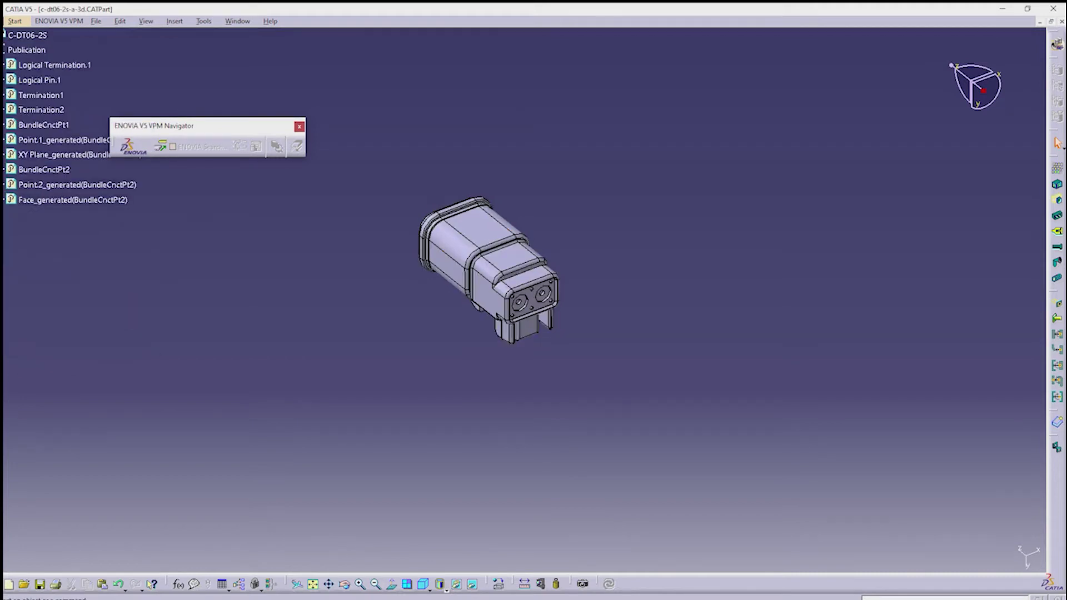
{"action": "scroll", "coordinate": [490, 270], "scroll_direction": "down", "scroll_amount": 1}
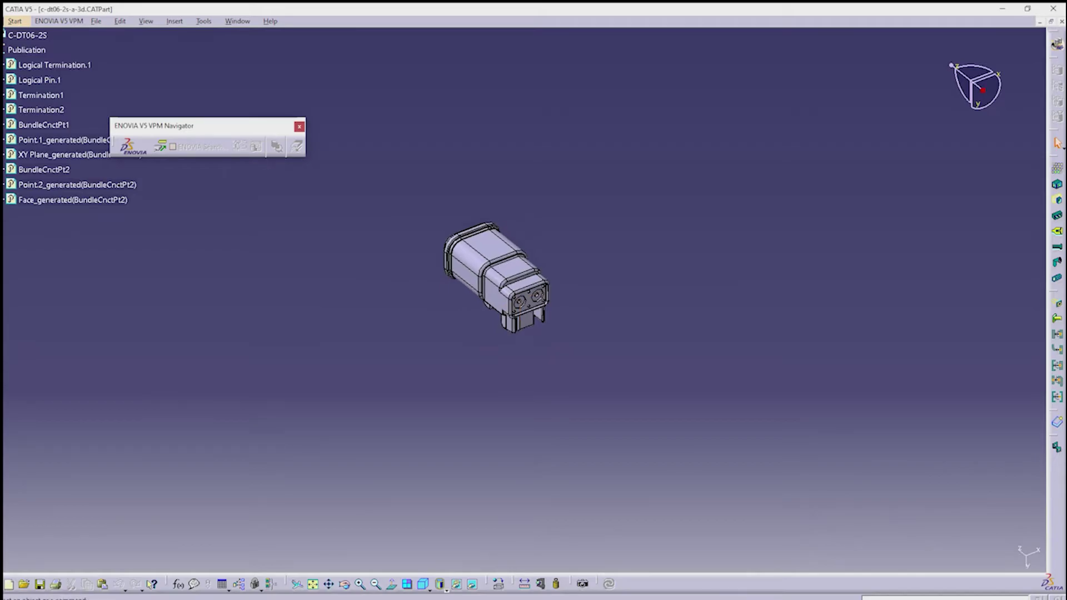
- Switch to the Product1 assembly and move one C-DT06-2S connector straight up along Z, clear of the other one
{"action": "key", "text": "alt+Tab"}
{"action": "key", "text": "alt+Tab"}
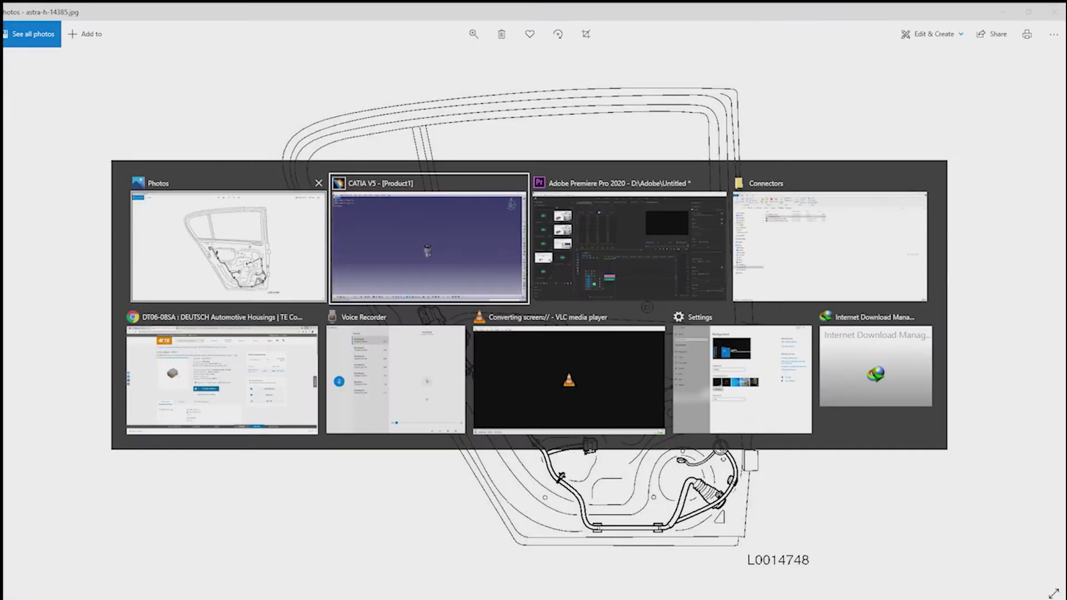
{"action": "key", "text": "Escape"}
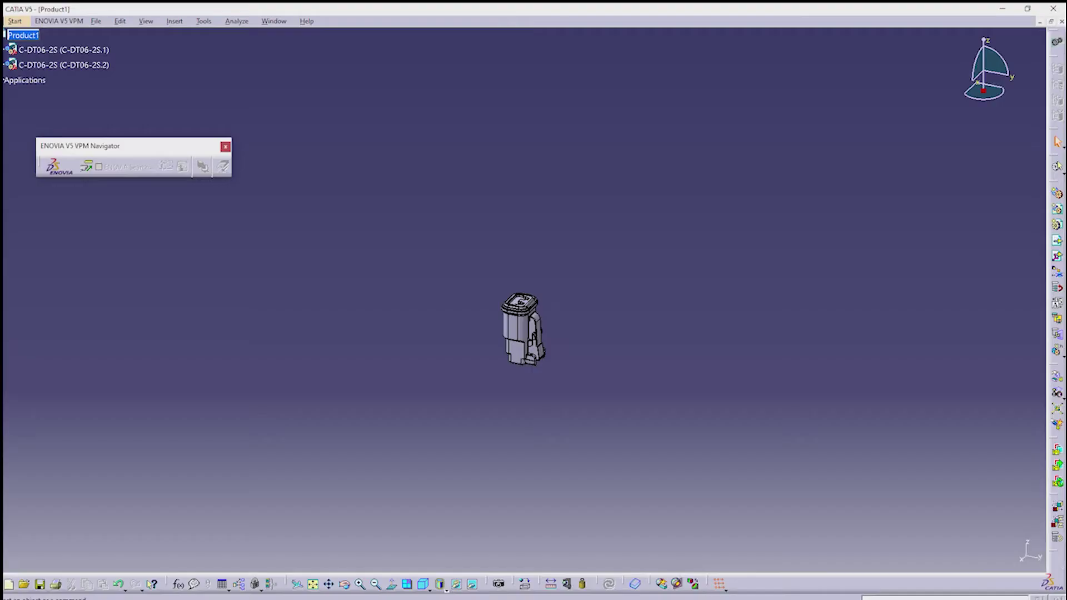
{"action": "right_click", "coordinate": [983, 66]}
{"action": "left_click", "coordinate": [944, 184]}
{"action": "left_click", "coordinate": [523, 334]}
{"action": "left_click_drag", "start_coordinate": [520, 273], "coordinate": [520, 159]}
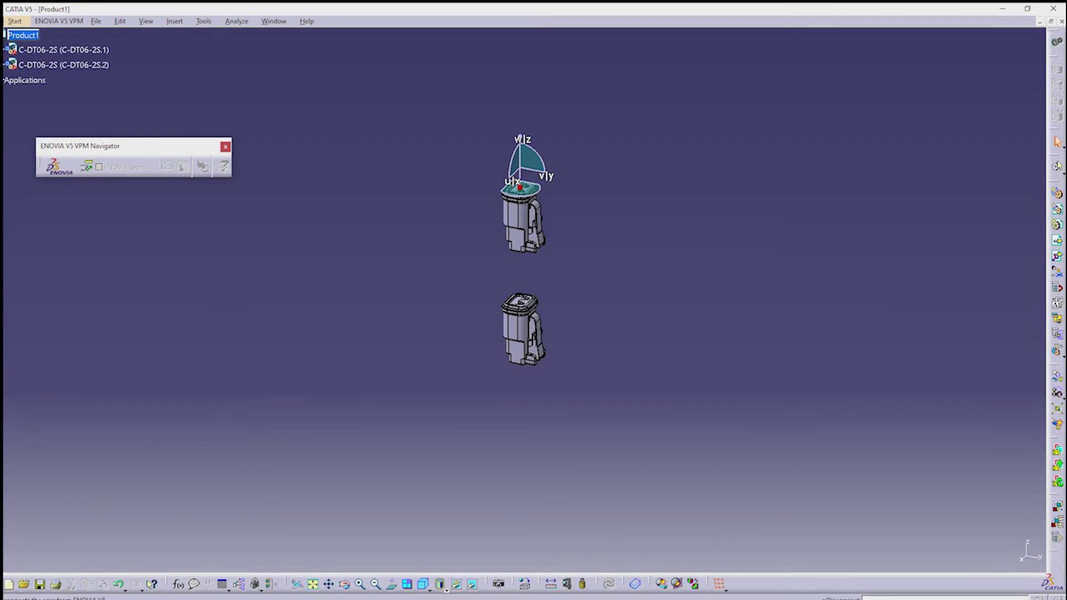
- Set Product1's part number to CAR DOOR HARNESS ASSY and save the product
{"action": "middle_click_drag", "start_coordinate": [355, 345], "coordinate": [361, 356]}
{"action": "left_click", "coordinate": [274, 21]}
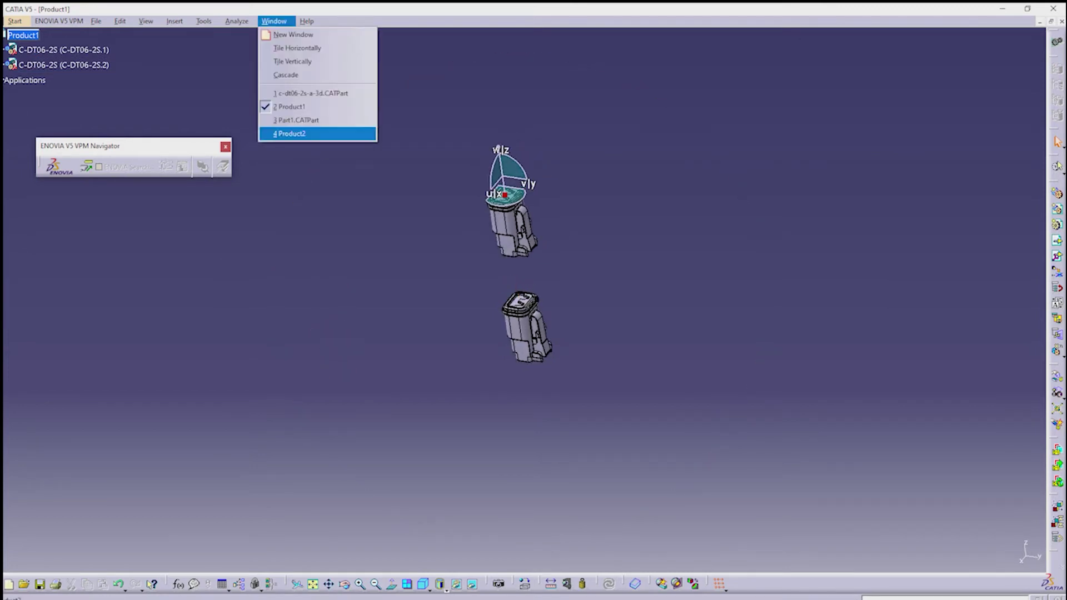
{"action": "right_click", "coordinate": [22, 35]}
{"action": "key", "text": "Escape"}
{"action": "right_click", "coordinate": [21, 33]}
{"action": "key", "text": "Return"}
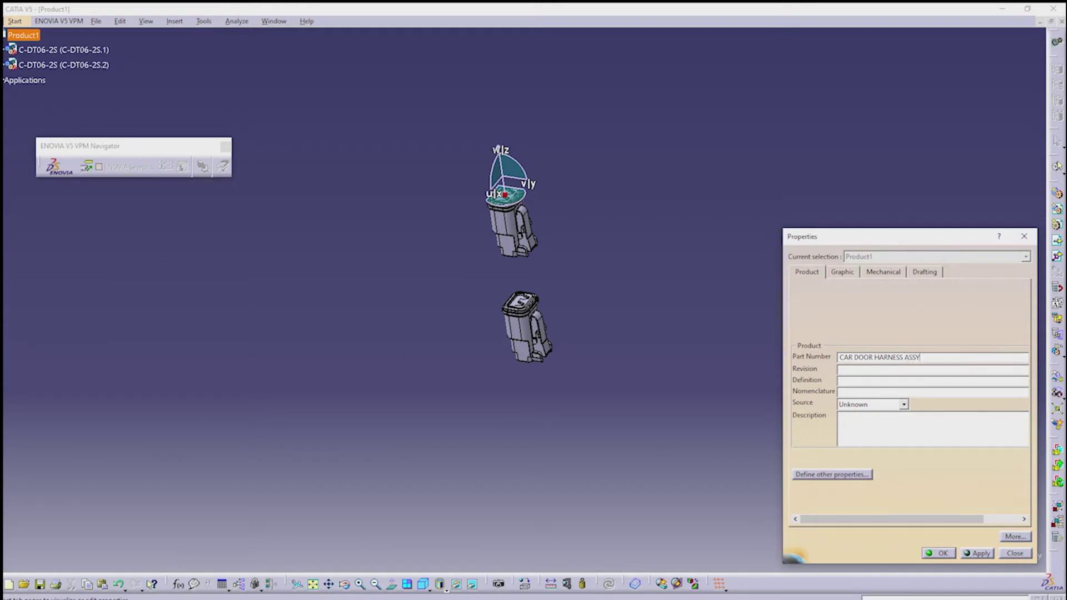
{"action": "key", "text": "Return"}
- Copy the top-level CAR DOOR HARNESS ASSY product
{"action": "right_click", "coordinate": [66, 35]}
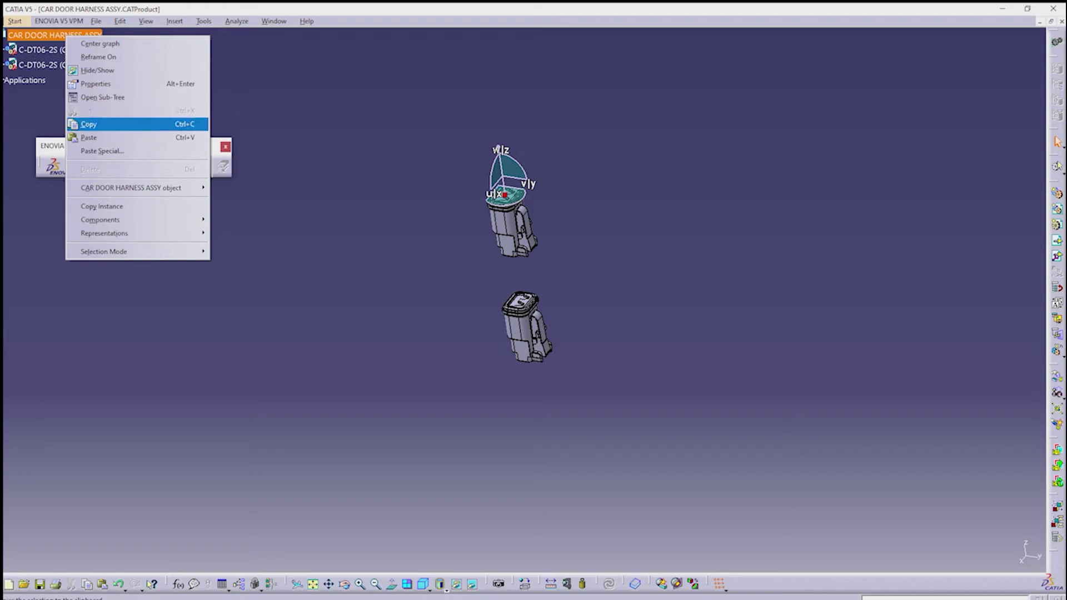
{"action": "key", "text": "Return"}
{"action": "key", "text": "alt+Tab"}
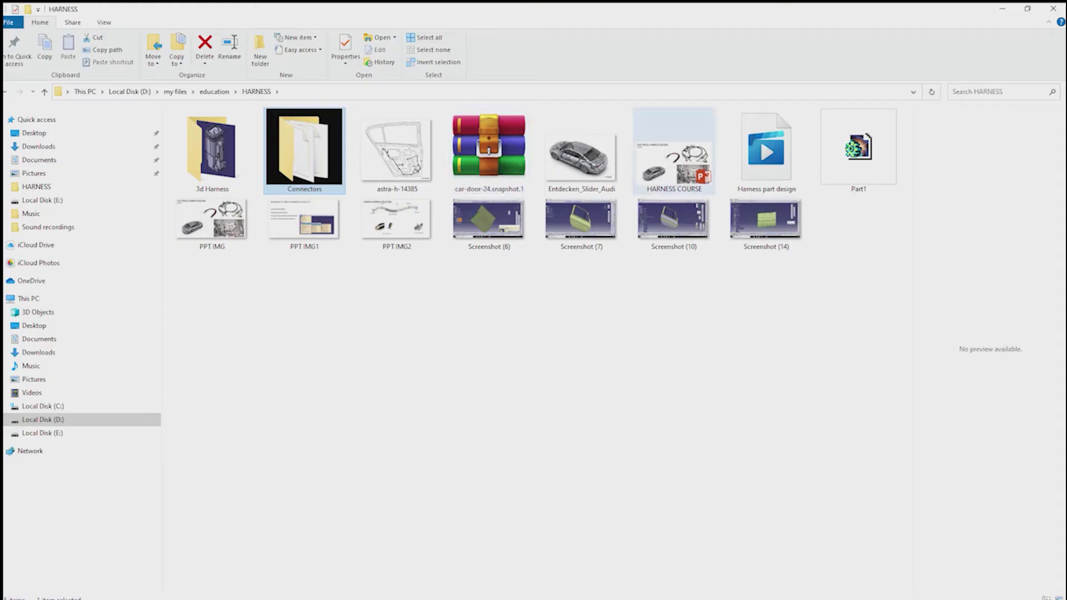
{"action": "left_click_drag", "start_coordinate": [859, 149], "coordinate": [1048, 289]}
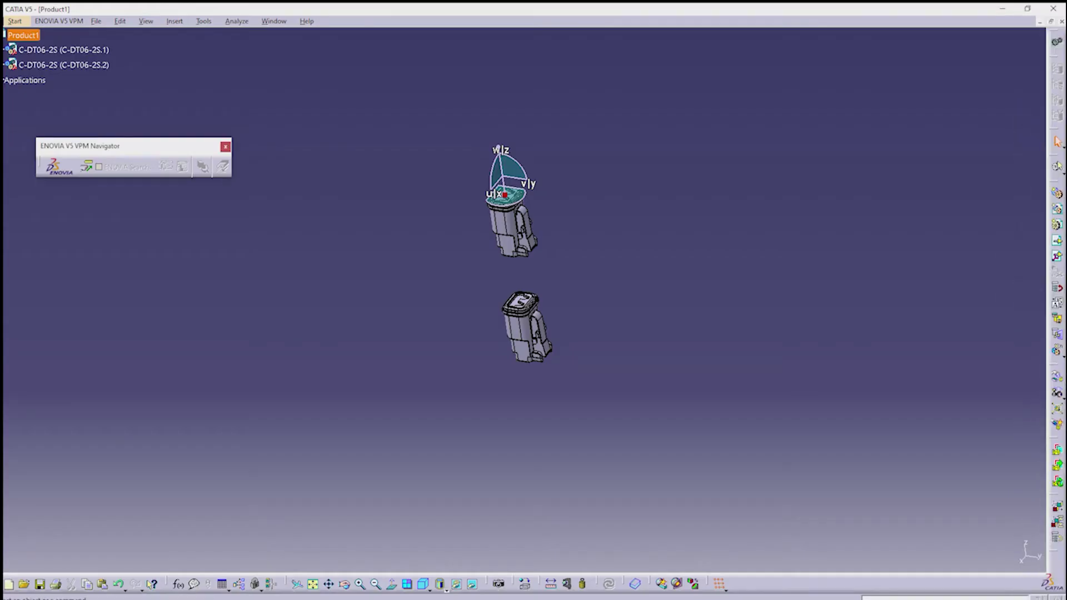
{"action": "middle_click_drag", "start_coordinate": [489, 289], "coordinate": [550, 217]}
{"action": "key", "text": "alt+Tab"}
{"action": "key", "text": "Escape"}
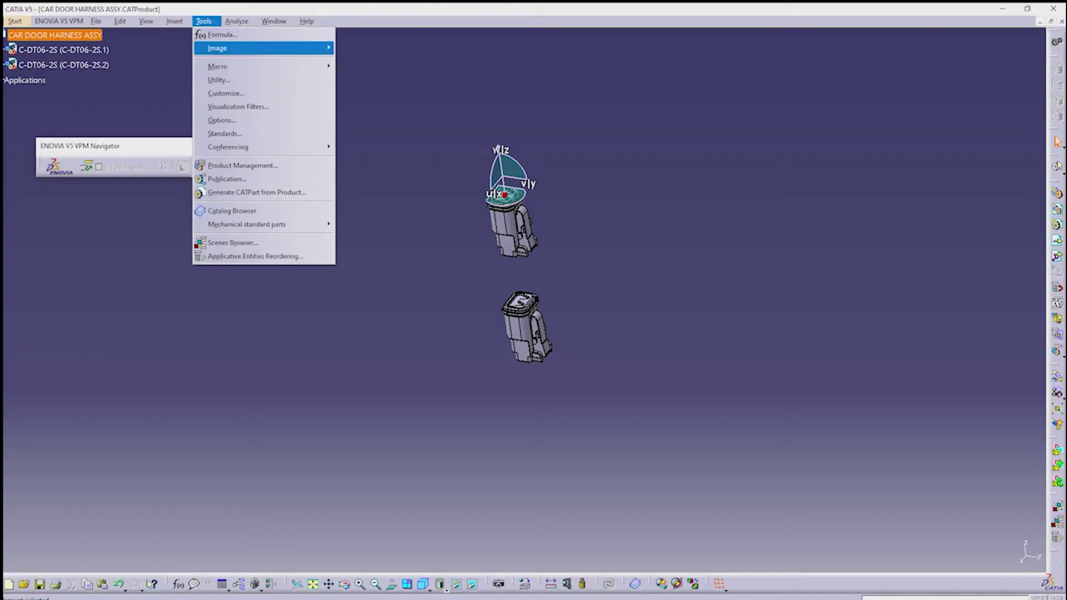
- Switch to the empty Product2 document
{"action": "key", "text": "Right"}
{"action": "key", "text": "Right"}
{"action": "key", "text": "Down"}
{"action": "key", "text": "Down"}
{"action": "key", "text": "Down"}
{"action": "key", "text": "Down"}
{"action": "key", "text": "Down"}
{"action": "key", "text": "Up"}
{"action": "key", "text": "Down"}
{"action": "key", "text": "Down"}
{"action": "key", "text": "Down"}
{"action": "key", "text": "Return"}
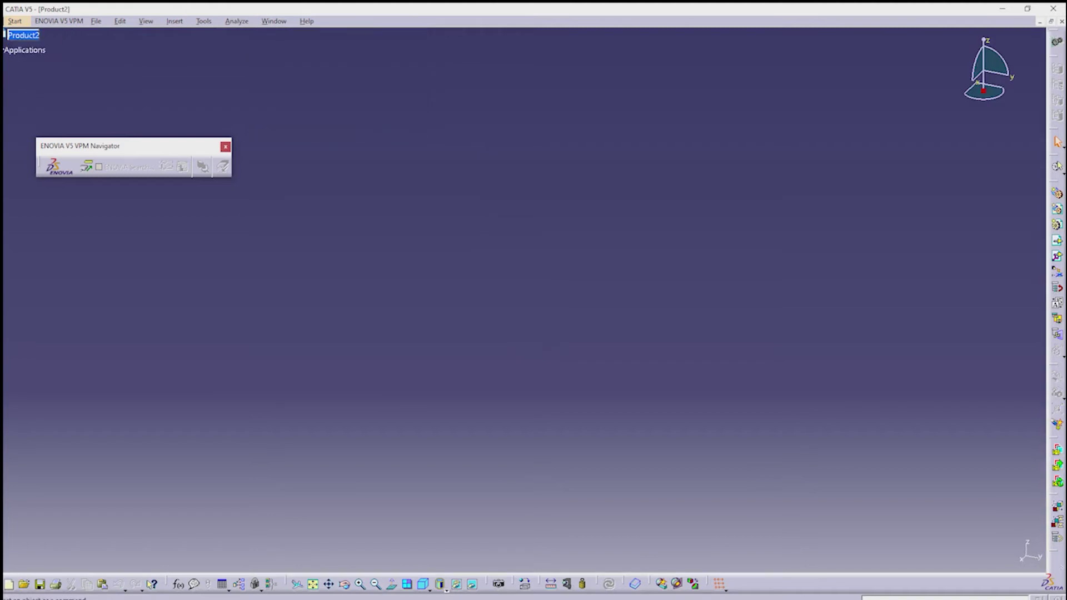
- Paste the copied CAR DOOR HARNESS ASSY into Product2 as a component
{"action": "key", "text": "shift+F10"}
{"action": "key", "text": "Up"}
{"action": "key", "text": "Up"}
{"action": "key", "text": "Up"}
{"action": "key", "text": "Up"}
{"action": "key", "text": "Up"}
{"action": "key", "text": "Up"}
{"action": "key", "text": "Up"}
{"action": "key", "text": "Up"}
{"action": "key", "text": "Down"}
{"action": "key", "text": "Down"}
{"action": "key", "text": "Down"}
{"action": "key", "text": "Up"}
{"action": "key", "text": "Up"}
{"action": "key", "text": "Up"}
{"action": "key", "text": "Up"}
{"action": "key", "text": "Down"}
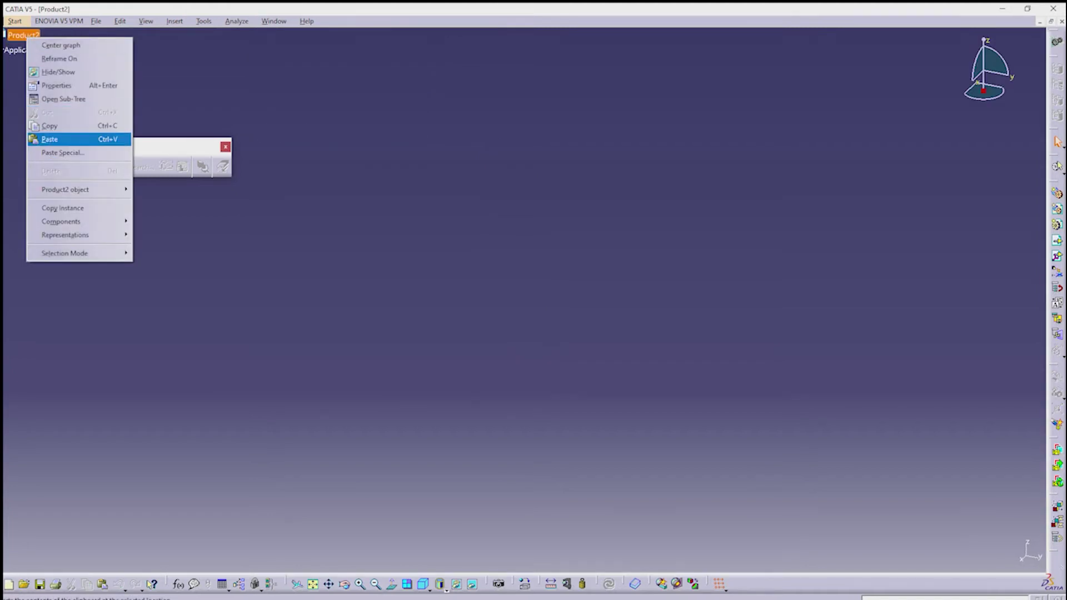
{"action": "key", "text": "Return"}
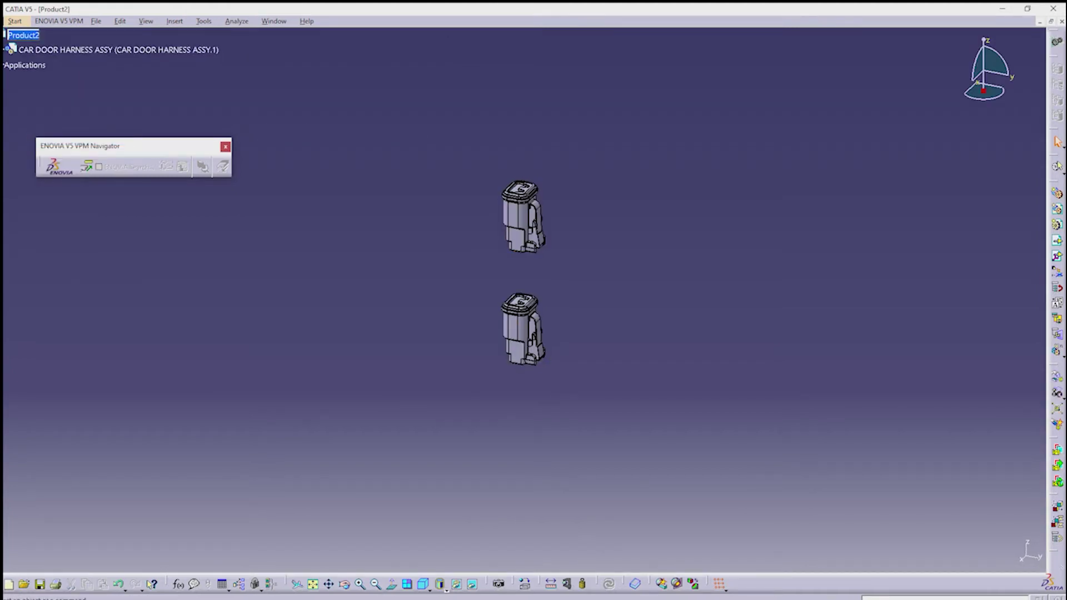
- Set Product2's part number to DOOR ASSY and save the product
{"action": "key", "text": "shift+F10"}
{"action": "key", "text": "Down"}
{"action": "key", "text": "Down"}
{"action": "key", "text": "Down"}
{"action": "key", "text": "Down"}
{"action": "key", "text": "Return"}
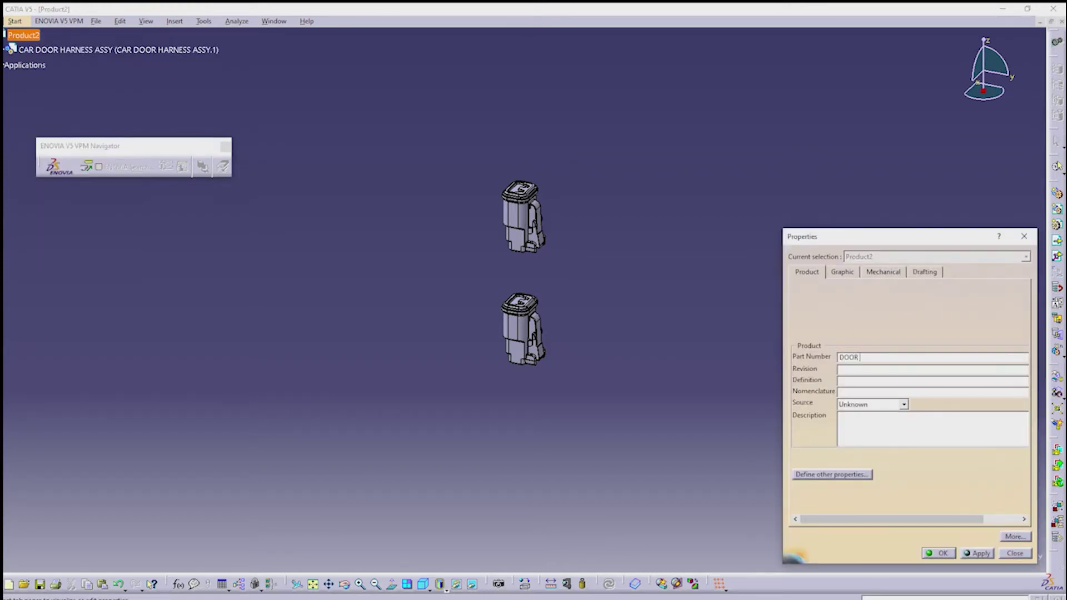
{"action": "key", "text": "Return"}
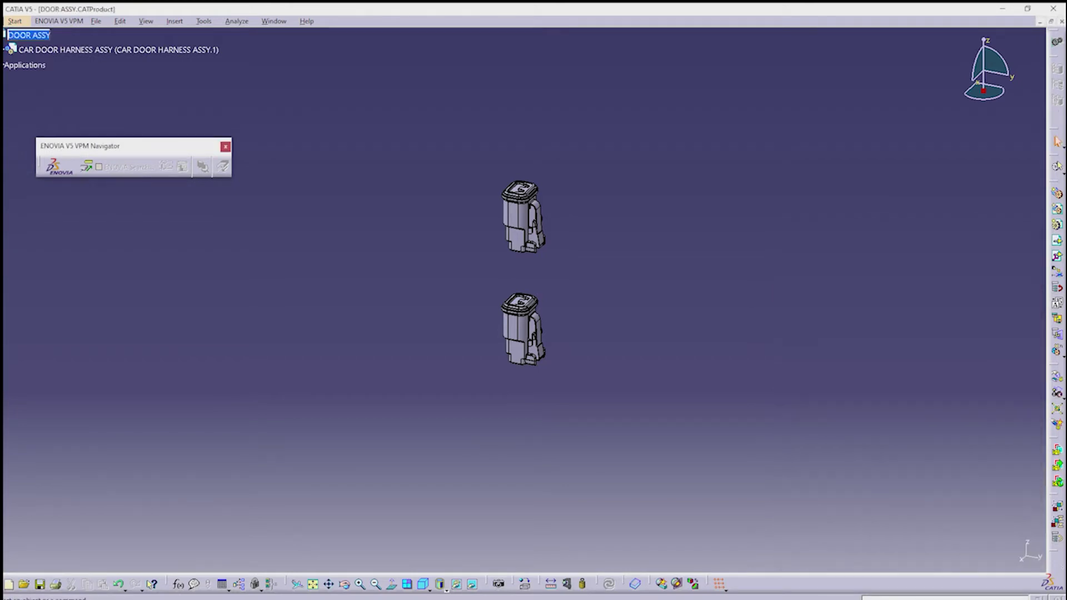
- Switch to the Part1.CATPart document
{"action": "key", "text": "alt+Tab"}
{"action": "key", "text": "alt+w"}
{"action": "key", "text": "3"}
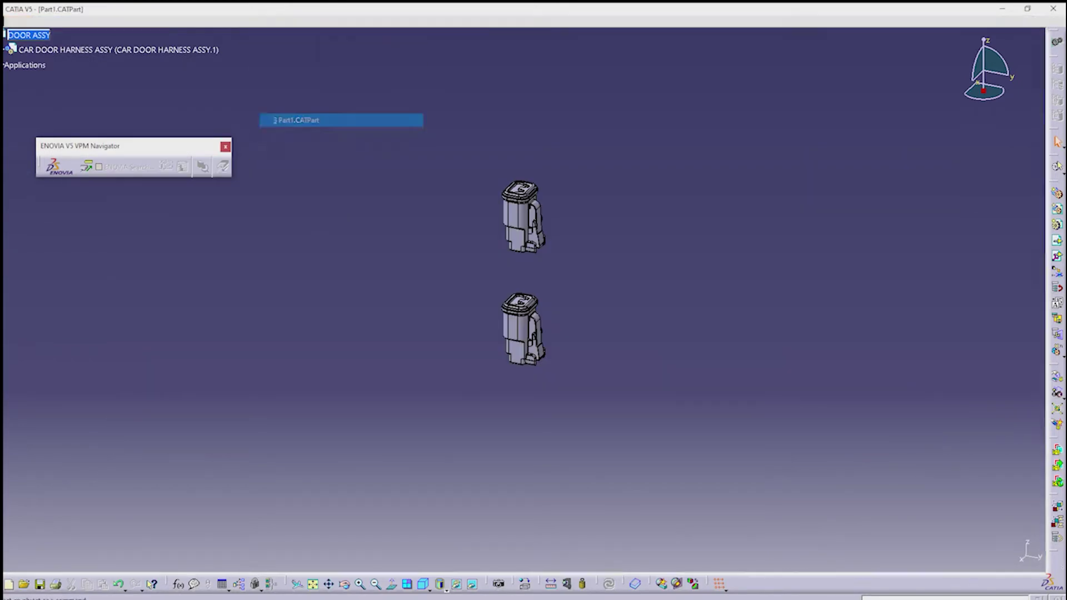
- Copy Part1, the car door part, from its own document
{"action": "key", "text": "shift+F10"}
{"action": "key", "text": "Down"}
{"action": "key", "text": "Down"}
{"action": "key", "text": "Down"}
{"action": "key", "text": "Down"}
{"action": "key", "text": "Down"}
{"action": "key", "text": "Down"}
{"action": "key", "text": "Down"}
{"action": "key", "text": "Down"}
{"action": "key", "text": "Escape"}
- Switch to the DOOR ASSY product and paste the copied Part1 into it as a component
{"action": "key", "text": "alt+w"}
{"action": "key", "text": "Down"}
{"action": "key", "text": "Down"}
{"action": "key", "text": "Up"}
{"action": "key", "text": "Up"}
{"action": "key", "text": "Down"}
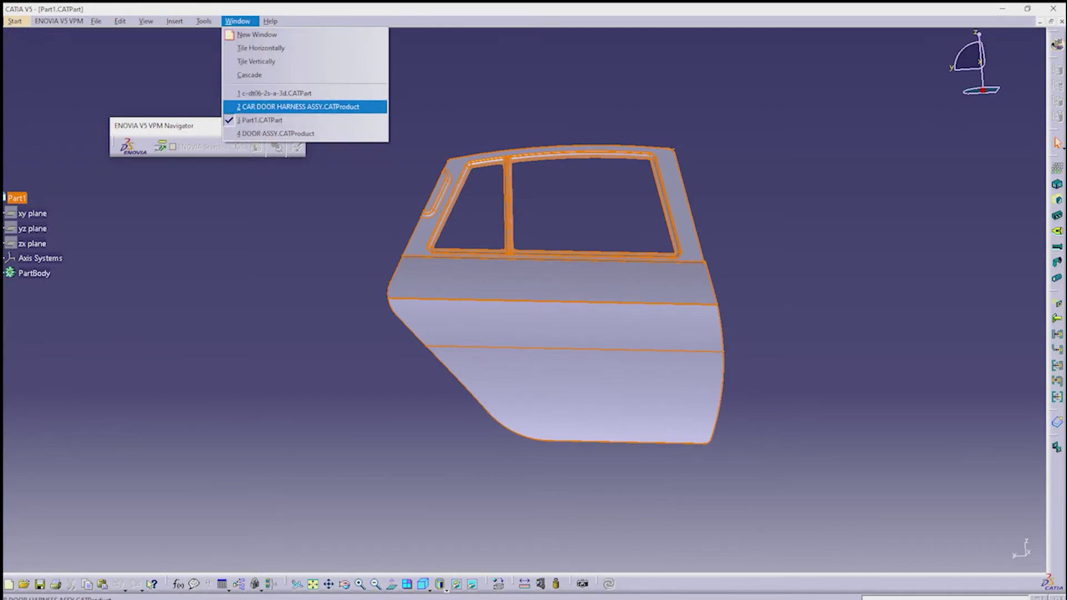
{"action": "key", "text": "Down"}
{"action": "key", "text": "Down"}
{"action": "key", "text": "Return"}
{"action": "key", "text": "shift+F10"}
{"action": "key", "text": "Down"}
{"action": "key", "text": "Down"}
{"action": "key", "text": "Down"}
{"action": "key", "text": "Down"}
{"action": "key", "text": "Up"}
{"action": "key", "text": "Return"}
- Set the instance name of the pasted Part1 component to DOOR
{"action": "key", "text": "shift+F10"}
{"action": "key", "text": "Down"}
{"action": "key", "text": "Down"}
{"action": "key", "text": "Down"}
{"action": "key", "text": "Down"}
{"action": "key", "text": "Return"}
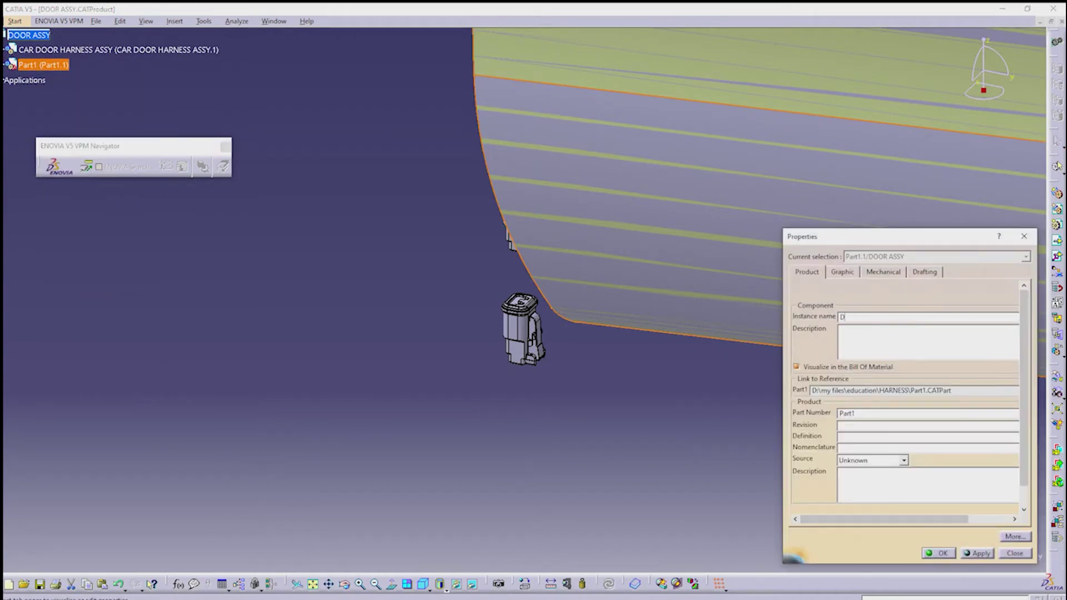
{"action": "type", "text": "DOOR"}
{"action": "key", "text": "Return"}
- Expand CAR DOOR HARNESS ASSY in the tree and set the compass to snap automatically to the selected object
{"action": "middle_click_drag", "start_coordinate": [435, 198], "coordinate": [578, 211]}
{"action": "middle_click_drag", "start_coordinate": [519, 300], "coordinate": [652, 388]}
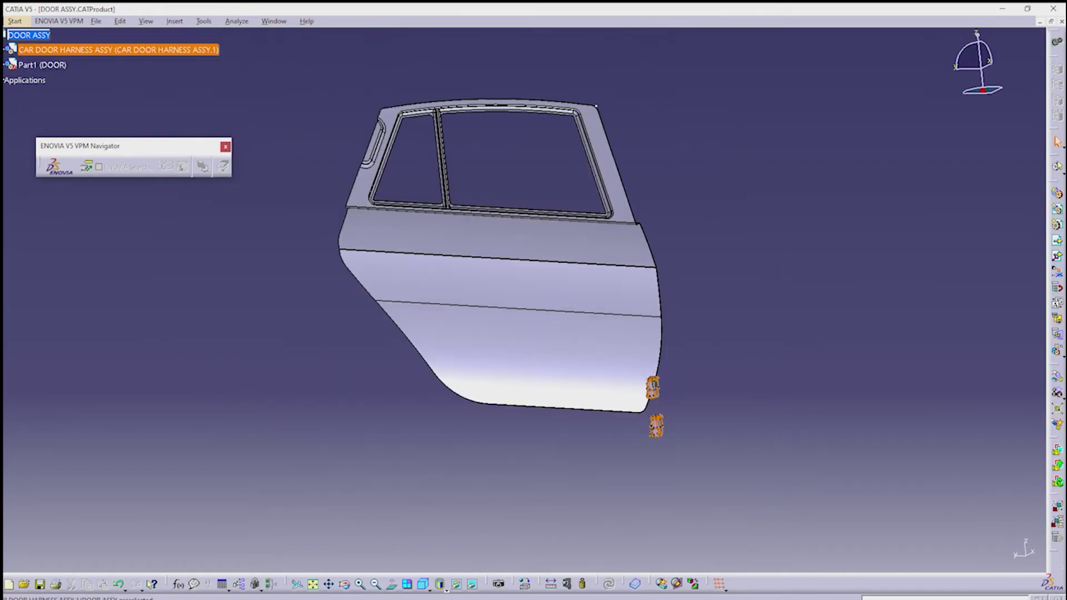
{"action": "right_click", "coordinate": [42, 50]}
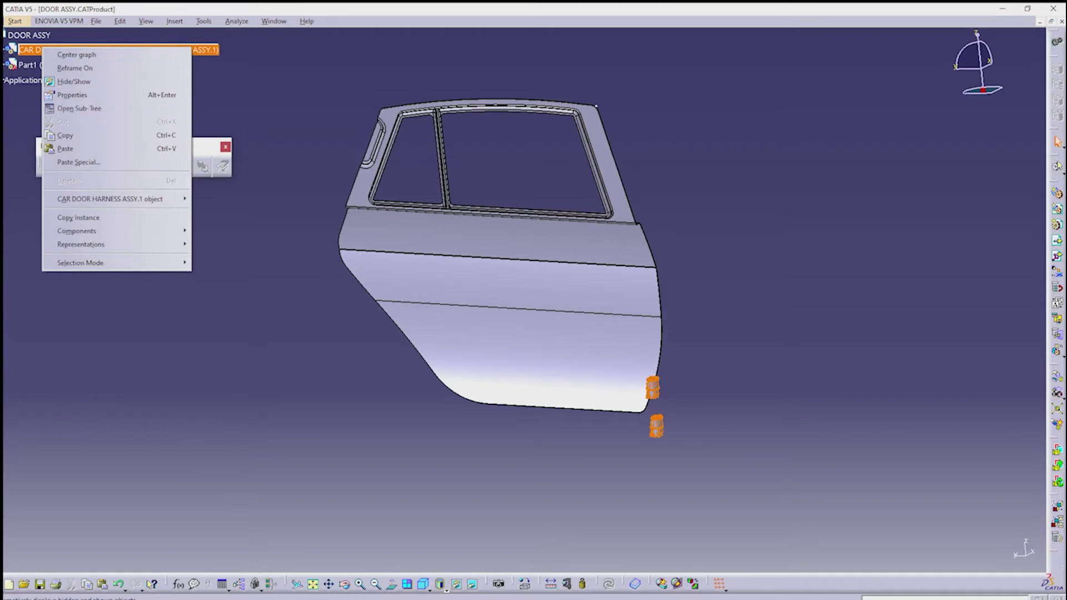
{"action": "key", "text": "Escape"}
{"action": "left_click", "coordinate": [10, 49]}
{"action": "left_click", "coordinate": [74, 65]}
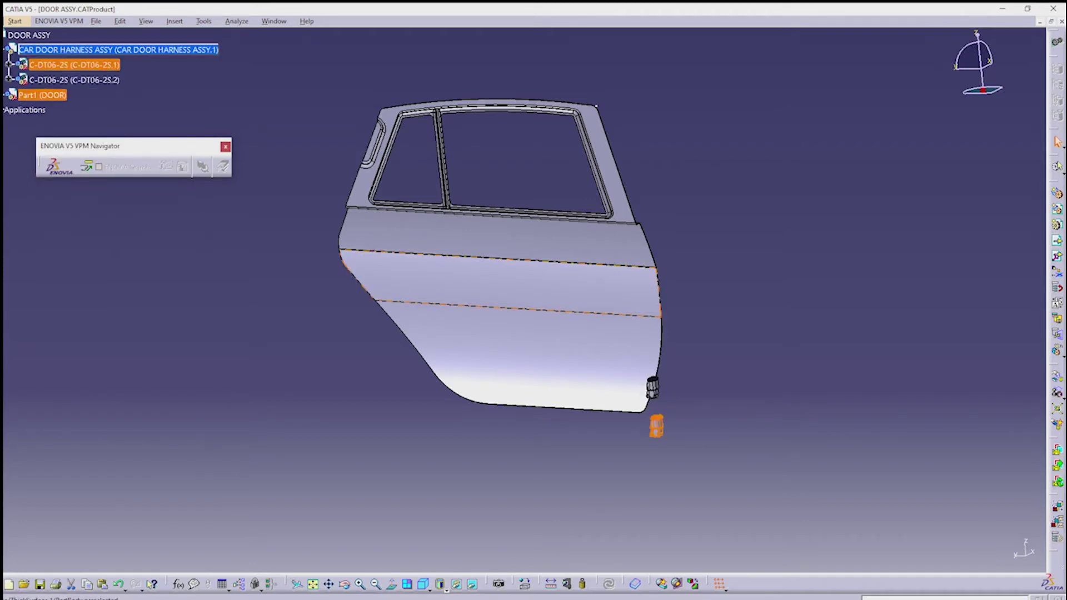
{"action": "right_click", "coordinate": [978, 56]}
{"action": "left_click", "coordinate": [956, 165]}
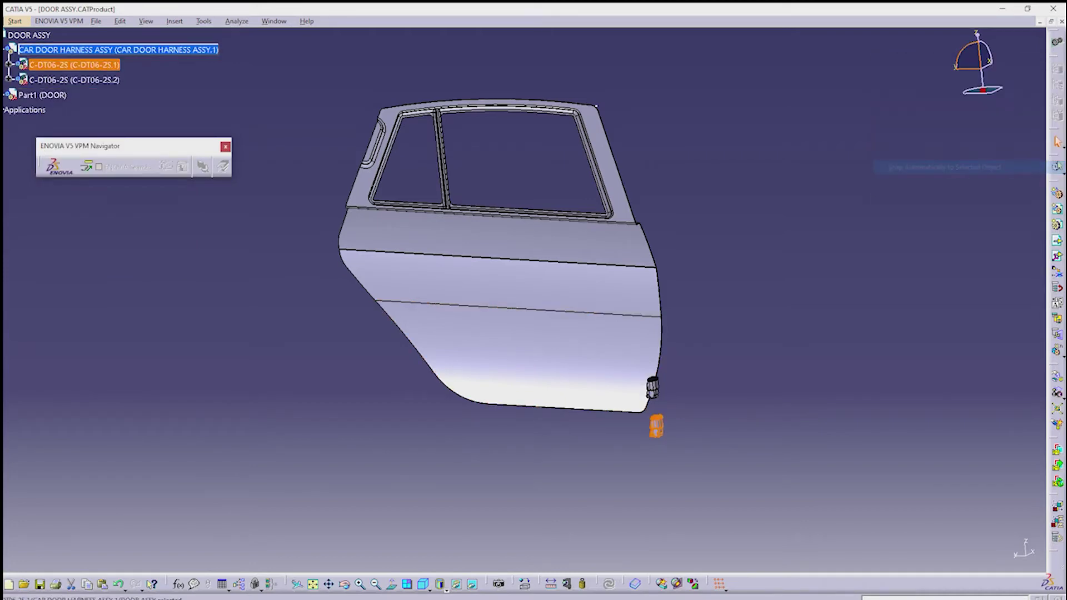
- Move and rotate the two C-DT06-2S connectors onto the door, one near its pointed side edge and one on the lower panel
{"action": "left_click", "coordinate": [74, 79]}
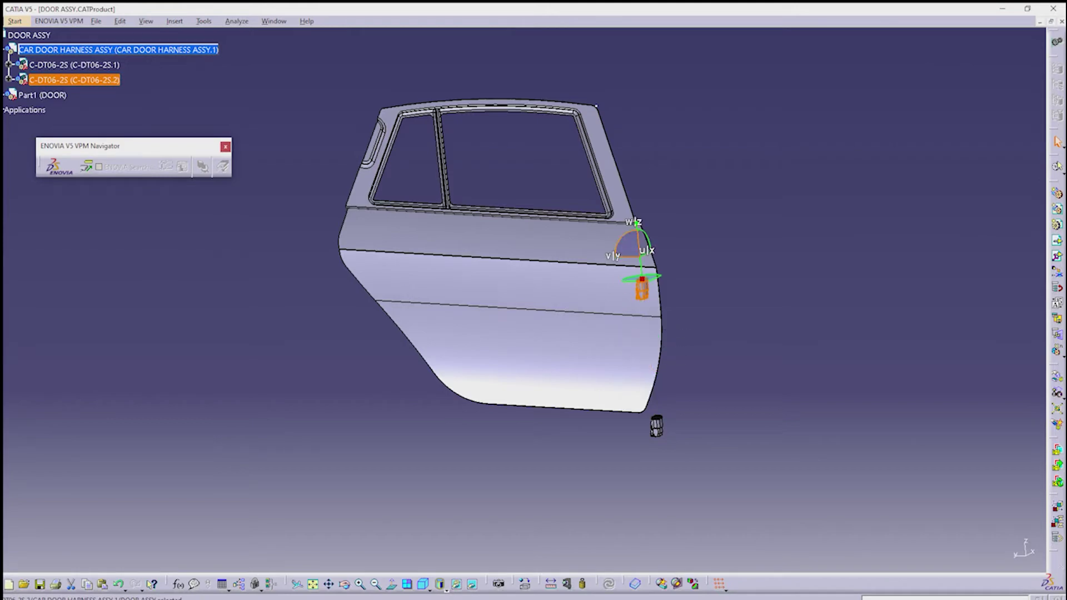
{"action": "mouse_move", "coordinate": [556, 305]}
{"action": "middle_mouse_down"}
{"action": "mouse_move", "coordinate": [723, 305]}
{"action": "mouse_move", "coordinate": [555, 304]}
{"action": "middle_mouse_up"}
{"action": "left_click_drag", "start_coordinate": [414, 184], "coordinate": [230, 225]}
{"action": "middle_click_drag", "start_coordinate": [1017, 564], "coordinate": [555, 445]}
{"action": "left_click_drag", "start_coordinate": [370, 241], "coordinate": [345, 352]}
{"action": "middle_click_drag", "start_coordinate": [501, 334], "coordinate": [556, 222]}
{"action": "middle_click_drag", "start_coordinate": [249, 258], "coordinate": [334, 211]}
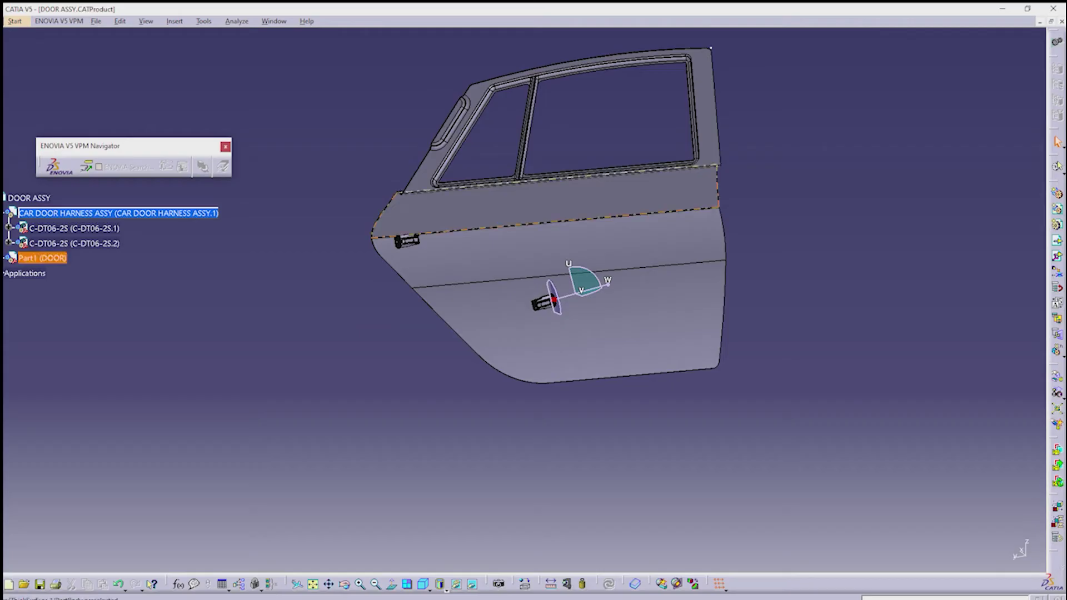
- Duplicate connector C-DT06-2S.2 within CAR DOOR HARNESS ASSY and move the copy toward the door edge opposite the original
{"action": "right_click", "coordinate": [75, 245]}
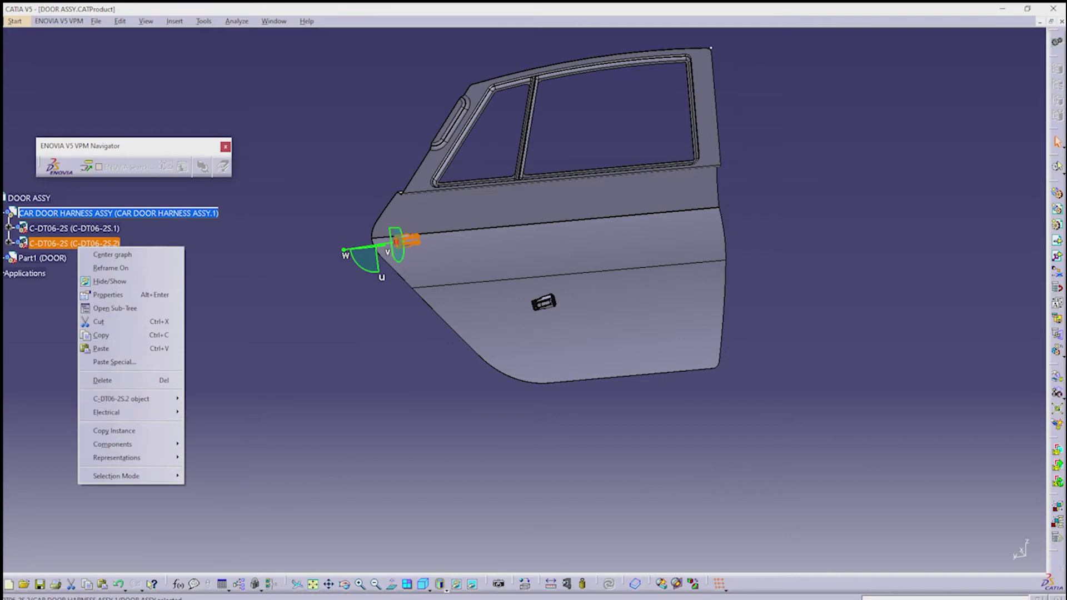
{"action": "left_click", "coordinate": [111, 336]}
{"action": "right_click", "coordinate": [84, 213]}
{"action": "left_click", "coordinate": [113, 317]}
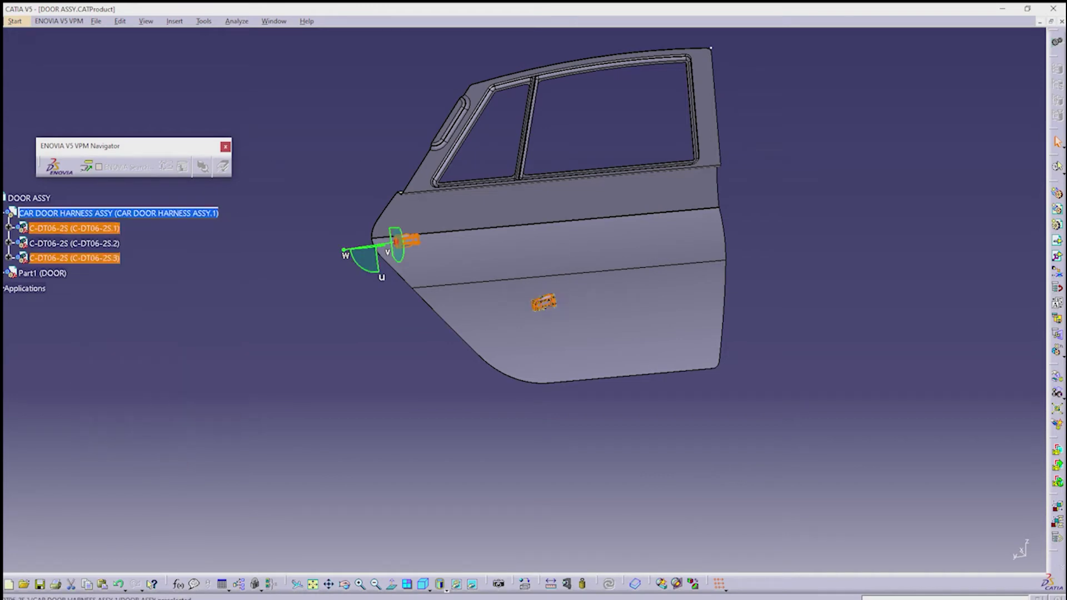
{"action": "left_click_drag", "start_coordinate": [396, 242], "coordinate": [572, 262]}
{"action": "scroll", "coordinate": [645, 218], "scroll_direction": "up", "scroll_amount": 5}
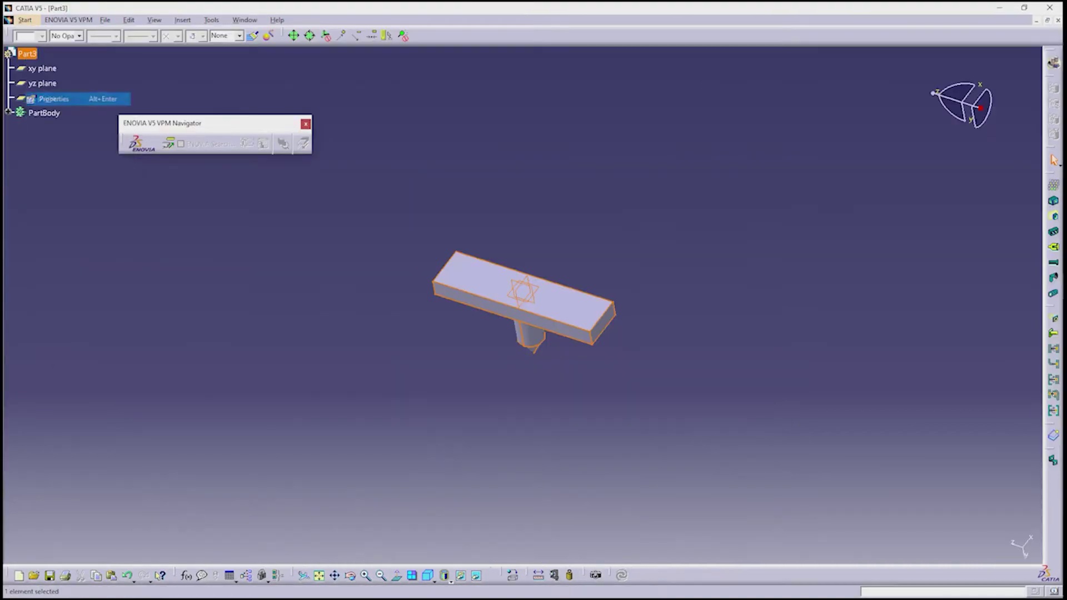
- Set the part number of Part3 to SUPPORTS
{"action": "key", "text": "alt+Return"}
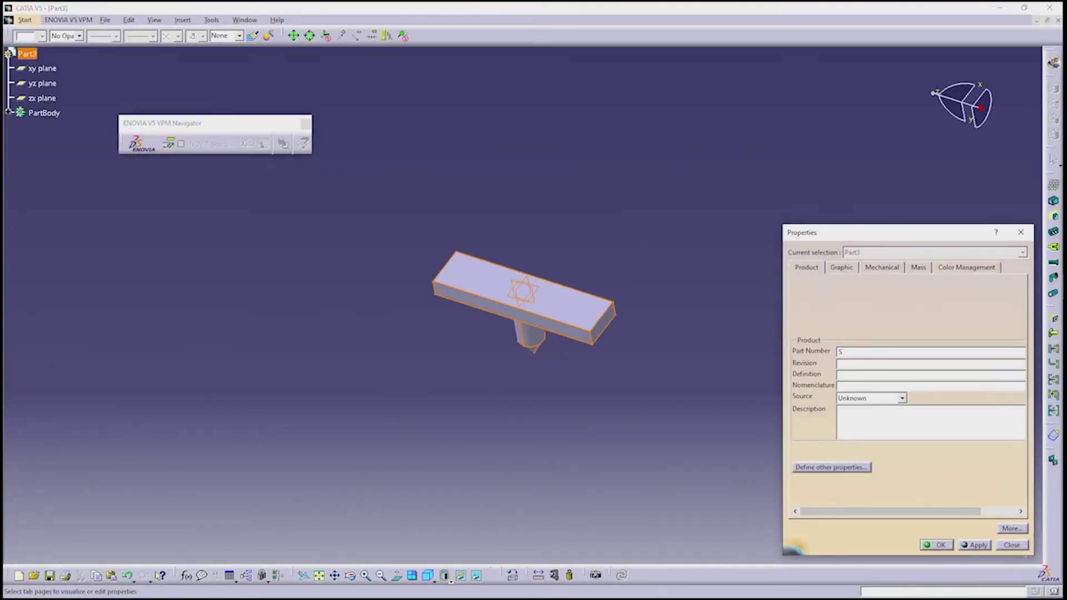
{"action": "key", "text": "Return"}
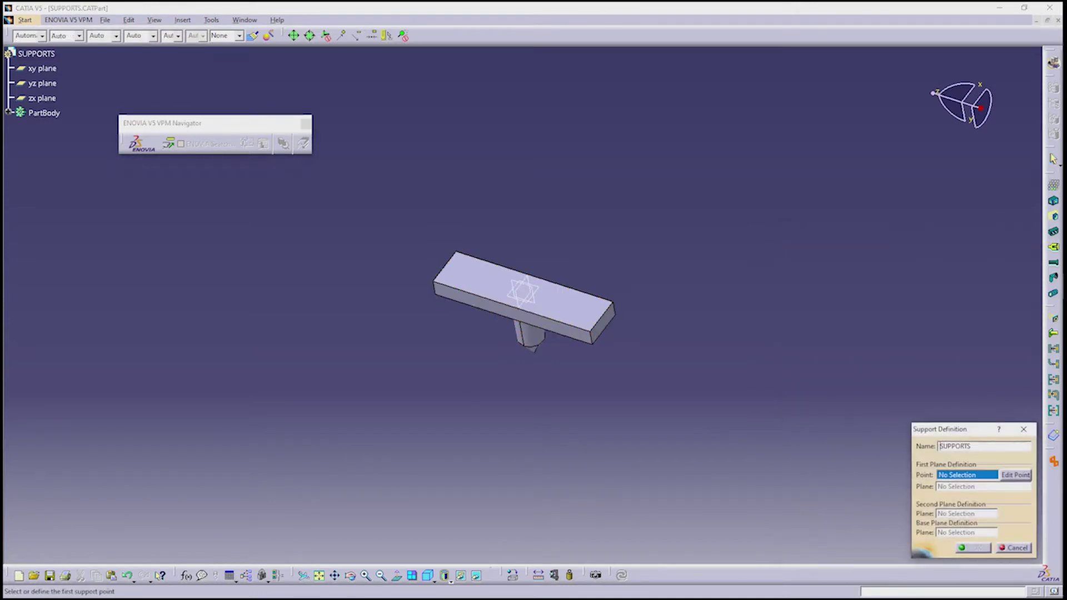
{"action": "key", "text": "Escape"}
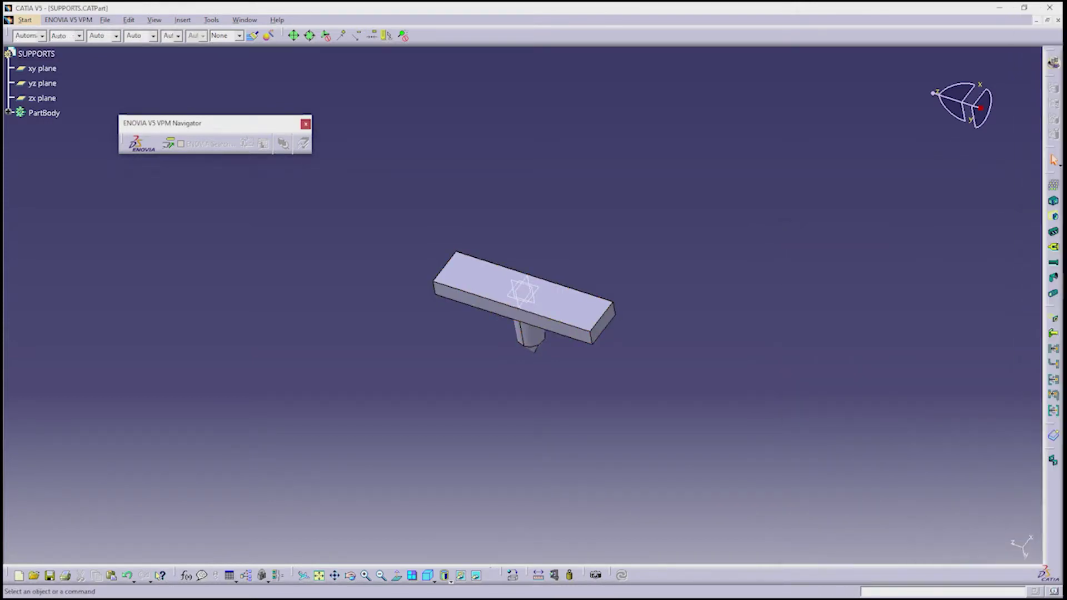
- Switch the SUPPORTS part to the Part Design workbench
{"action": "left_click", "coordinate": [25, 19]}
{"action": "mouse_move", "coordinate": [95, 41]}
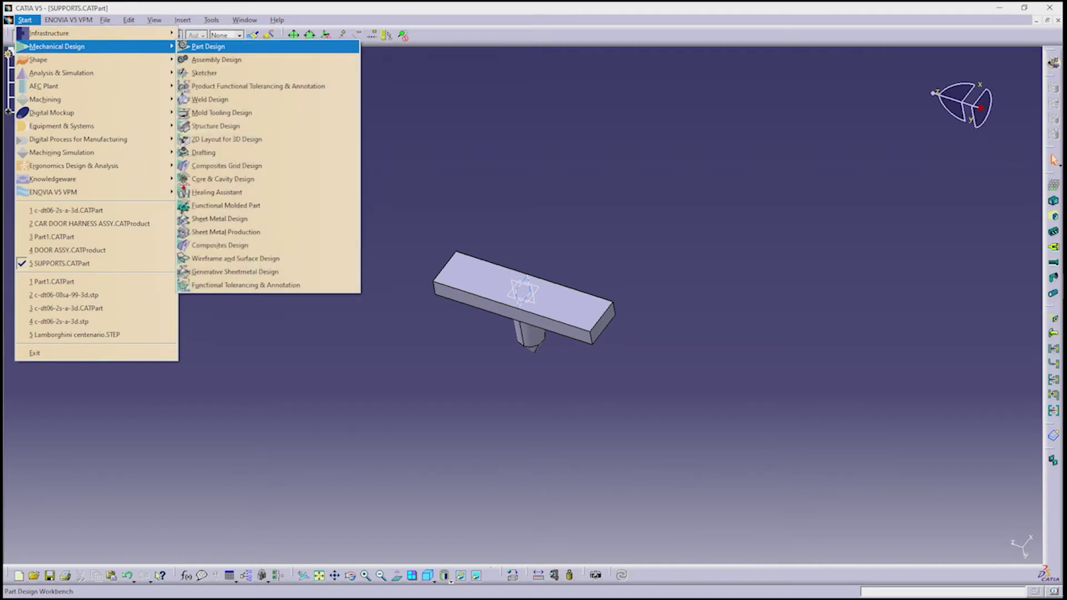
{"action": "left_click", "coordinate": [239, 41]}
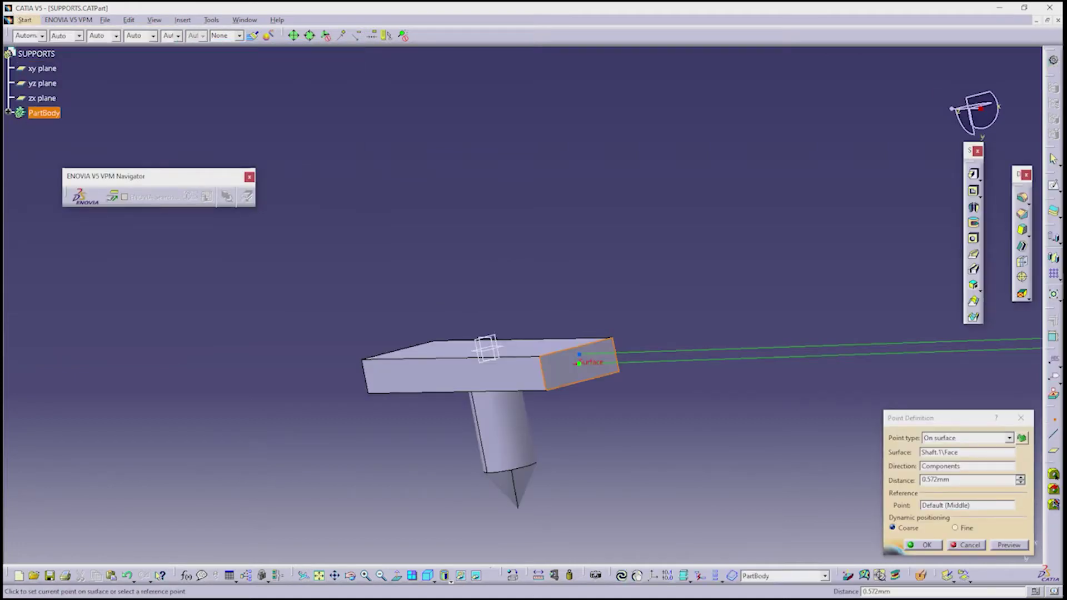
{"action": "left_click", "coordinate": [1009, 438]}
{"action": "left_click", "coordinate": [945, 500]}
{"action": "left_click", "coordinate": [541, 357]}
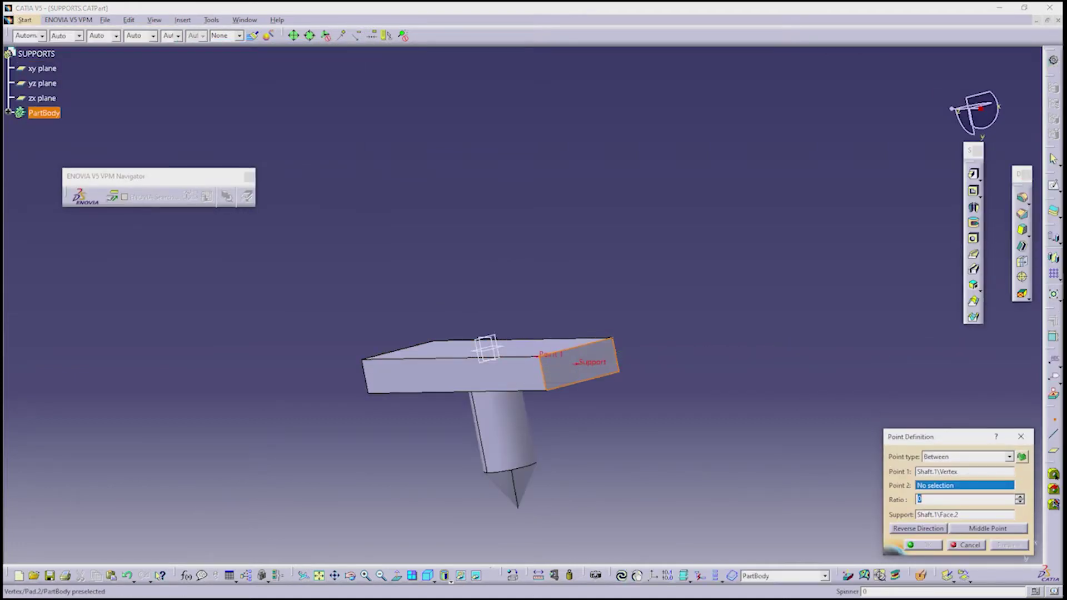
{"action": "left_click", "coordinate": [613, 337]}
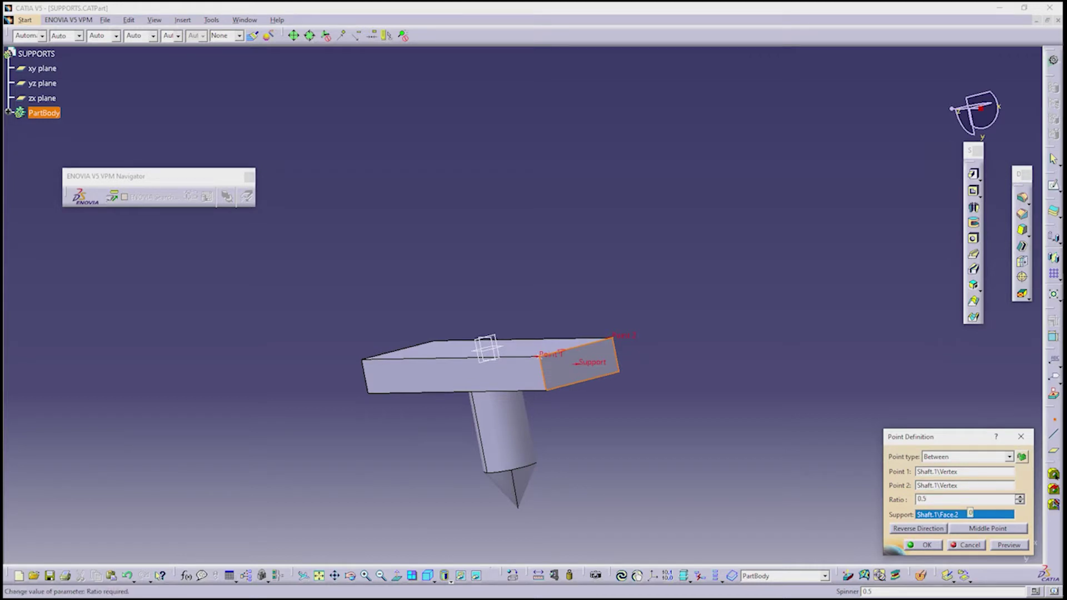
{"action": "left_click", "coordinate": [964, 485]}
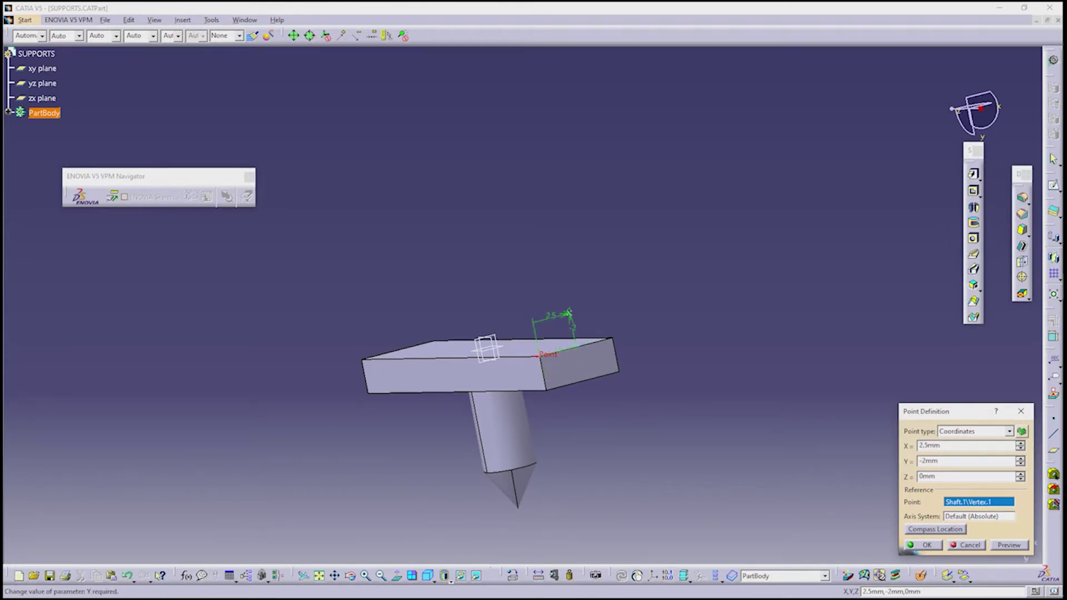
- Create a coordinate point at X 2.5 mm, Y -2 mm, Z 0 mm, referenced to the plate's upper end corner vertex
{"action": "key", "text": "Return"}
{"action": "middle_click_drag", "start_coordinate": [569, 310], "coordinate": [605, 345]}
{"action": "scroll", "coordinate": [523, 305], "scroll_direction": "down", "scroll_amount": 3}
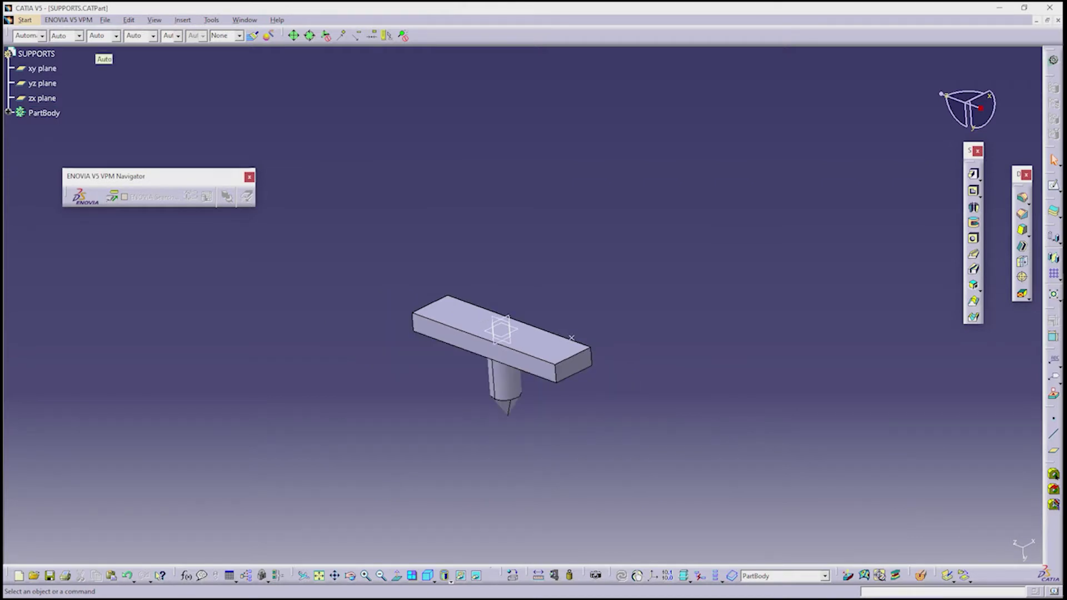
- Switch the SUPPORTS part to the Electrical Part Design workbench
{"action": "left_click", "coordinate": [24, 19]}
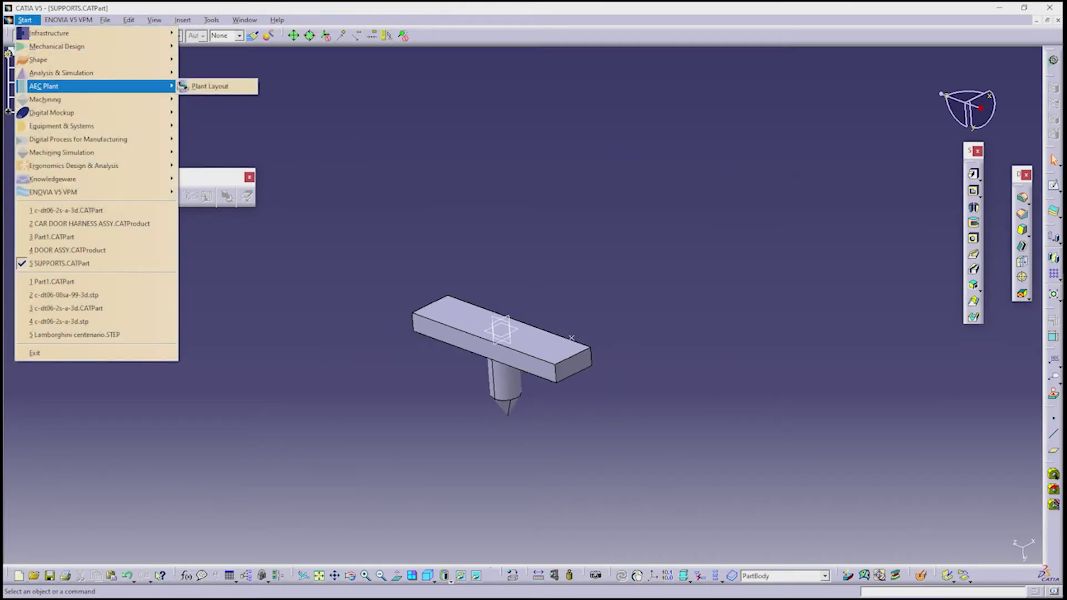
{"action": "mouse_move", "coordinate": [133, 125]}
{"action": "mouse_move", "coordinate": [180, 143]}
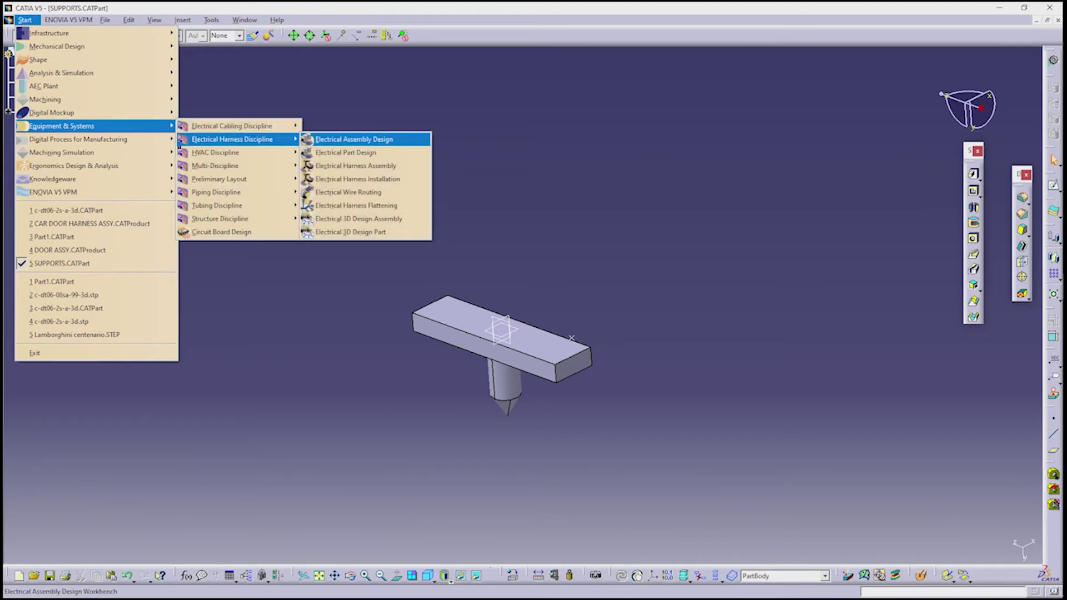
{"action": "left_click", "coordinate": [354, 140]}
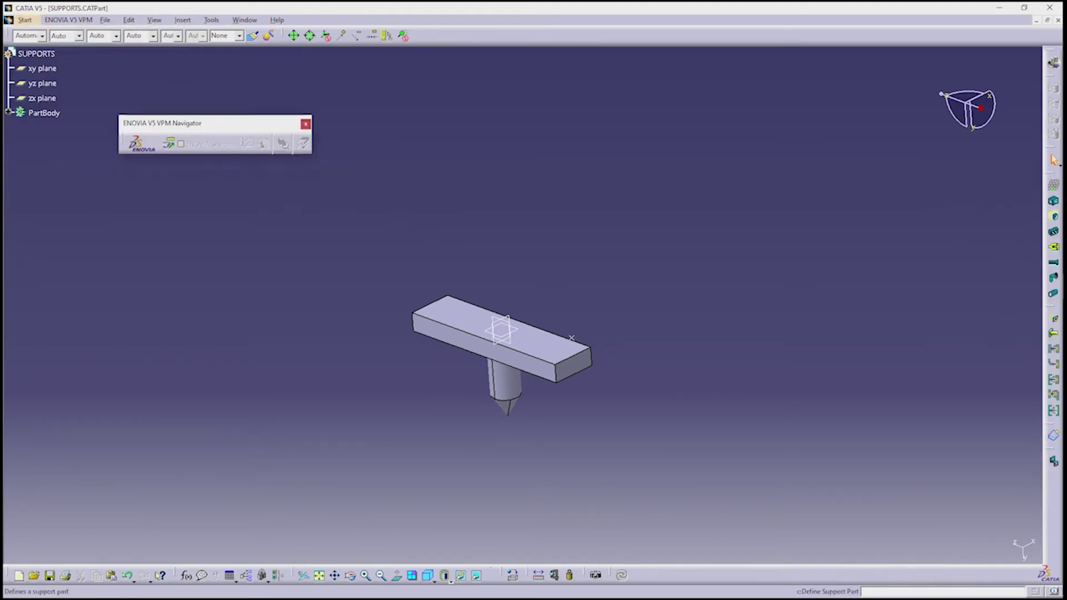
- Define SUPPORTS as a support part using Point.3, the plate's two end faces as first and second planes, and its top face as base plane
{"action": "left_click", "coordinate": [11, 53]}
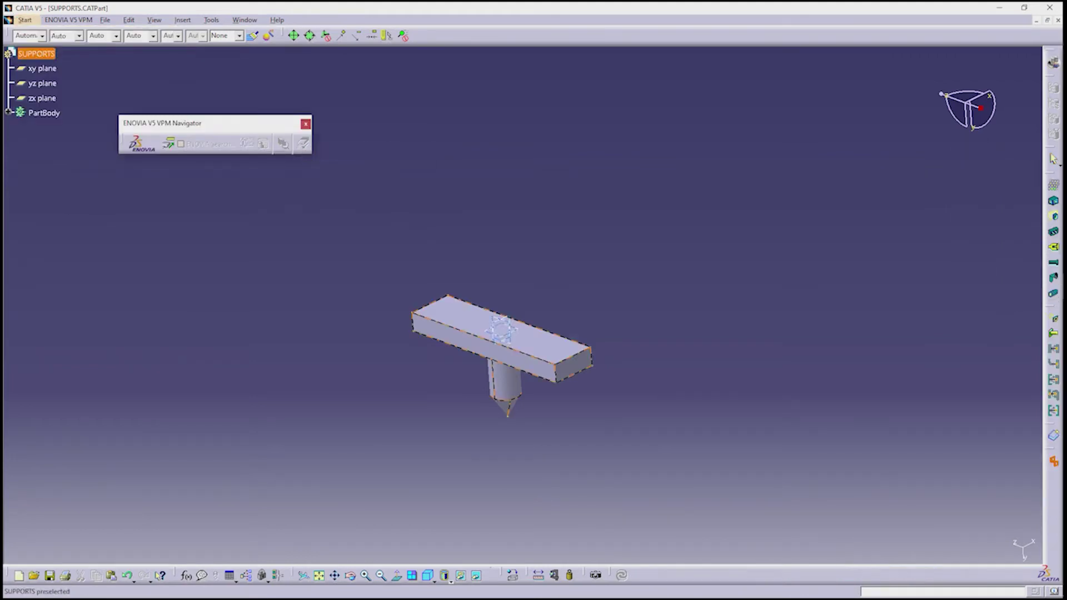
{"action": "left_click", "coordinate": [571, 339]}
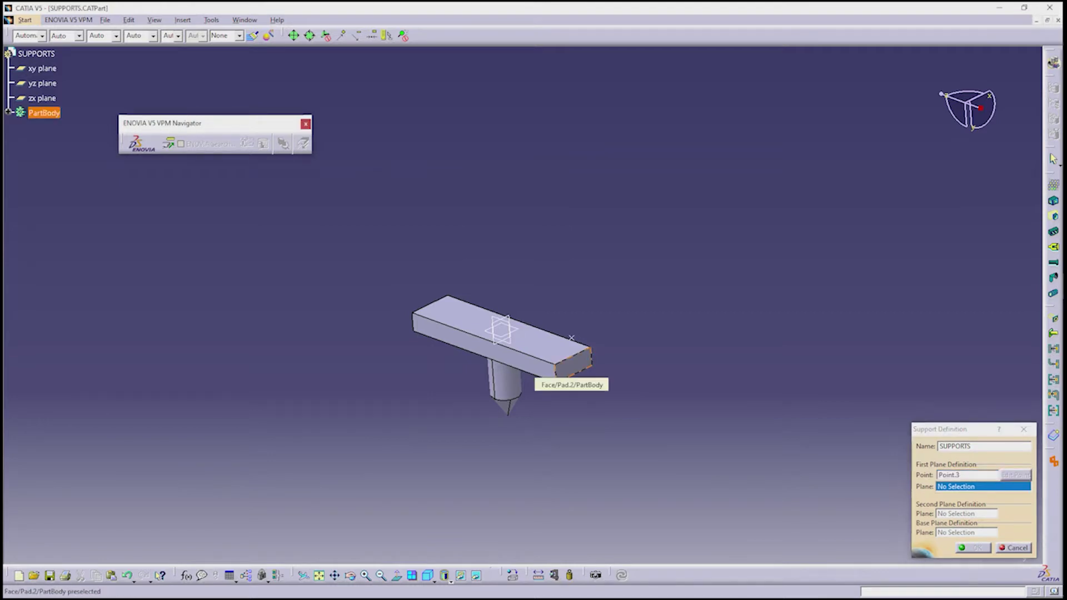
{"action": "left_click", "coordinate": [573, 367]}
{"action": "middle_click_drag", "start_coordinate": [578, 328], "coordinate": [605, 304]}
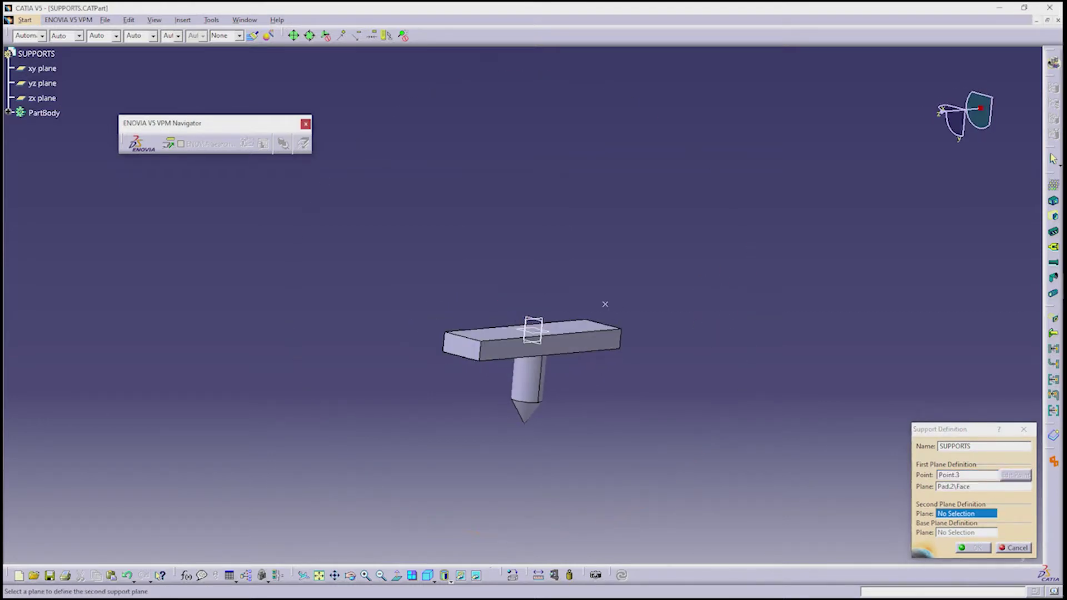
{"action": "left_click", "coordinate": [606, 304]}
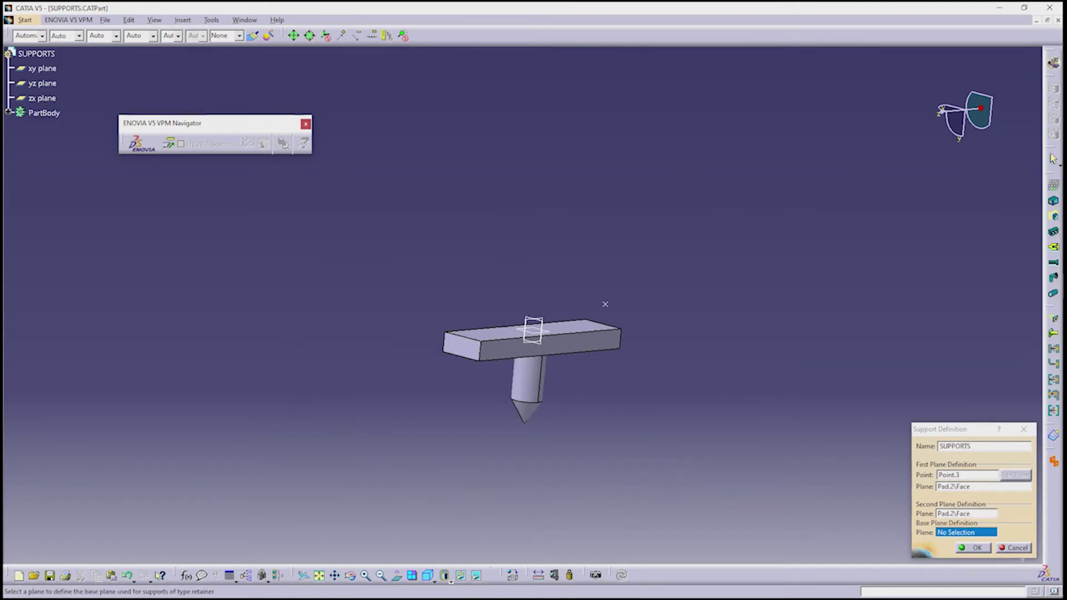
{"action": "left_click", "coordinate": [604, 304]}
{"action": "middle_click_drag", "start_coordinate": [603, 303], "coordinate": [610, 290]}
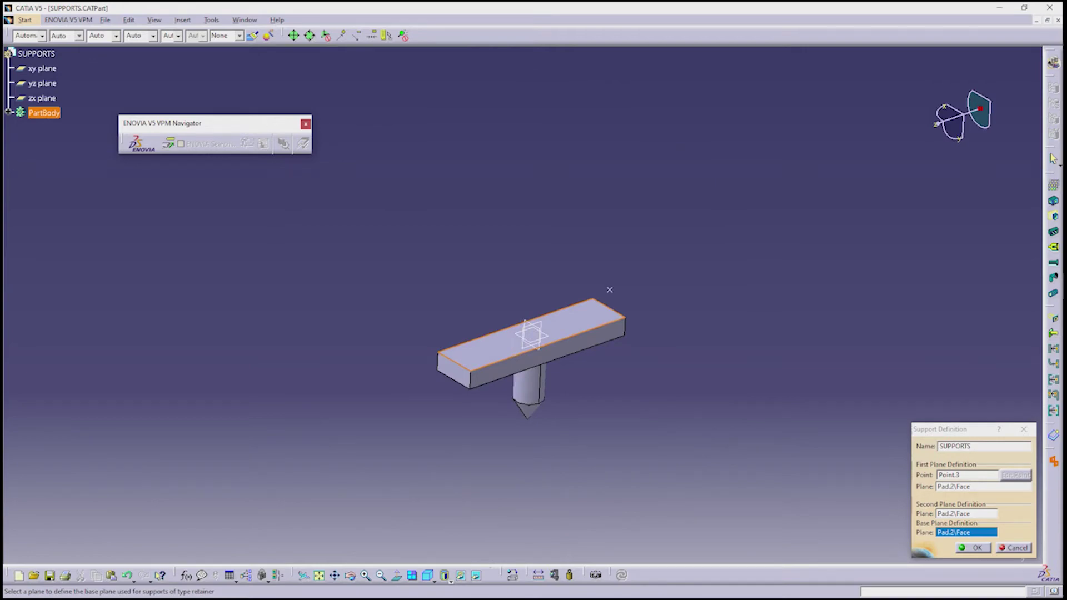
{"action": "key", "text": "Return"}
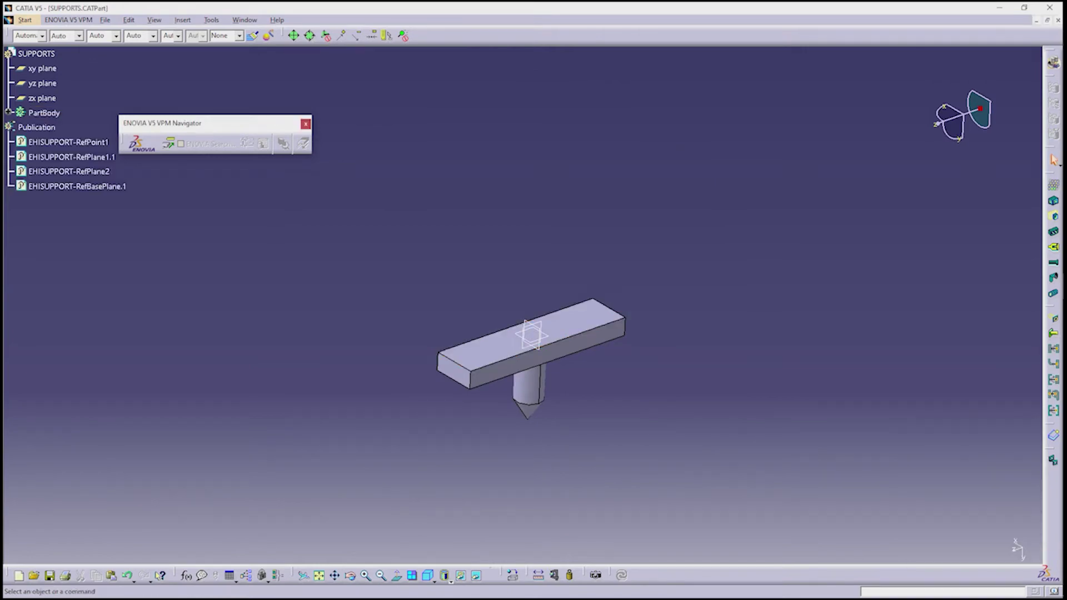
- Save the part as SUPPORTS in CATPart format in the 3d Harness folder
{"action": "scroll", "coordinate": [531, 356], "scroll_direction": "down", "scroll_amount": 2}
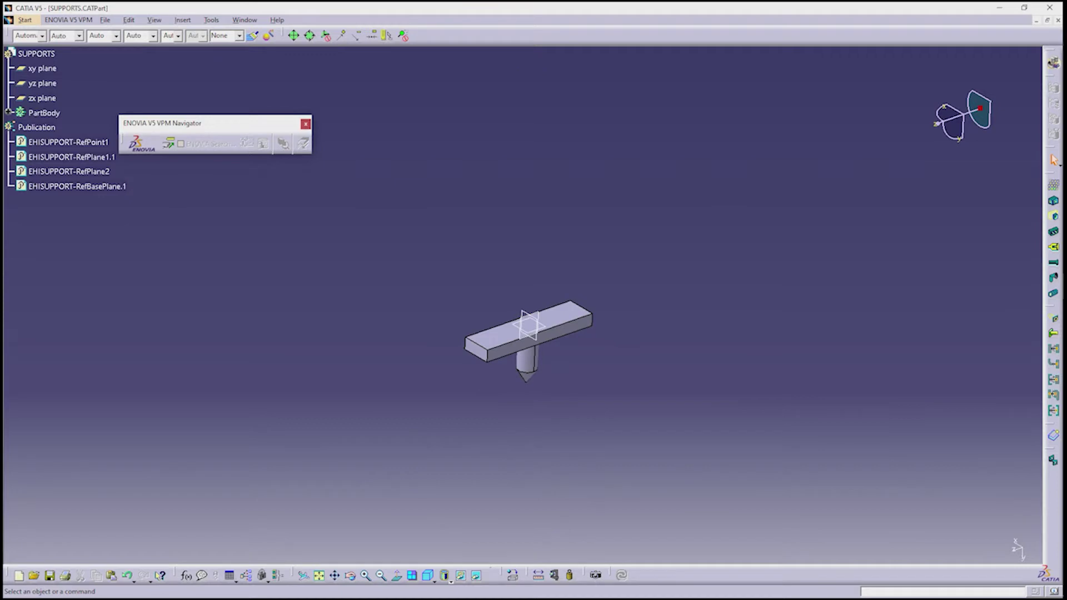
{"action": "left_click", "coordinate": [36, 53]}
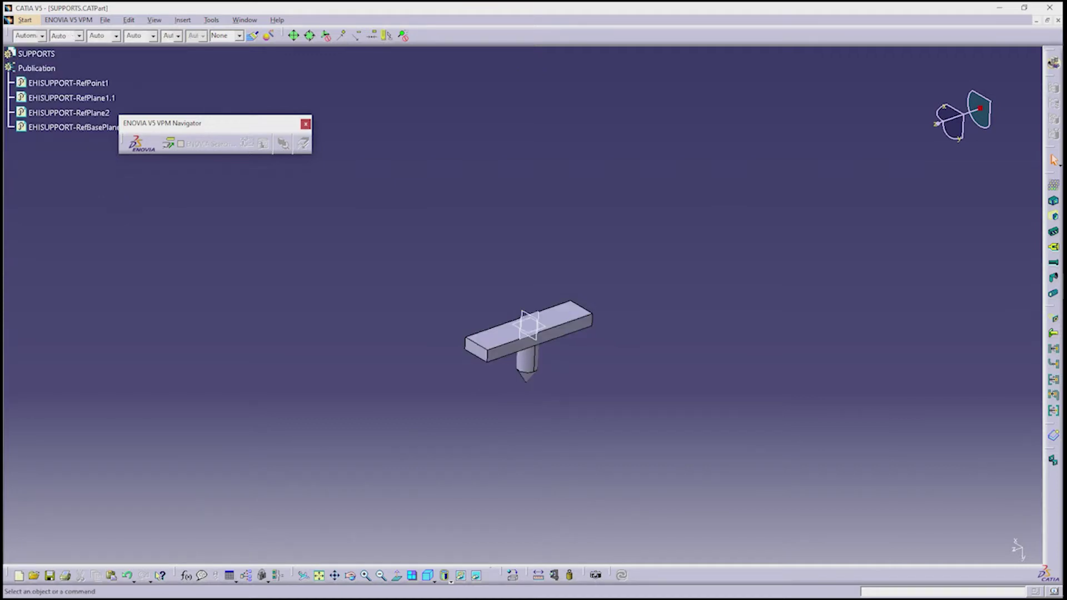
{"action": "key", "text": "ctrl+s"}
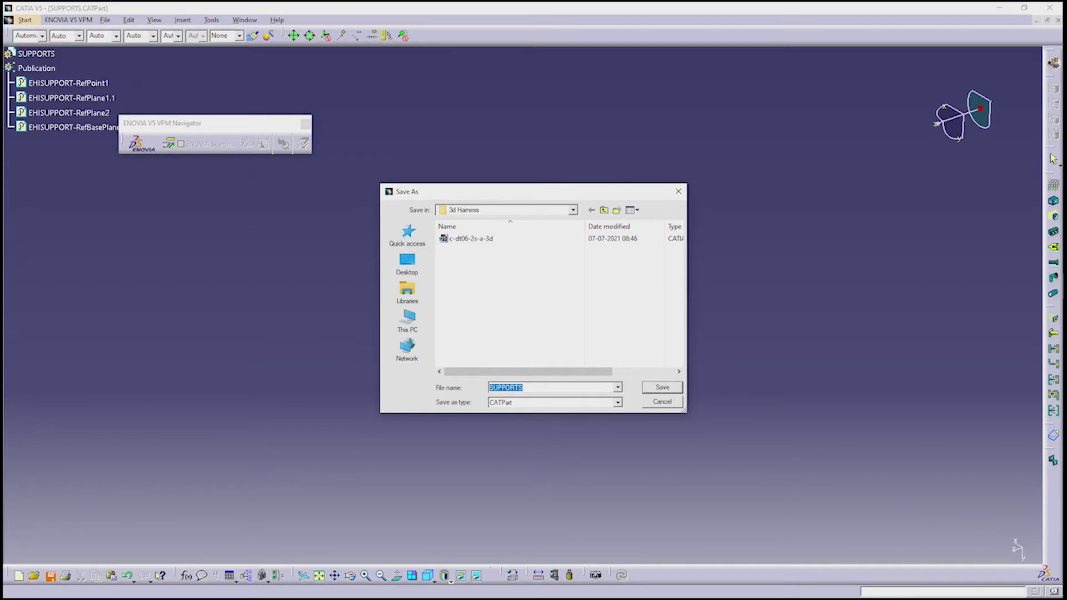
{"action": "key", "text": "Return"}
- Copy the SUPPORTS part and paste it into CAR DOOR HARNESS ASSY within DOOR ASSY
{"action": "right_click", "coordinate": [36, 53]}
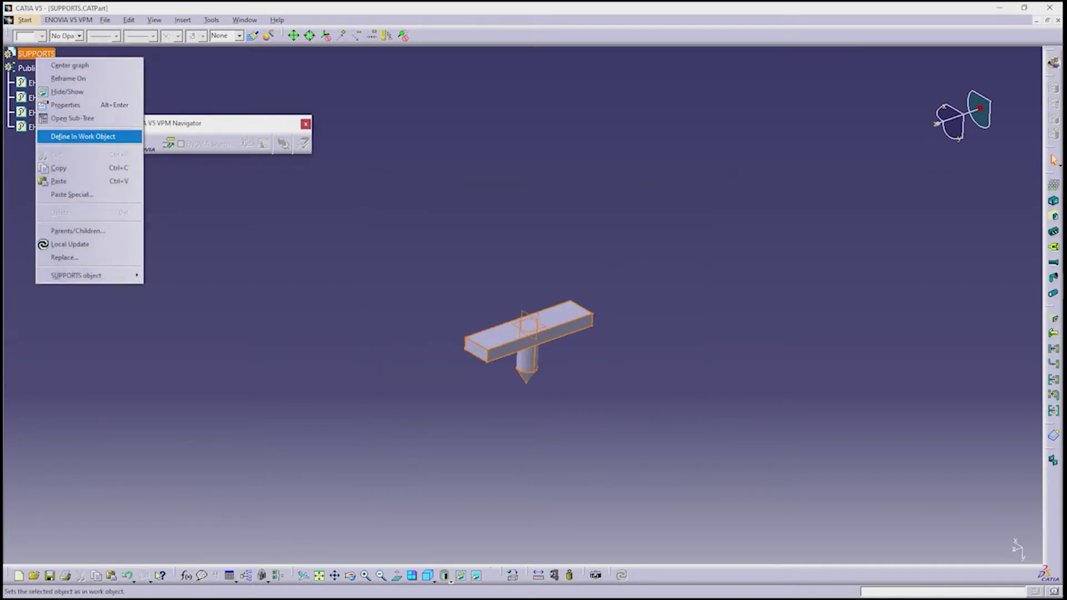
{"action": "left_click", "coordinate": [58, 168]}
{"action": "left_click", "coordinate": [245, 19]}
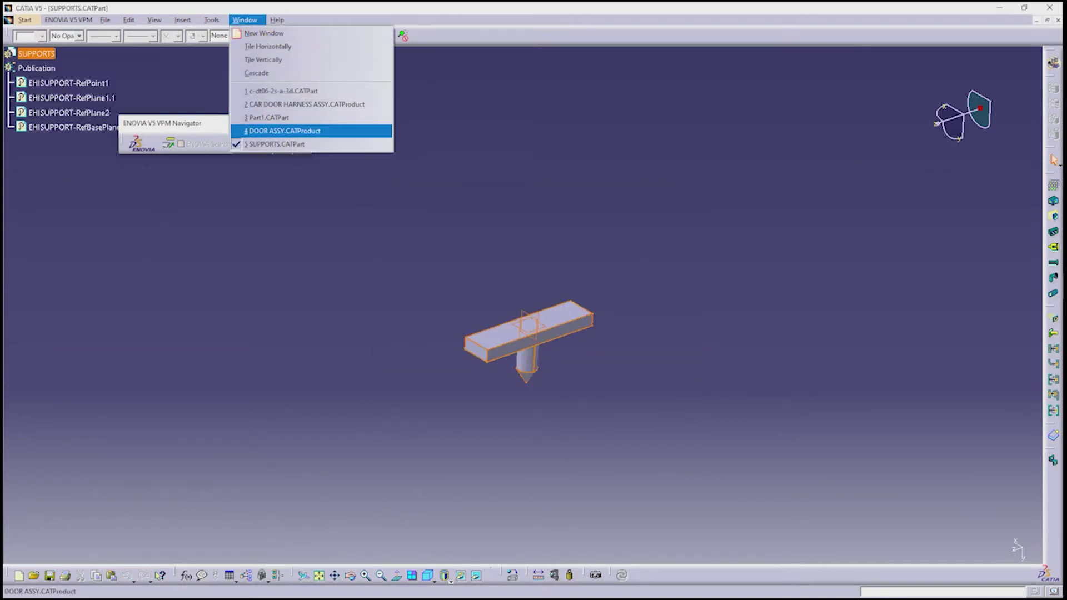
{"action": "left_click", "coordinate": [283, 131]}
{"action": "left_click", "coordinate": [84, 229]}
{"action": "right_click", "coordinate": [52, 229]}
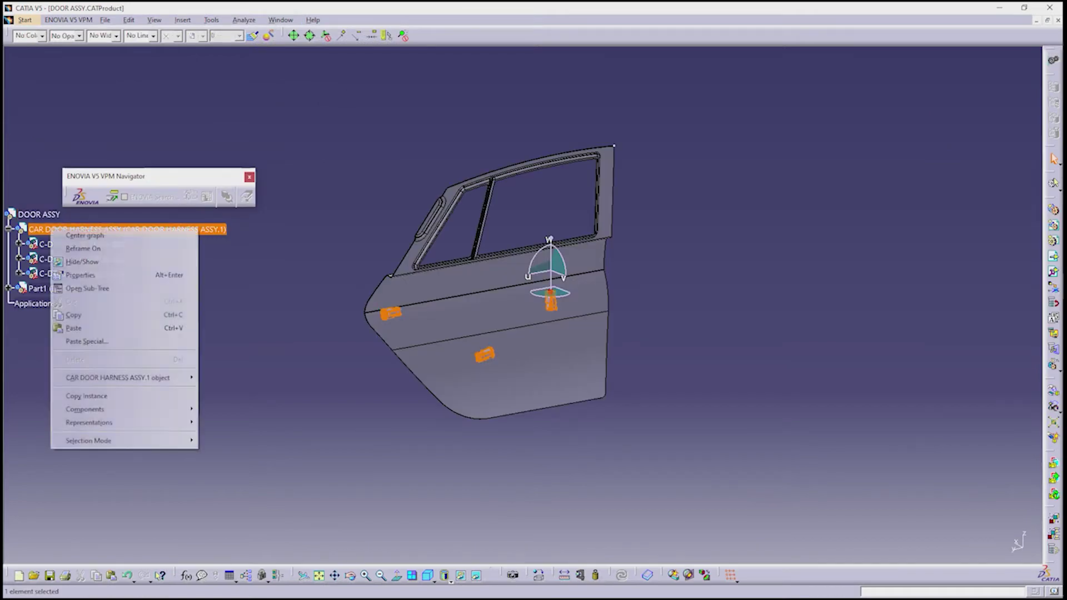
{"action": "left_click", "coordinate": [73, 328]}
- Move the pasted support roughly onto the door's inner panel, between the front-edge and middle connectors
{"action": "middle_click_drag", "start_coordinate": [522, 334], "coordinate": [522, 303]}
{"action": "middle_click_drag", "start_coordinate": [522, 311], "coordinate": [522, 261]}
{"action": "left_click", "coordinate": [81, 288]}
{"action": "left_click_drag", "start_coordinate": [699, 425], "coordinate": [382, 433]}
{"action": "middle_click_drag", "start_coordinate": [381, 434], "coordinate": [478, 489]}
{"action": "left_click_drag", "start_coordinate": [428, 478], "coordinate": [382, 319]}
{"action": "middle_click_drag", "start_coordinate": [381, 320], "coordinate": [445, 361]}
{"action": "left_click_drag", "start_coordinate": [476, 373], "coordinate": [420, 356]}
{"action": "middle_click_drag", "start_coordinate": [420, 356], "coordinate": [419, 320]}
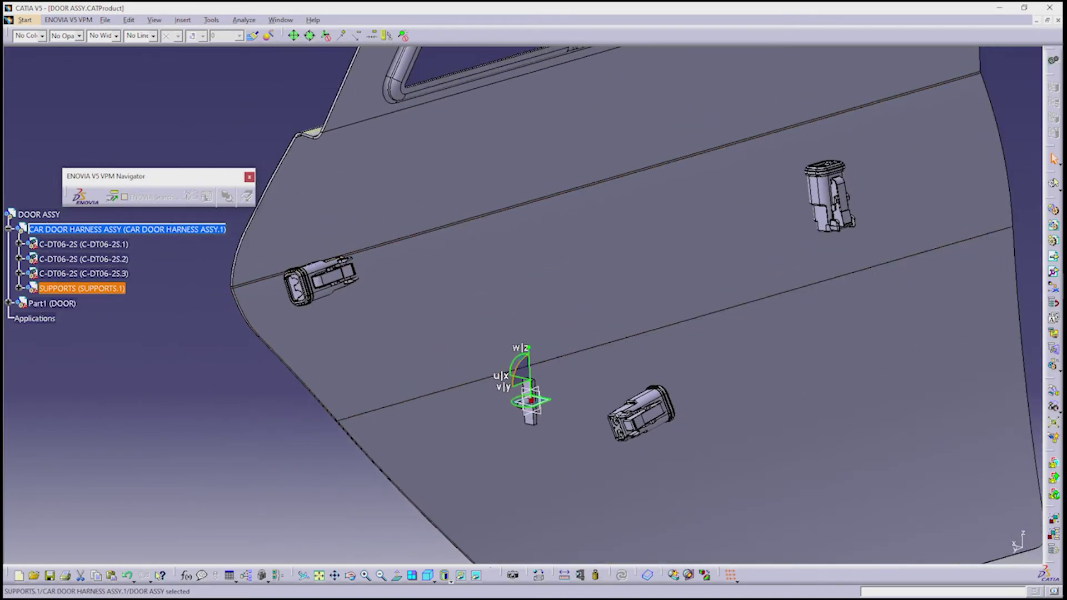
- Rotate and shift the support so it sits against the panel beside the front-edge connector, above the lower crease line
{"action": "left_click_drag", "start_coordinate": [520, 361], "coordinate": [448, 389]}
{"action": "middle_click_drag", "start_coordinate": [429, 357], "coordinate": [556, 367]}
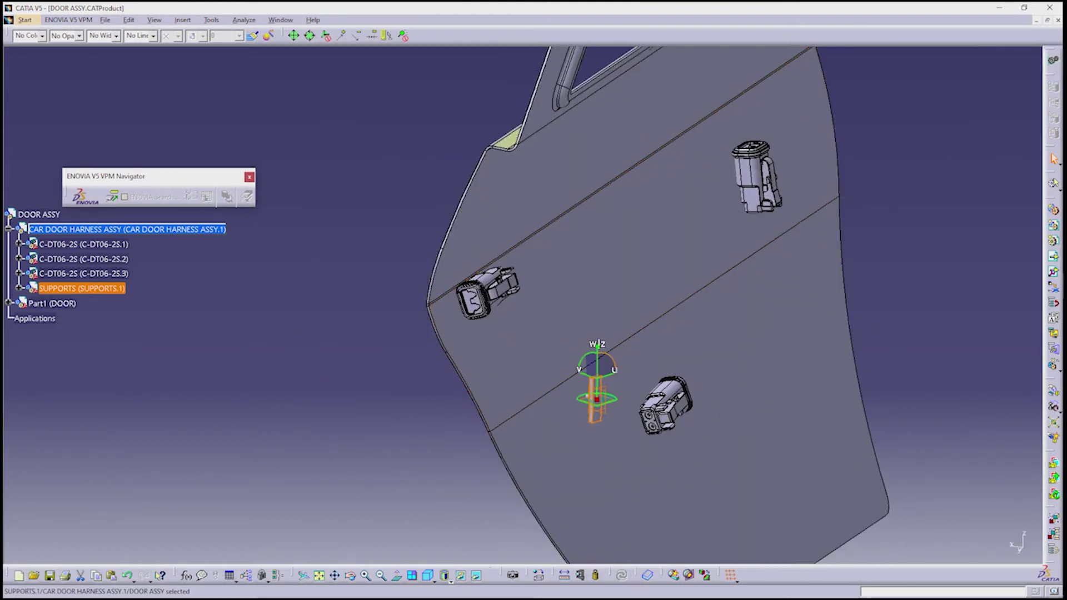
{"action": "left_click_drag", "start_coordinate": [596, 398], "coordinate": [562, 356]}
{"action": "middle_click_drag", "start_coordinate": [561, 355], "coordinate": [537, 460]}
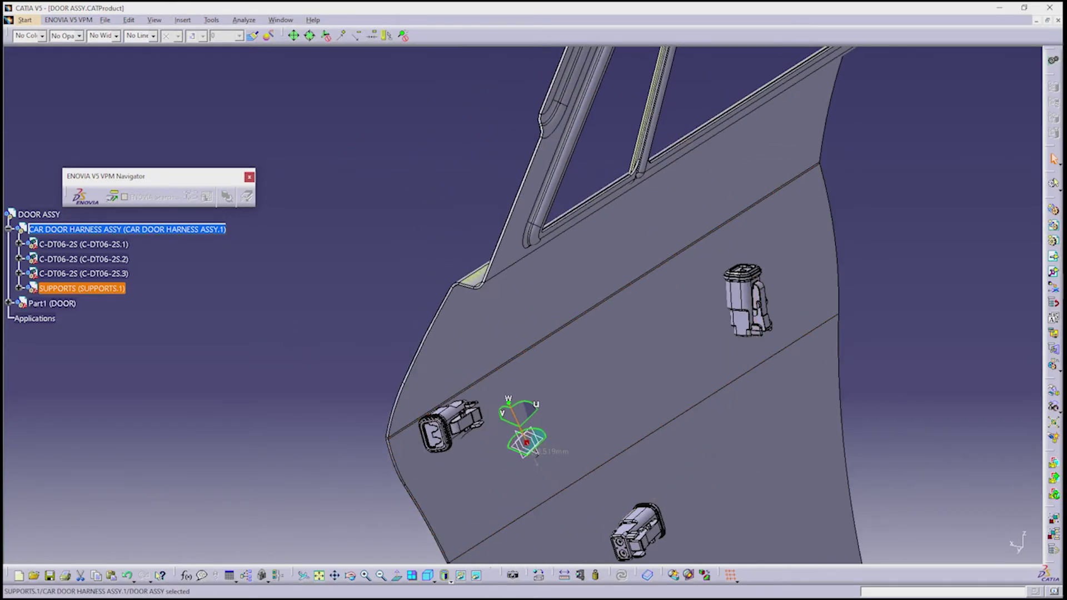
{"action": "left_click_drag", "start_coordinate": [536, 453], "coordinate": [547, 467]}
{"action": "middle_click_drag", "start_coordinate": [547, 467], "coordinate": [444, 311]}
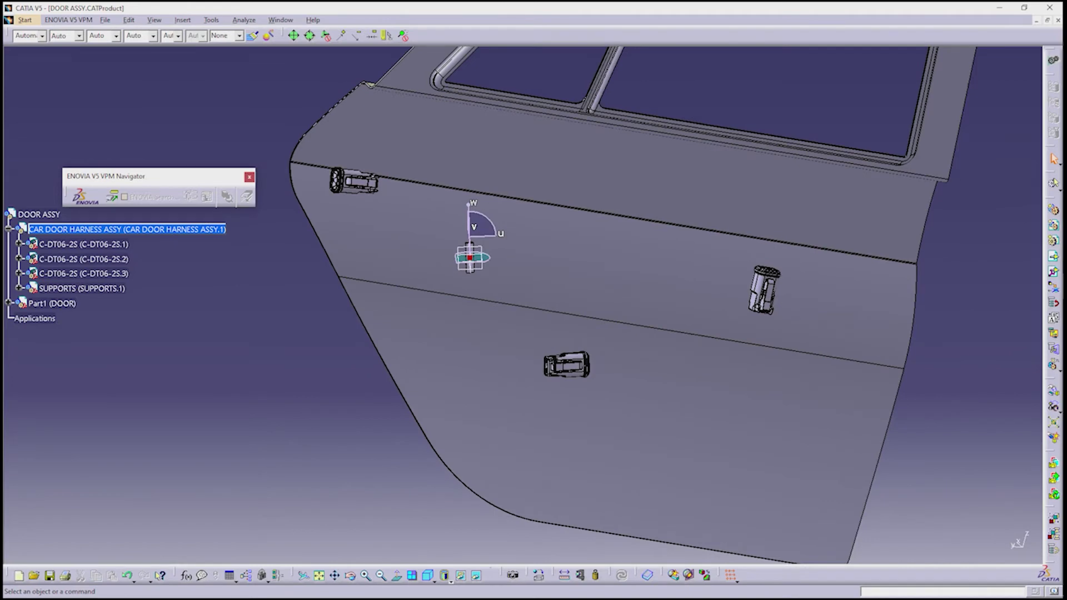
- Copy the positioned support and paste a second instance into CAR DOOR HARNESS ASSY
{"action": "right_click", "coordinate": [92, 288]}
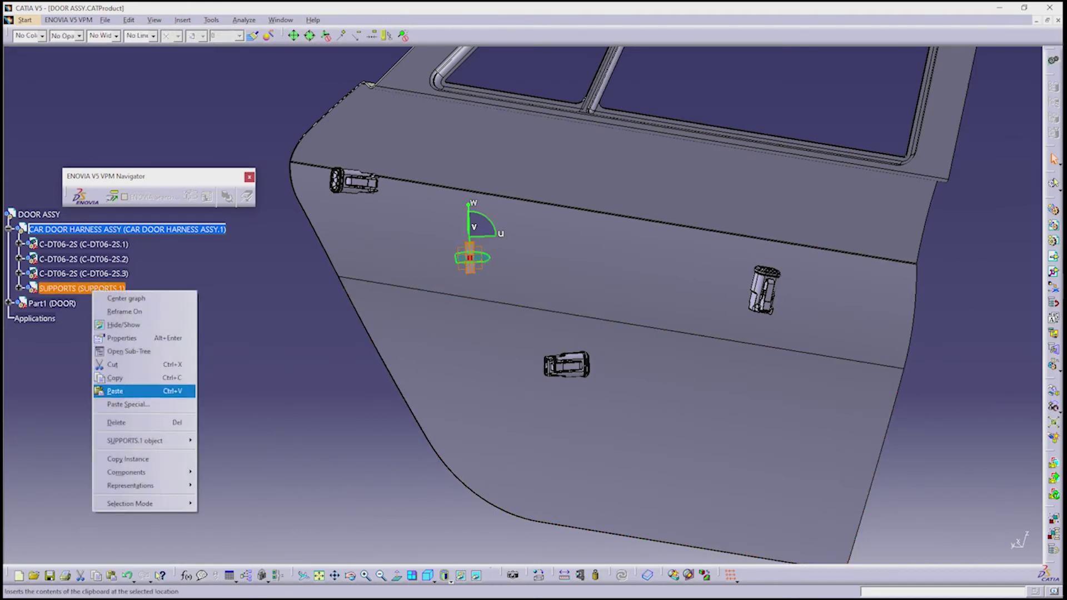
{"action": "left_click", "coordinate": [115, 391]}
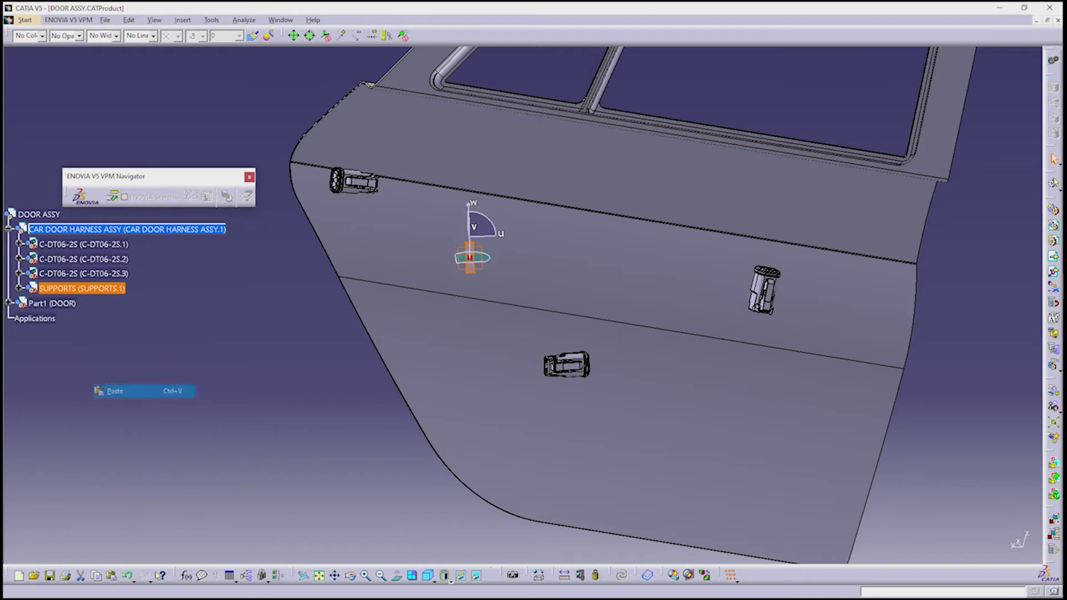
{"action": "left_click", "coordinate": [614, 331]}
{"action": "right_click", "coordinate": [103, 290]}
{"action": "left_click", "coordinate": [128, 229]}
{"action": "right_click", "coordinate": [198, 229]}
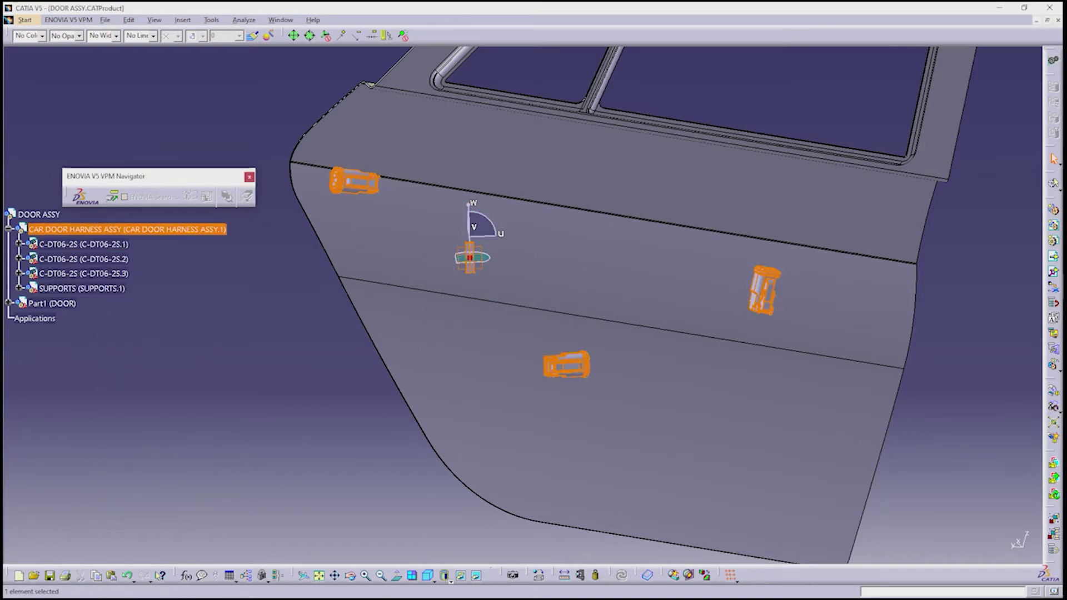
{"action": "left_click", "coordinate": [223, 327]}
- Move the second support below the first one, just under the door's lower crease line
{"action": "middle_click_drag", "start_coordinate": [556, 311], "coordinate": [503, 311]}
{"action": "left_click_drag", "start_coordinate": [548, 319], "coordinate": [535, 445]}
{"action": "middle_click_drag", "start_coordinate": [534, 444], "coordinate": [539, 334]}
{"action": "left_click_drag", "start_coordinate": [538, 348], "coordinate": [538, 381]}
{"action": "middle_click_drag", "start_coordinate": [539, 381], "coordinate": [501, 326]}
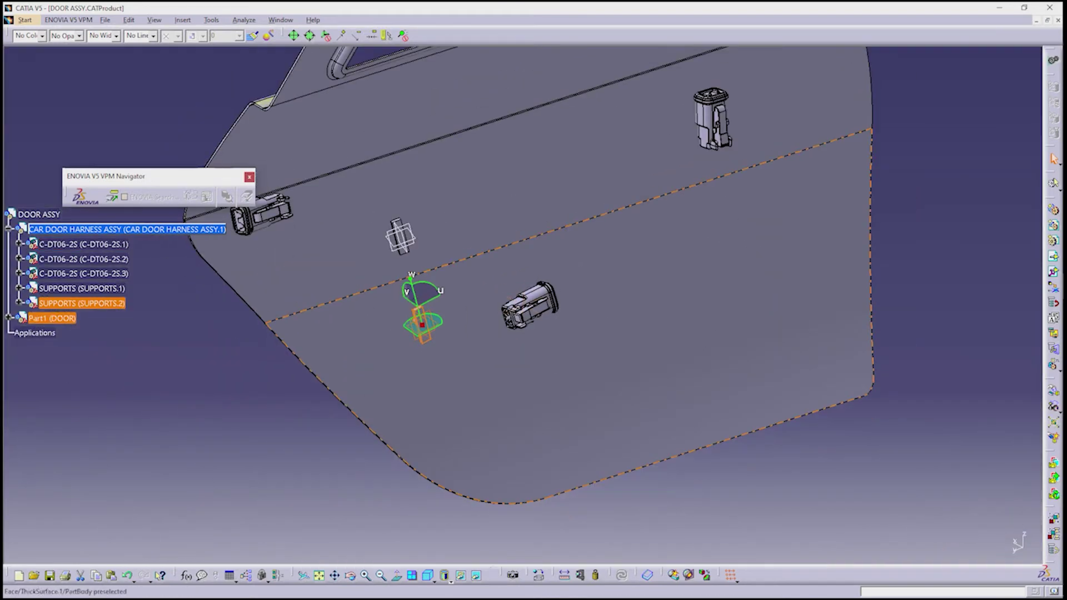
- Copy the second support into CAR DOOR HARNESS ASSY, then move and rotate the copy near the door's lower front corner
{"action": "right_click", "coordinate": [84, 303]}
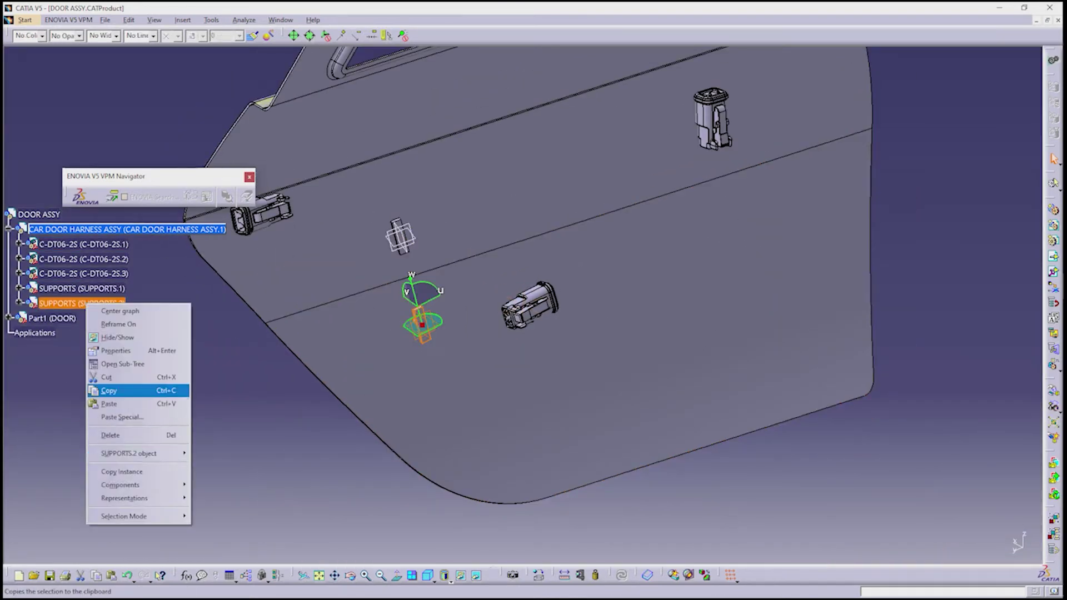
{"action": "left_click", "coordinate": [109, 390]}
{"action": "right_click", "coordinate": [102, 229]}
{"action": "left_click", "coordinate": [128, 329]}
{"action": "left_click_drag", "start_coordinate": [447, 356], "coordinate": [488, 352]}
{"action": "left_click_drag", "start_coordinate": [437, 378], "coordinate": [477, 392]}
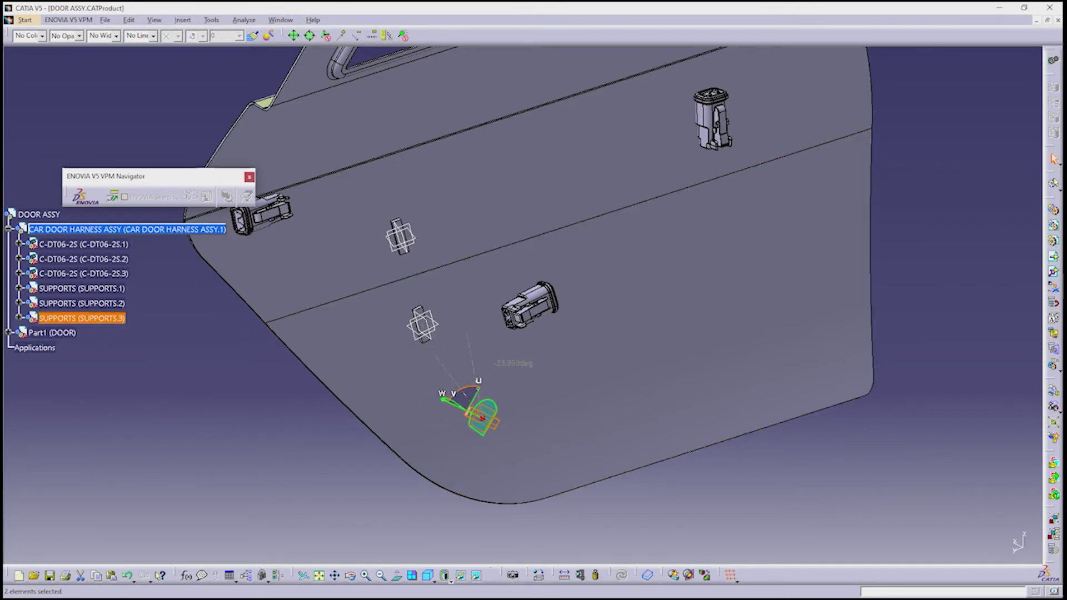
- Paste copies of the third support into CAR DOOR HARNESS ASSY and move them toward the door's lower rear area
{"action": "right_click", "coordinate": [97, 318]}
{"action": "left_click", "coordinate": [66, 229]}
{"action": "right_click", "coordinate": [86, 229]}
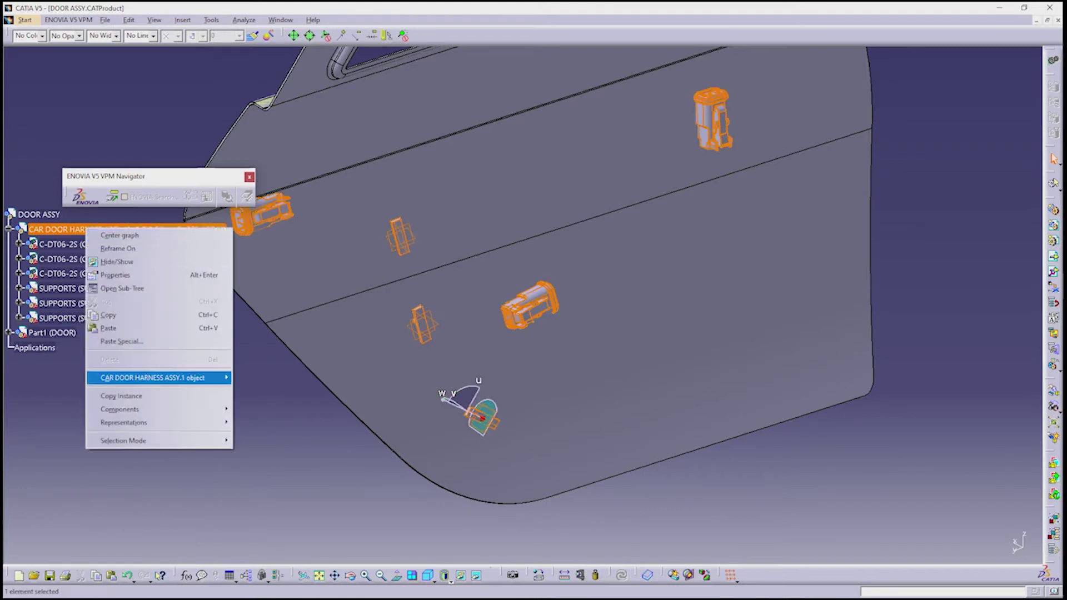
{"action": "left_click", "coordinate": [109, 328]}
{"action": "left_click_drag", "start_coordinate": [443, 398], "coordinate": [649, 396]}
- Paste further copies of the lower rear support and move them up to just below the upright connector
{"action": "right_click", "coordinate": [100, 347]}
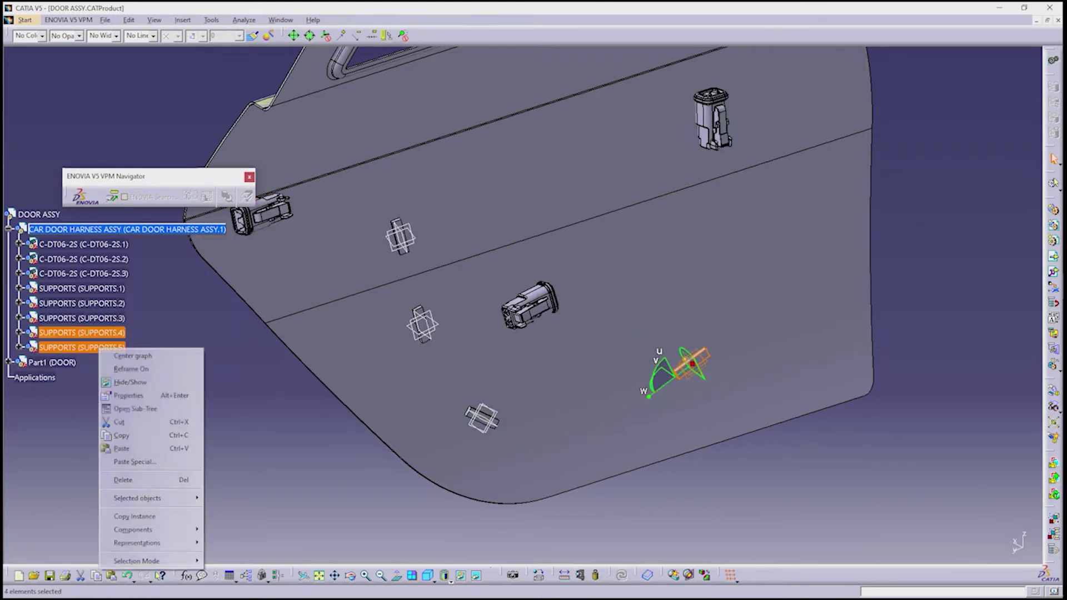
{"action": "left_click", "coordinate": [111, 447]}
{"action": "key", "text": "ctrl+v"}
{"action": "left_click_drag", "start_coordinate": [649, 396], "coordinate": [747, 281]}
{"action": "middle_click_drag", "start_coordinate": [747, 280], "coordinate": [622, 258]}
- Pull the SUPPORTS.9 copy about 50 mm toward the door so it meets the panel below the upright connector
{"action": "left_click", "coordinate": [599, 260]}
{"action": "left_click_drag", "start_coordinate": [599, 260], "coordinate": [506, 255]}
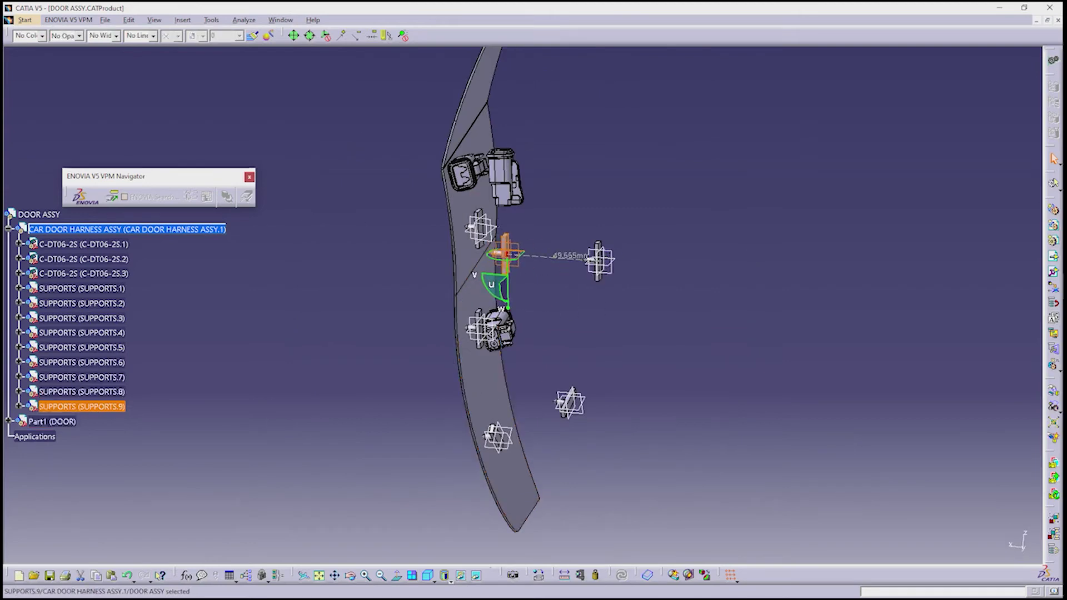
{"action": "left_click", "coordinate": [599, 260]}
{"action": "left_click_drag", "start_coordinate": [599, 261], "coordinate": [500, 248]}
{"action": "middle_click_drag", "start_coordinate": [500, 248], "coordinate": [544, 233]}
- Remove the surplus stacked support instances SUPPORTS.4, SUPPORTS.6, SUPPORTS.7 and SUPPORTS.8
{"action": "key", "text": "ctrl+z"}
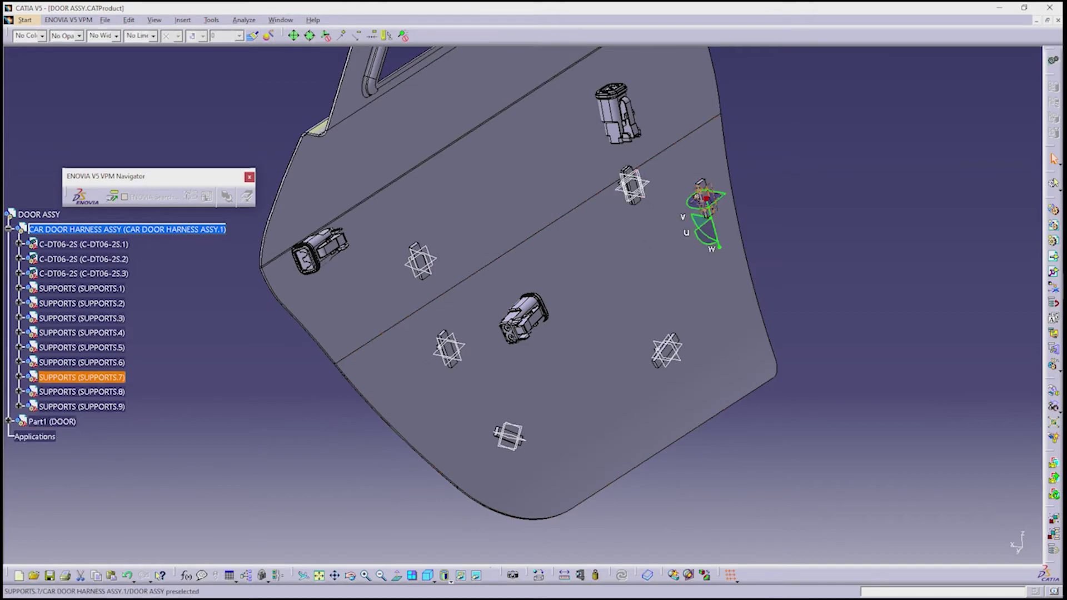
{"action": "key", "text": "ctrl+z"}
{"action": "key", "text": "ctrl+z"}
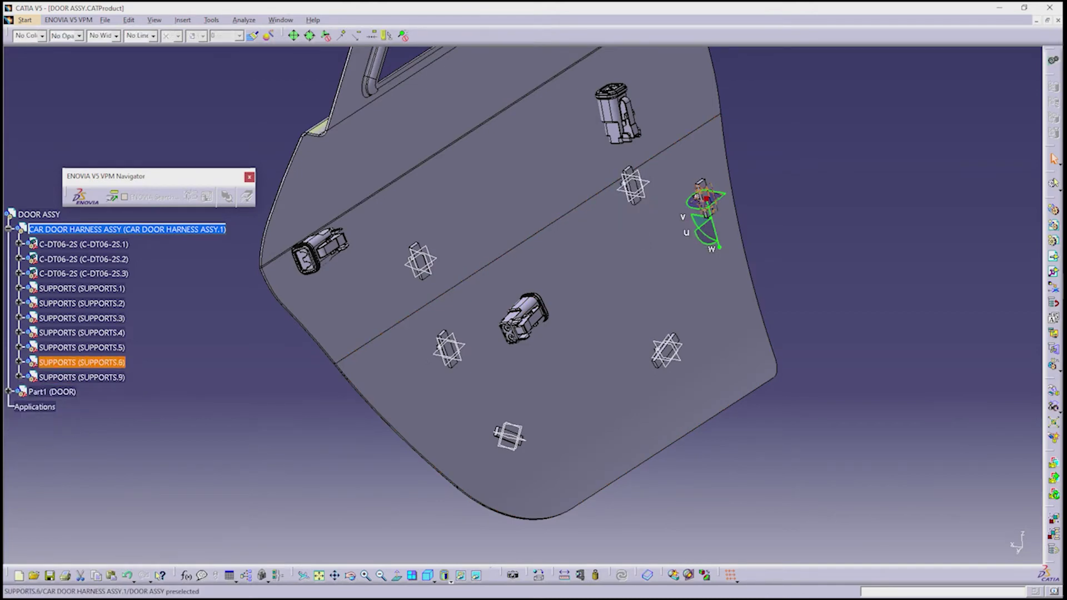
{"action": "middle_click_drag", "start_coordinate": [528, 300], "coordinate": [550, 323]}
{"action": "left_click", "coordinate": [567, 334]}
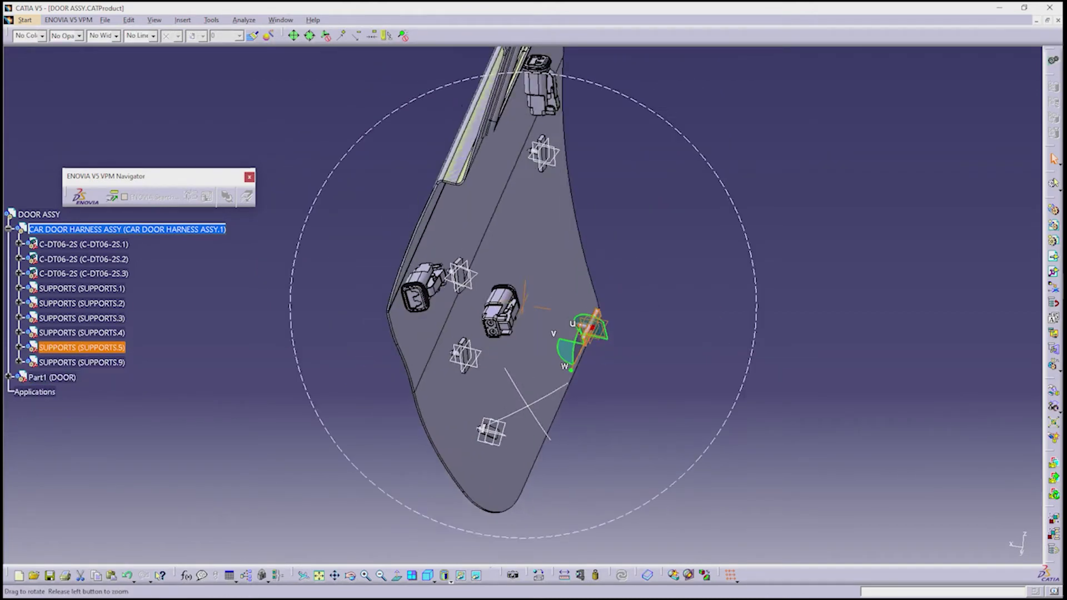
{"action": "key", "text": "ctrl+z"}
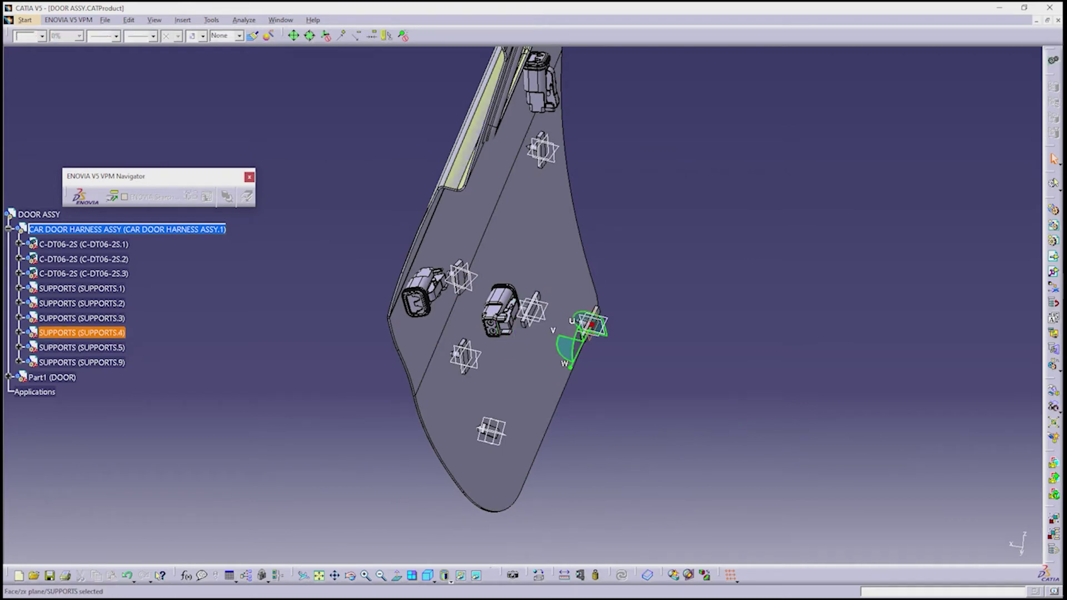
- Move the remaining lower rear support, SUPPORTS.5, inward onto the door panel's surface
{"action": "middle_click_drag", "start_coordinate": [567, 334], "coordinate": [534, 361]}
{"action": "left_click", "coordinate": [489, 420]}
{"action": "left_click_drag", "start_coordinate": [472, 436], "coordinate": [425, 458]}
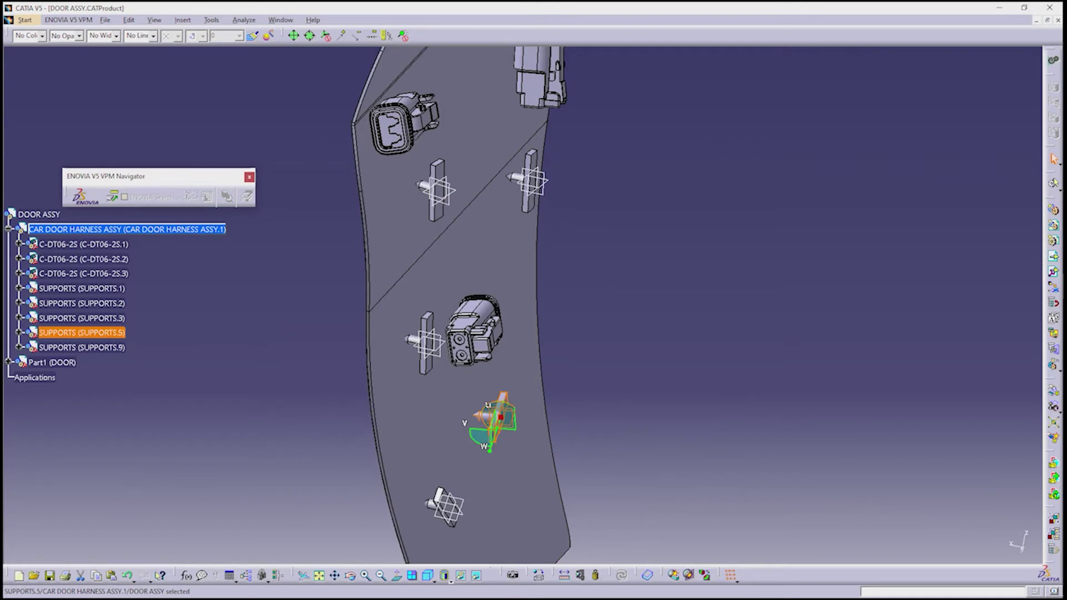
{"action": "left_click_drag", "start_coordinate": [426, 458], "coordinate": [428, 461]}
{"action": "middle_click_drag", "start_coordinate": [428, 461], "coordinate": [464, 311]}
- Hide the xy, yz and zx planes of the SUPPORTS part and collapse the harness assembly in the specification tree
{"action": "left_click", "coordinate": [19, 318]}
{"action": "left_click", "coordinate": [30, 333]}
{"action": "left_click", "coordinate": [41, 392]}
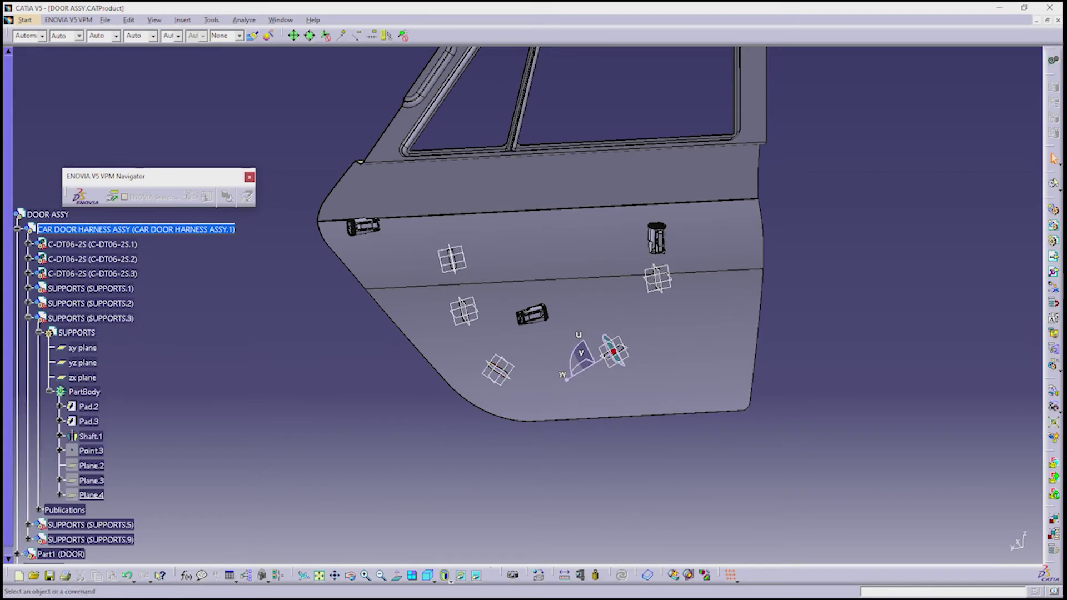
{"action": "left_click", "coordinate": [82, 377]}
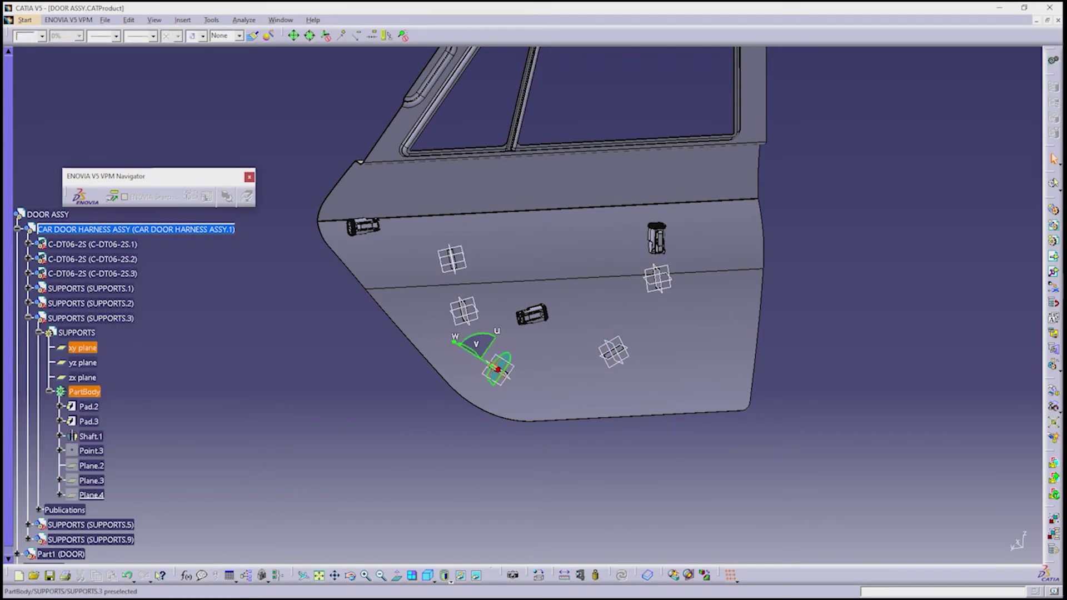
{"action": "right_click", "coordinate": [83, 375]}
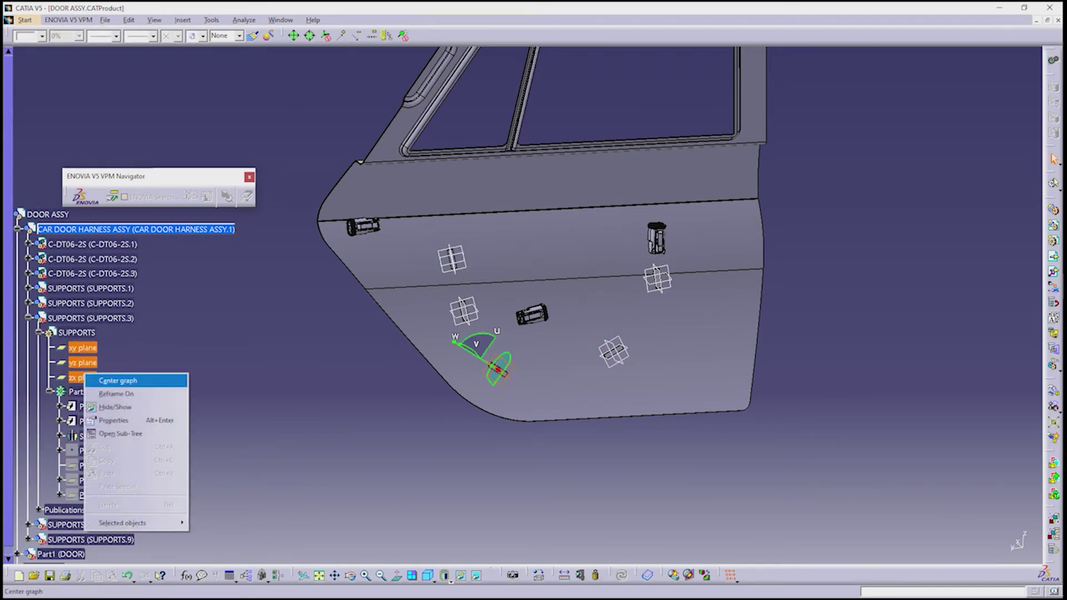
{"action": "left_click", "coordinate": [106, 407]}
{"action": "left_click", "coordinate": [49, 392]}
{"action": "left_click", "coordinate": [30, 332]}
{"action": "left_click", "coordinate": [19, 318]}
{"action": "middle_click_drag", "start_coordinate": [533, 334], "coordinate": [572, 334]}
{"action": "left_click", "coordinate": [9, 229]}
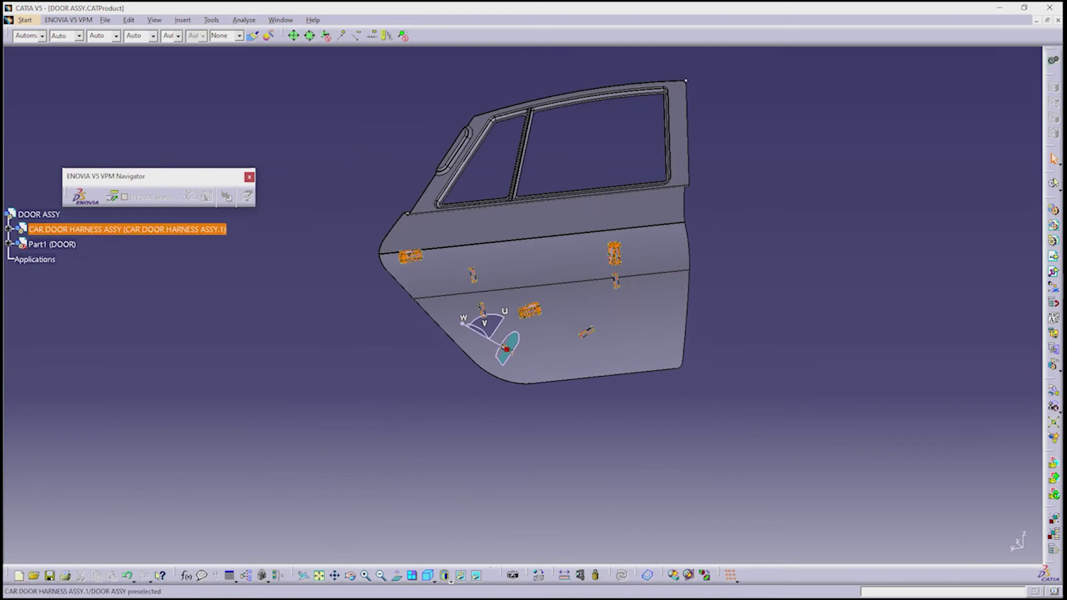
- Open CAR DOOR HARNESS ASSY in its own window
{"action": "right_click", "coordinate": [109, 225]}
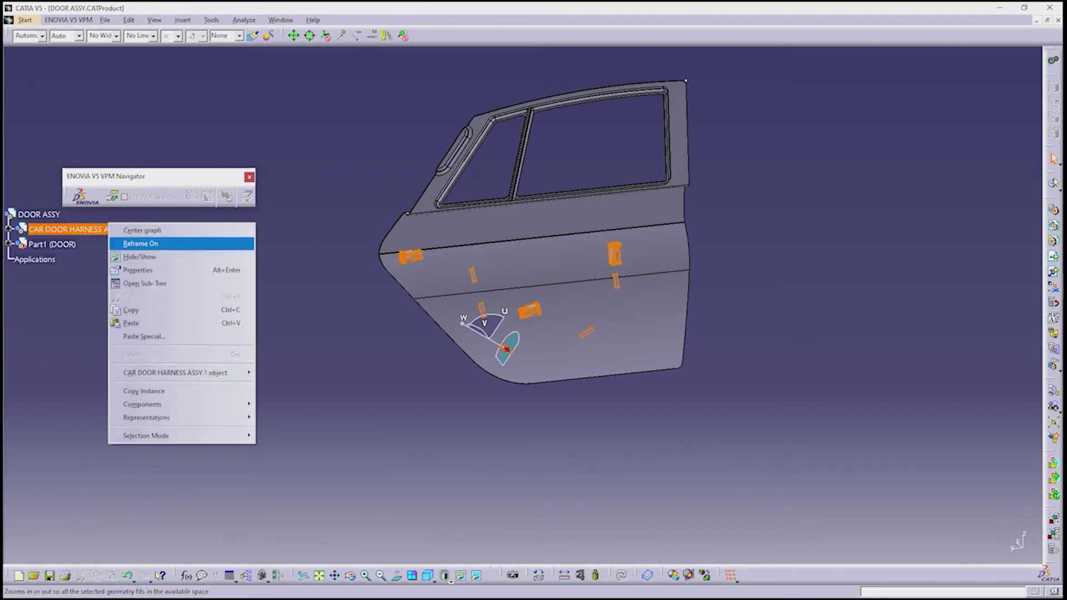
{"action": "mouse_move", "coordinate": [233, 369]}
{"action": "left_click", "coordinate": [317, 369]}
{"action": "key", "text": "Return"}
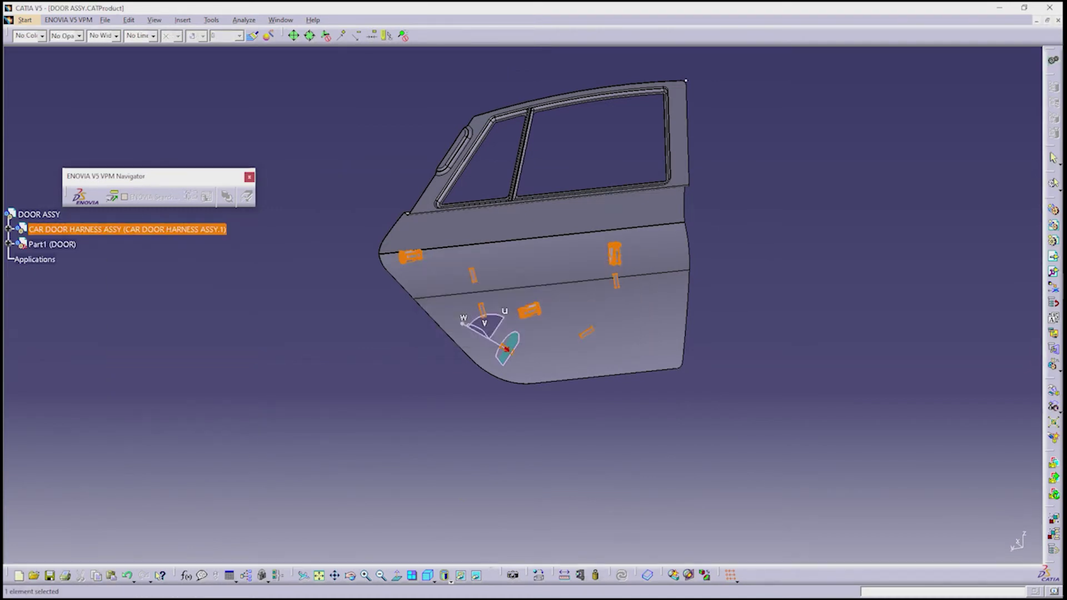
- Switch CAR DOOR HARNESS ASSY to the Electrical Harness Assembly workbench
{"action": "middle_click_drag", "start_coordinate": [533, 311], "coordinate": [567, 328]}
{"action": "left_click", "coordinate": [26, 19]}
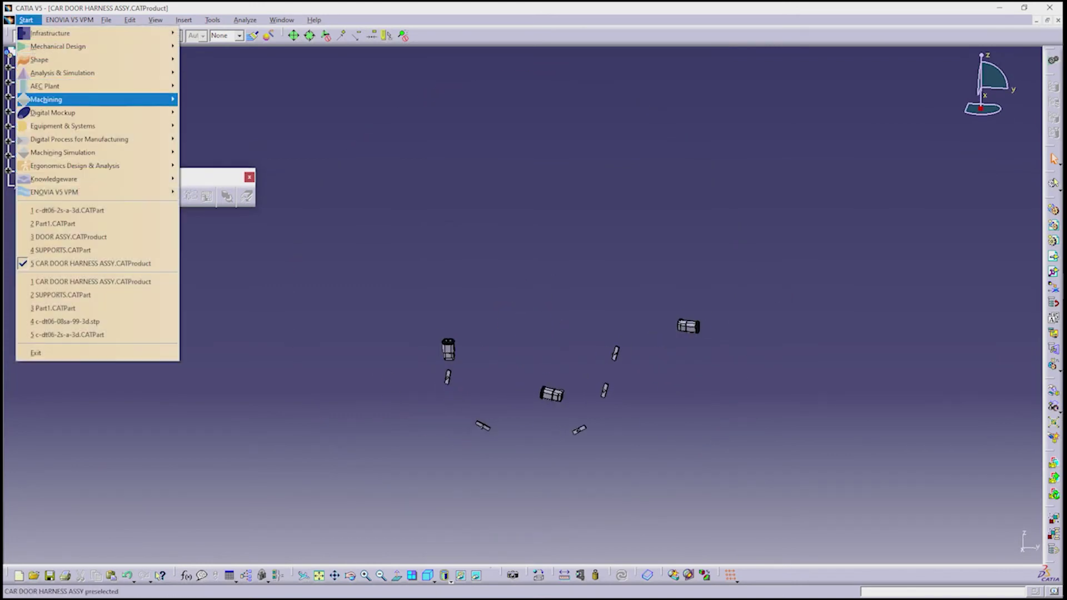
{"action": "mouse_move", "coordinate": [111, 126]}
{"action": "mouse_move", "coordinate": [233, 139]}
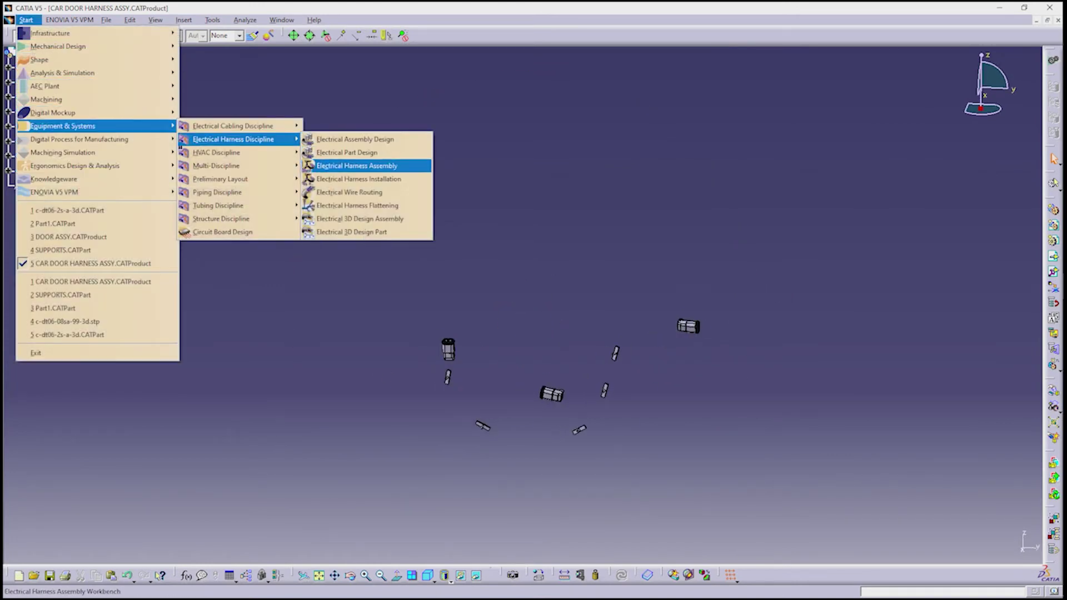
{"action": "left_click", "coordinate": [334, 166]}
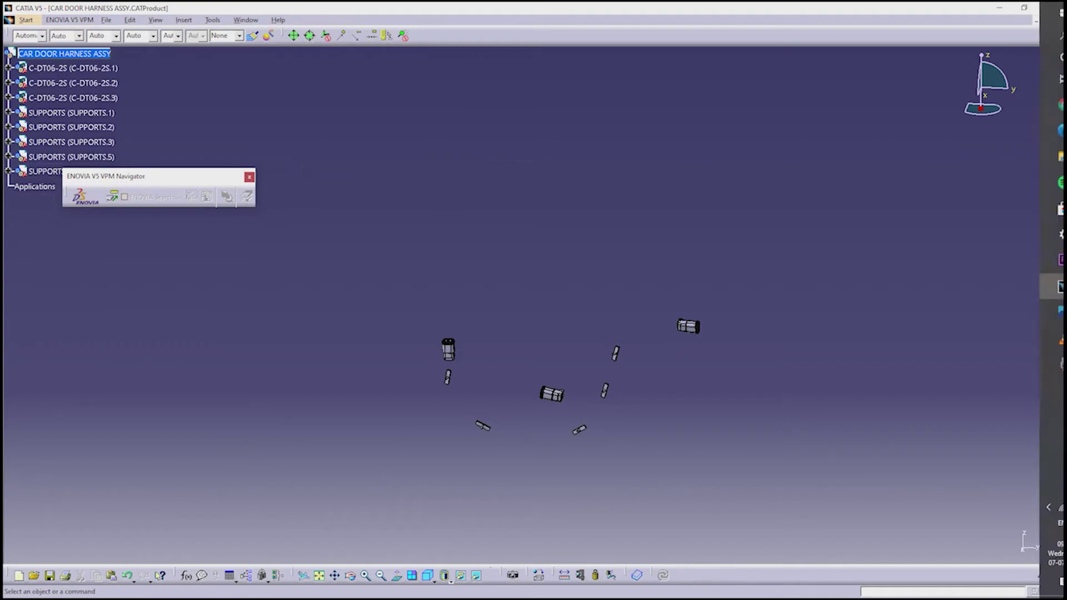
- Undock the Creation and Management tool groups into the workspace and lay them out horizontally
{"action": "left_click_drag", "start_coordinate": [1032, 186], "coordinate": [885, 156]}
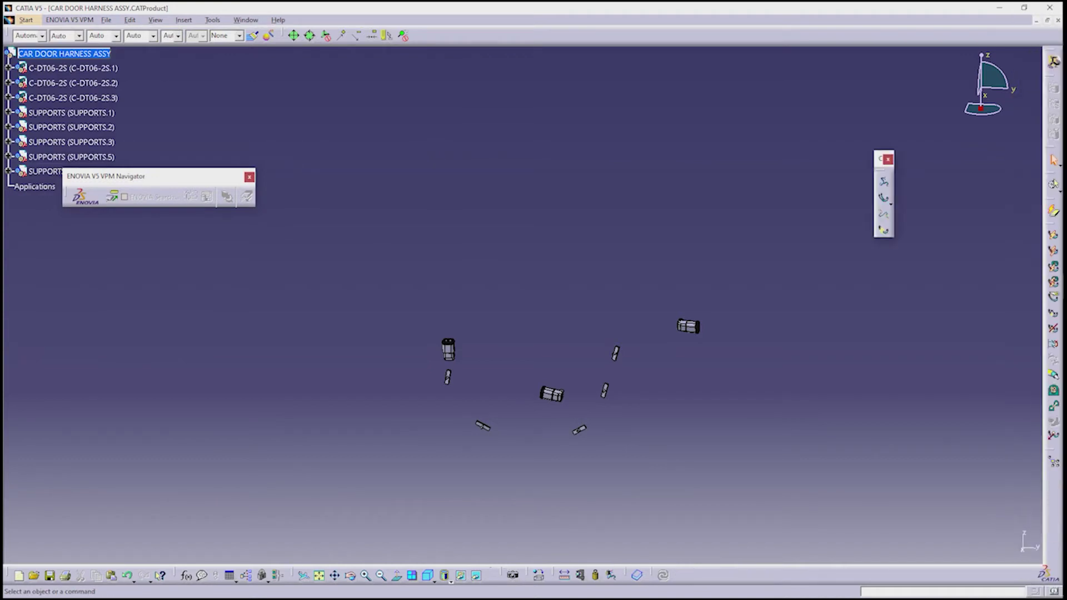
{"action": "left_click_drag", "start_coordinate": [1053, 227], "coordinate": [961, 259]}
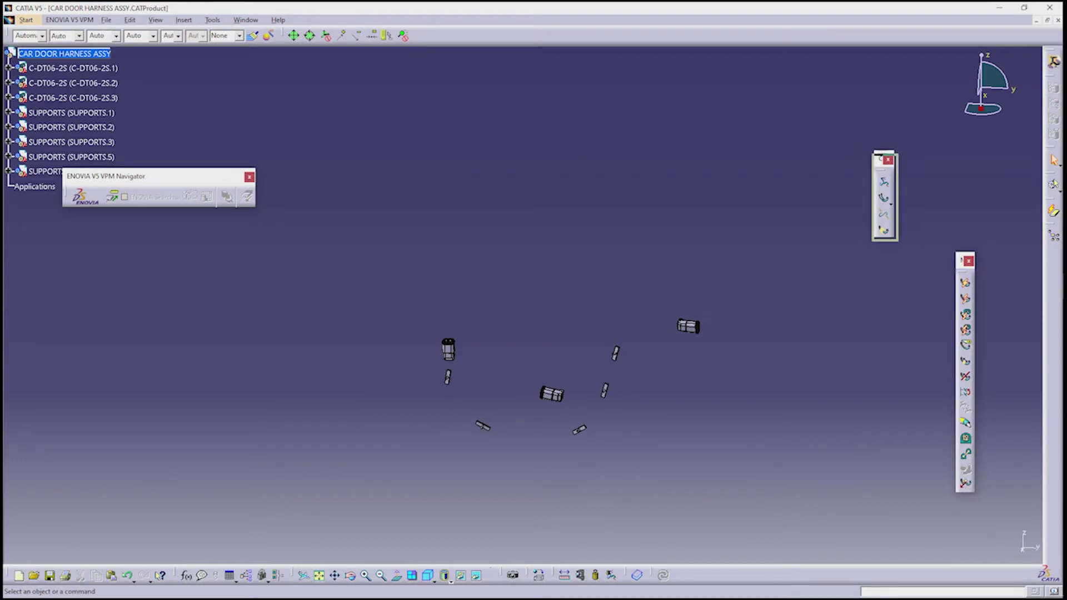
{"action": "key", "text": "shift"}
{"action": "key", "text": "shift"}
{"action": "key", "text": "shift"}
{"action": "key", "text": "shift"}
{"action": "key", "text": "shift"}
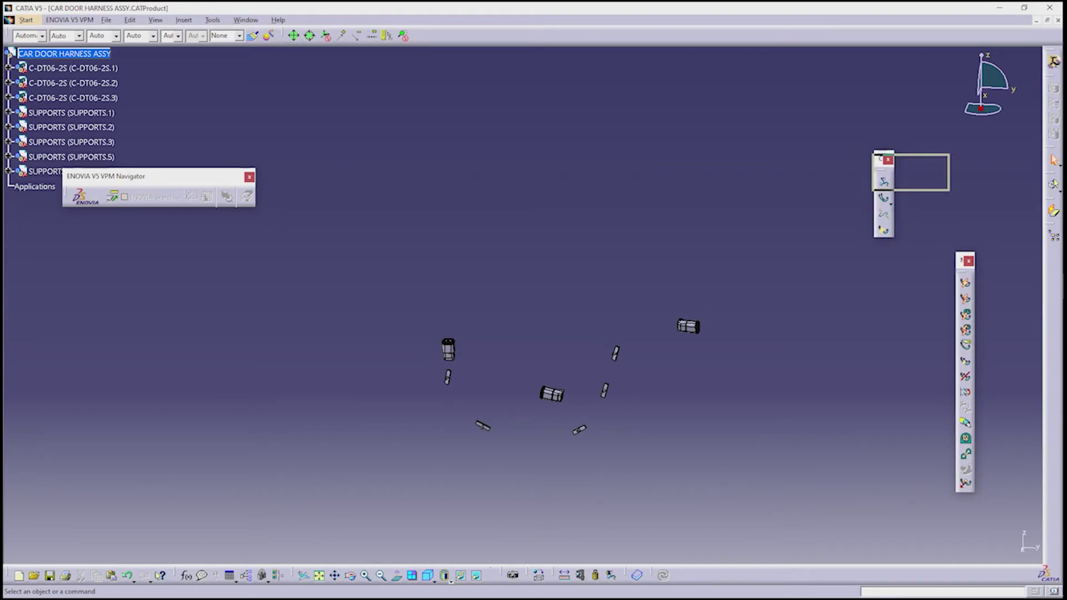
- Define CAR DOOR HARNESS ASSY as a geometrical bundle and move the Management tool group closer to the model
{"action": "key", "text": "Escape"}
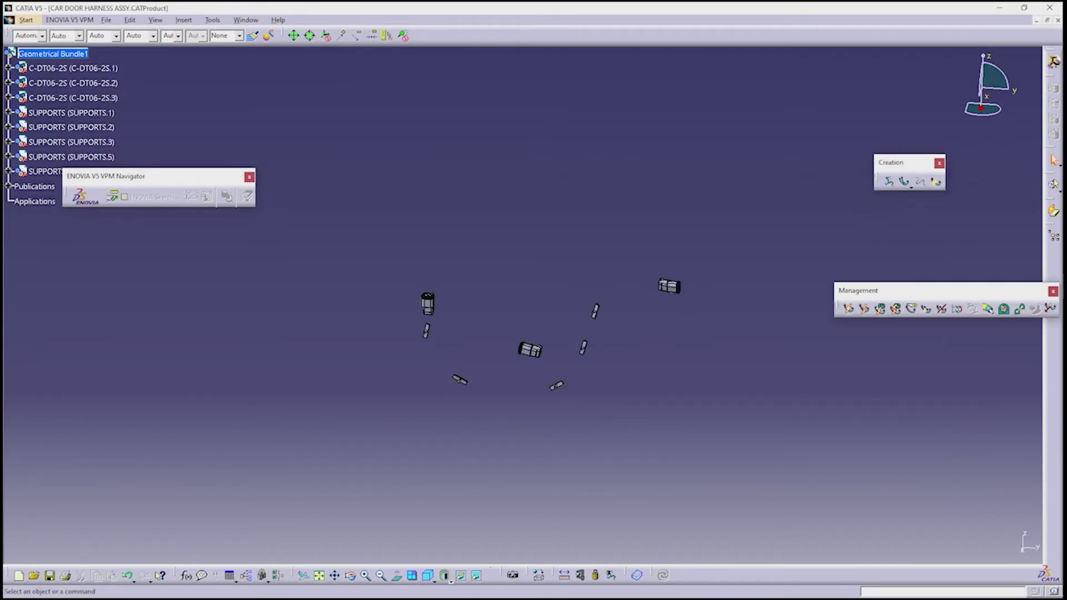
{"action": "key", "text": "alt+w"}
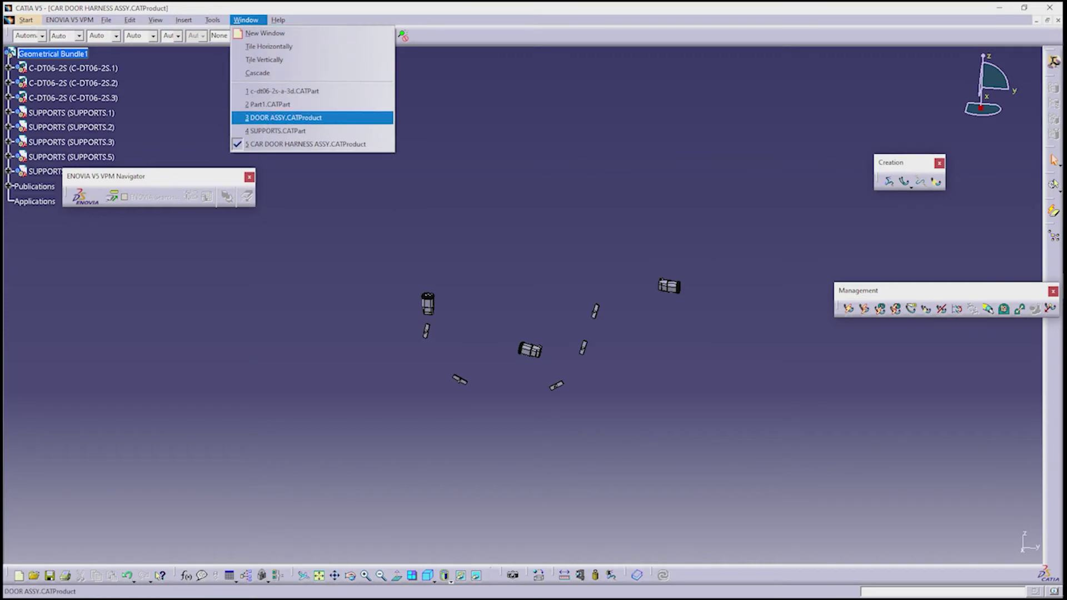
{"action": "key", "text": "Down"}
{"action": "key", "text": "Down"}
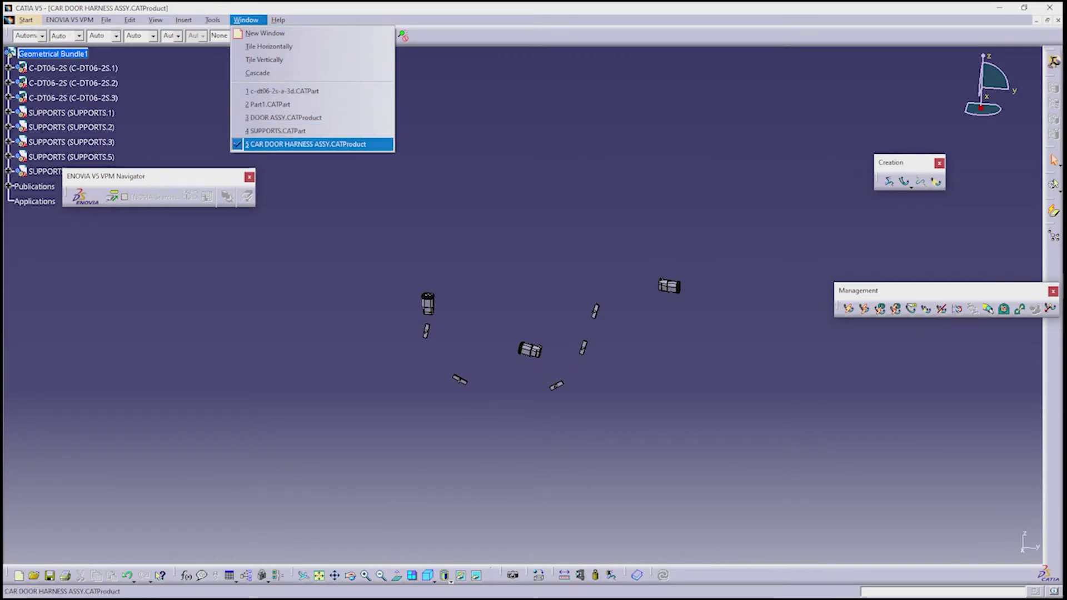
{"action": "key", "text": "Return"}
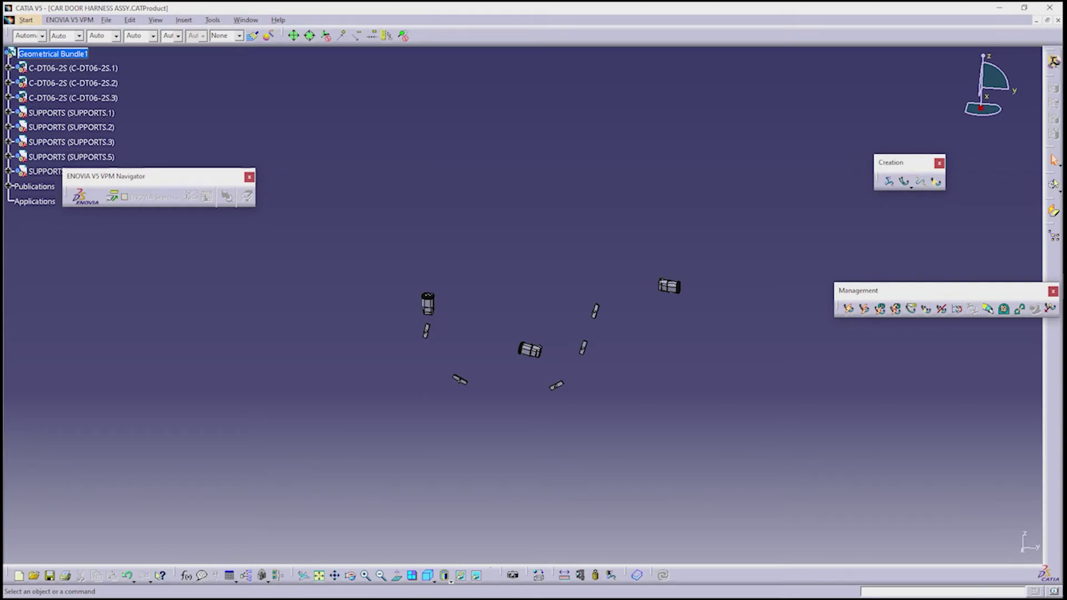
{"action": "left_click_drag", "start_coordinate": [868, 290], "coordinate": [828, 324]}
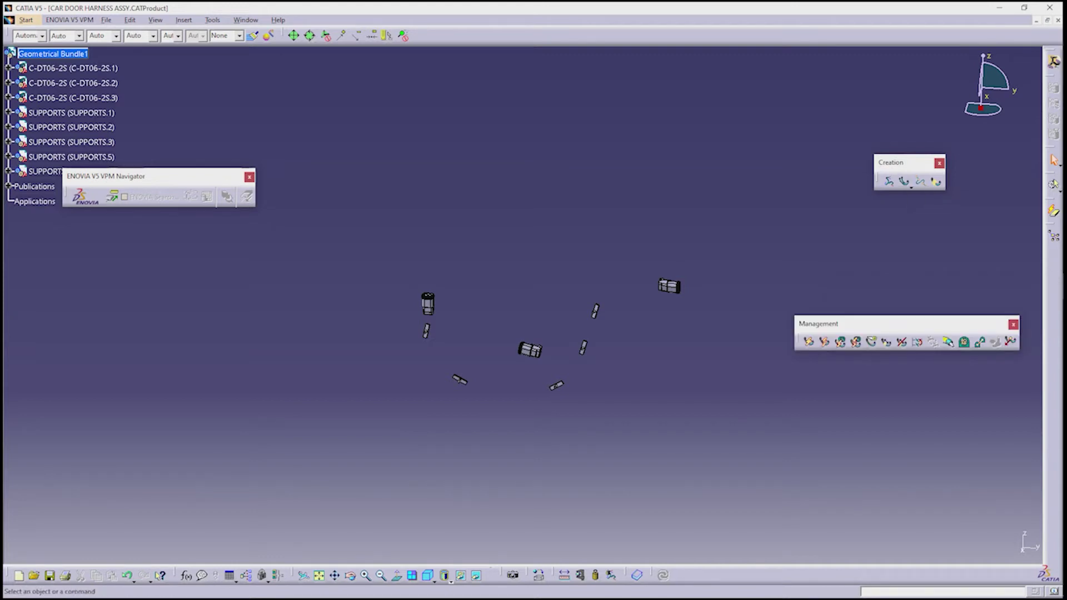
- Define a new branch route from the cavity of the connector above SUPPORTS.9 through that support
{"action": "middle_click_drag", "start_coordinate": [519, 334], "coordinate": [517, 267]}
{"action": "left_click", "coordinate": [950, 507]}
{"action": "mouse_move", "coordinate": [523, 305]}
{"action": "middle_mouse_down"}
{"action": "mouse_move", "coordinate": [488, 302]}
{"action": "mouse_move", "coordinate": [520, 333]}
{"action": "mouse_move", "coordinate": [512, 358]}
{"action": "mouse_move", "coordinate": [569, 351]}
{"action": "mouse_move", "coordinate": [489, 281]}
{"action": "mouse_move", "coordinate": [500, 300]}
{"action": "mouse_move", "coordinate": [522, 306]}
{"action": "middle_mouse_up"}
{"action": "left_click", "coordinate": [489, 280]}
{"action": "middle_click_drag", "start_coordinate": [303, 339], "coordinate": [431, 261]}
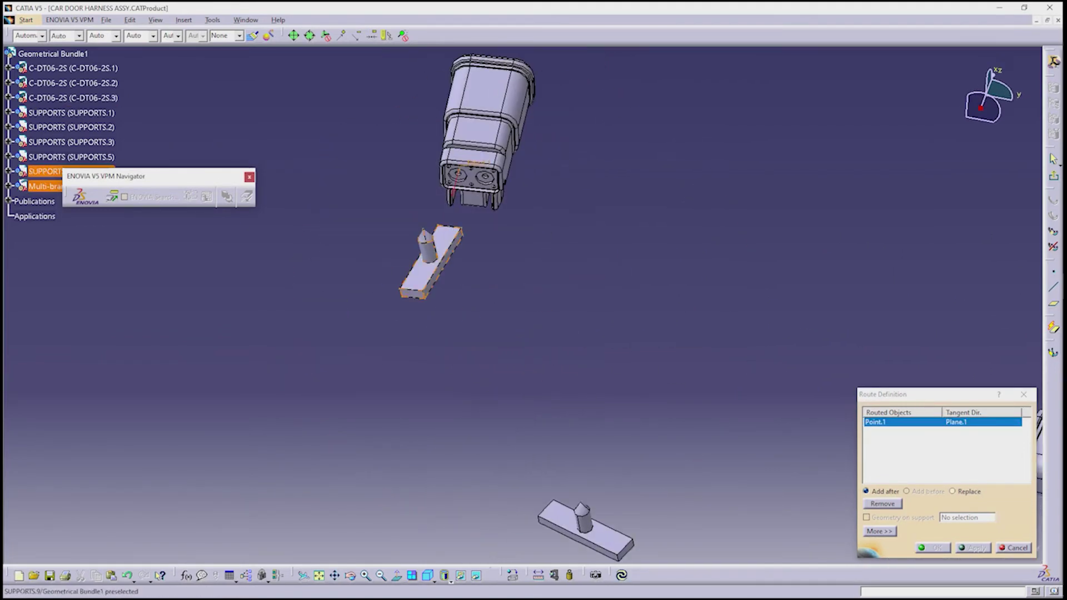
{"action": "left_click", "coordinate": [439, 250]}
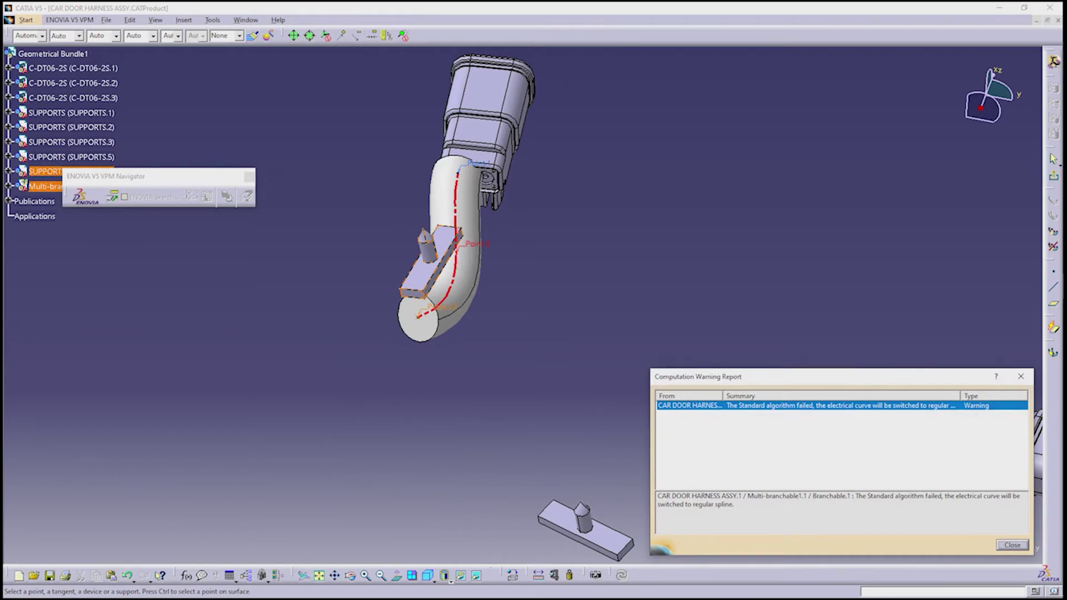
{"action": "key", "text": "Return"}
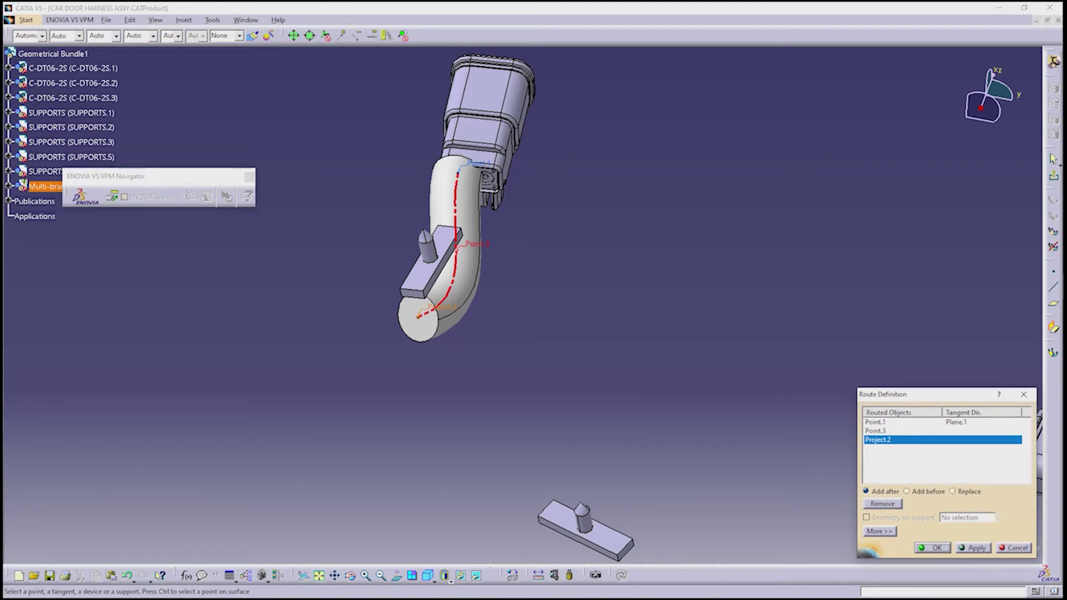
{"action": "key", "text": "Return"}
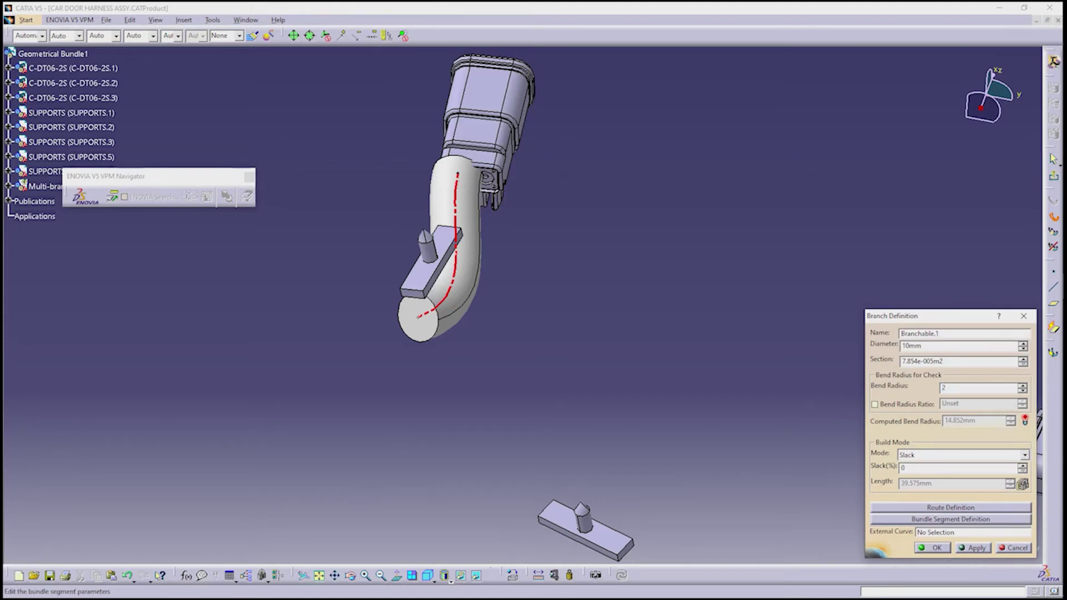
- Set the branch's bend radius to 2 mm and its diameter to 3 mm, and apply the values
{"action": "key", "text": "Return"}
{"action": "key", "text": "Return"}
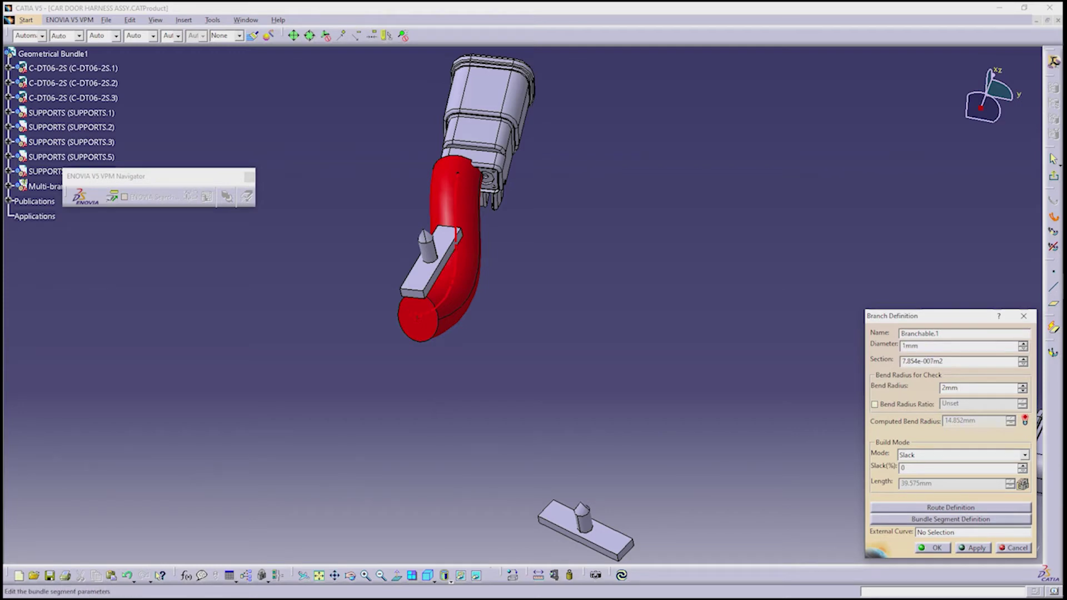
{"action": "key", "text": "Return"}
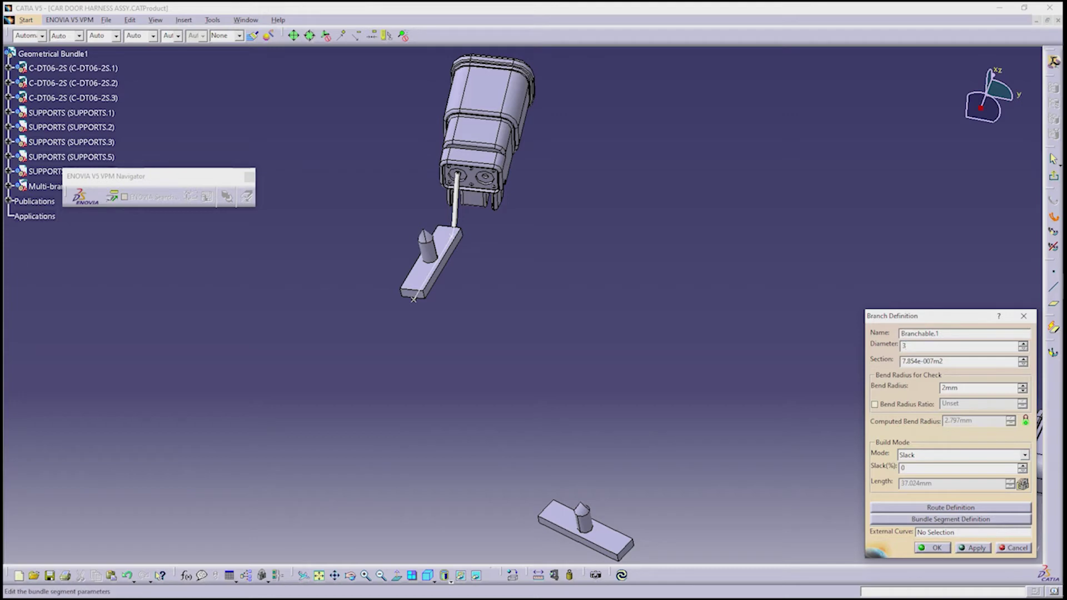
{"action": "key", "text": "Return"}
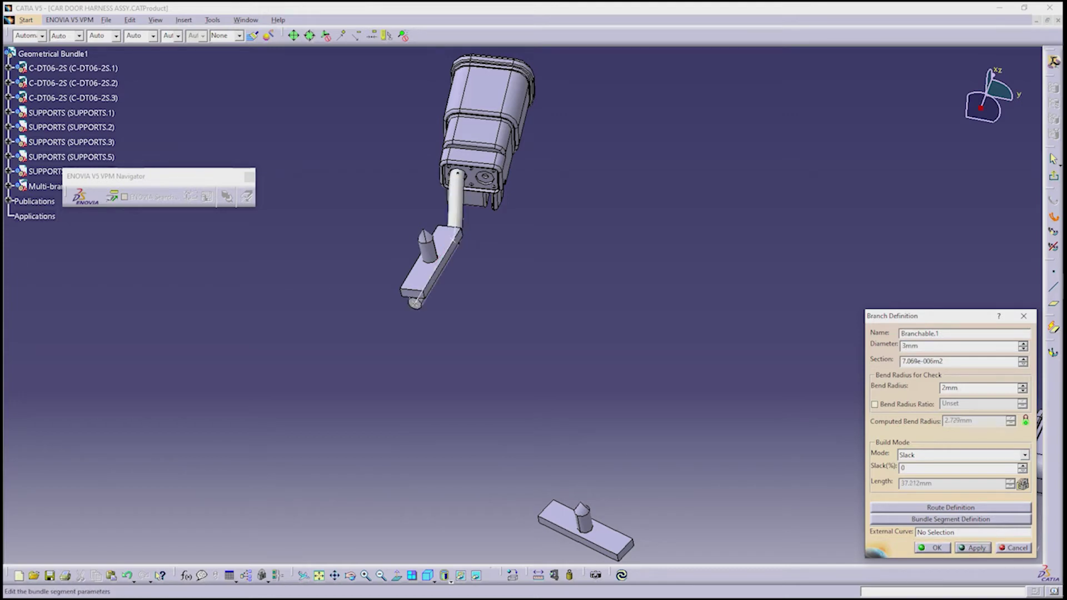
- Extend the branch route from the first support through the next three supports around the lower curve
{"action": "middle_click_drag", "start_coordinate": [500, 461], "coordinate": [521, 300]}
{"action": "left_click", "coordinate": [951, 508]}
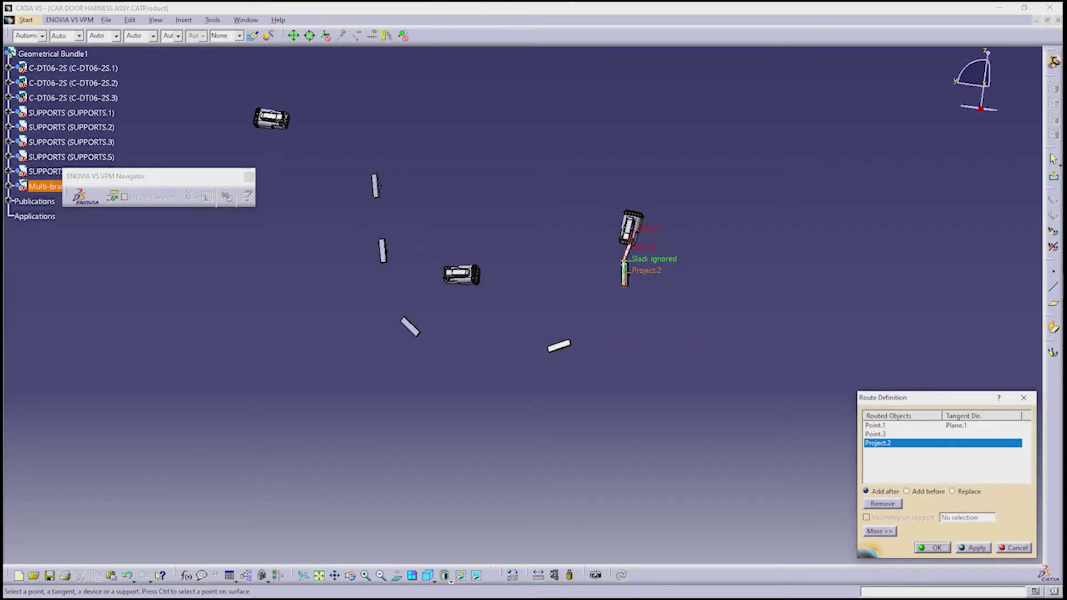
{"action": "middle_click_drag", "start_coordinate": [519, 311], "coordinate": [519, 298], "text": "ctrl"}
{"action": "left_click", "coordinate": [593, 388]}
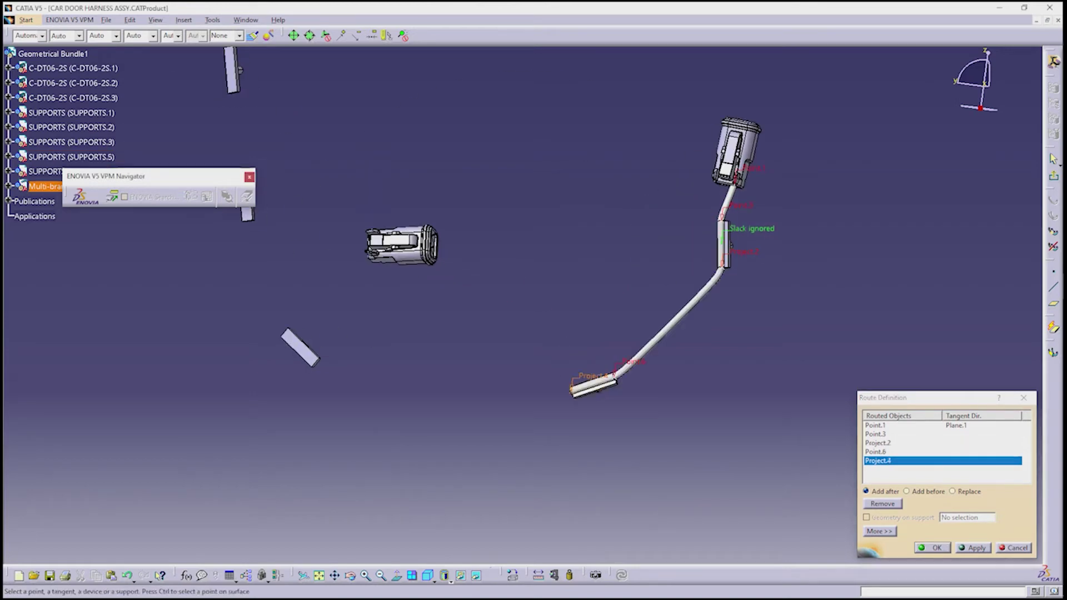
{"action": "left_click", "coordinate": [300, 346]}
{"action": "middle_click_drag", "start_coordinate": [519, 311], "coordinate": [544, 333]}
{"action": "left_click", "coordinate": [374, 290]}
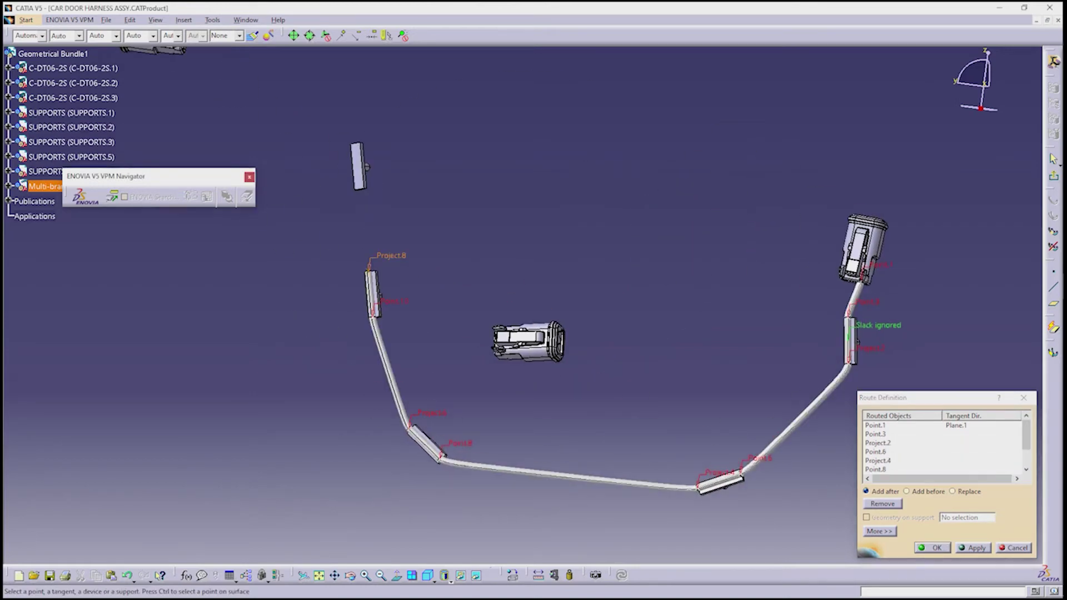
- Add the last support and the far connector's cavity to the route and complete the branch
{"action": "middle_click_drag", "start_coordinate": [389, 301], "coordinate": [422, 315], "text": "ctrl"}
{"action": "middle_click_drag", "start_coordinate": [523, 303], "coordinate": [522, 333], "text": "ctrl"}
{"action": "left_click", "coordinate": [466, 408]}
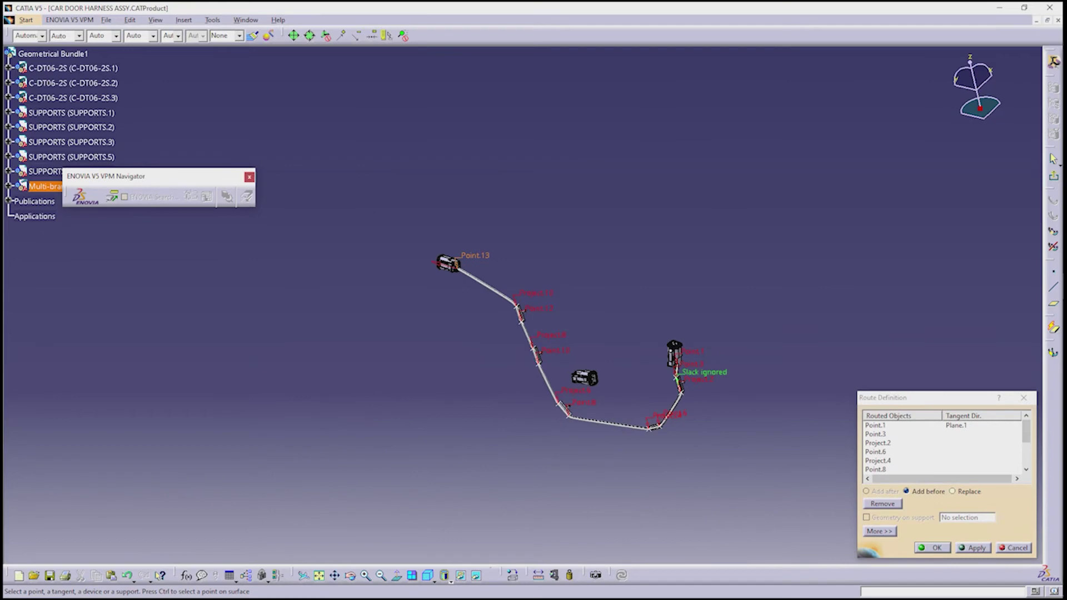
{"action": "key", "text": "Return"}
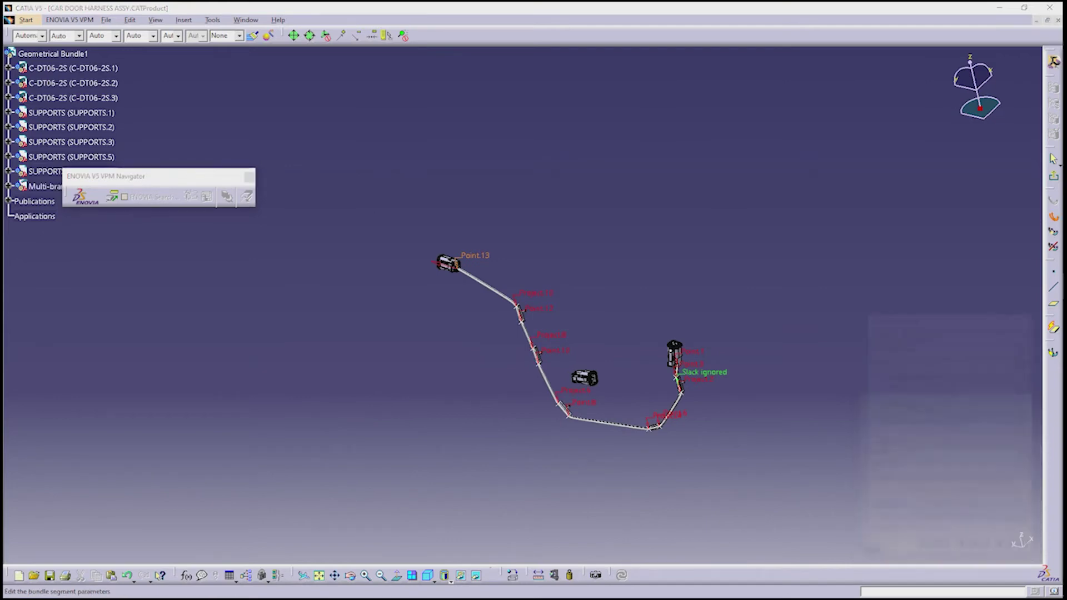
{"action": "key", "text": "Return"}
{"action": "middle_click_drag", "start_coordinate": [533, 300], "coordinate": [578, 300]}
{"action": "left_click", "coordinate": [1053, 217]}
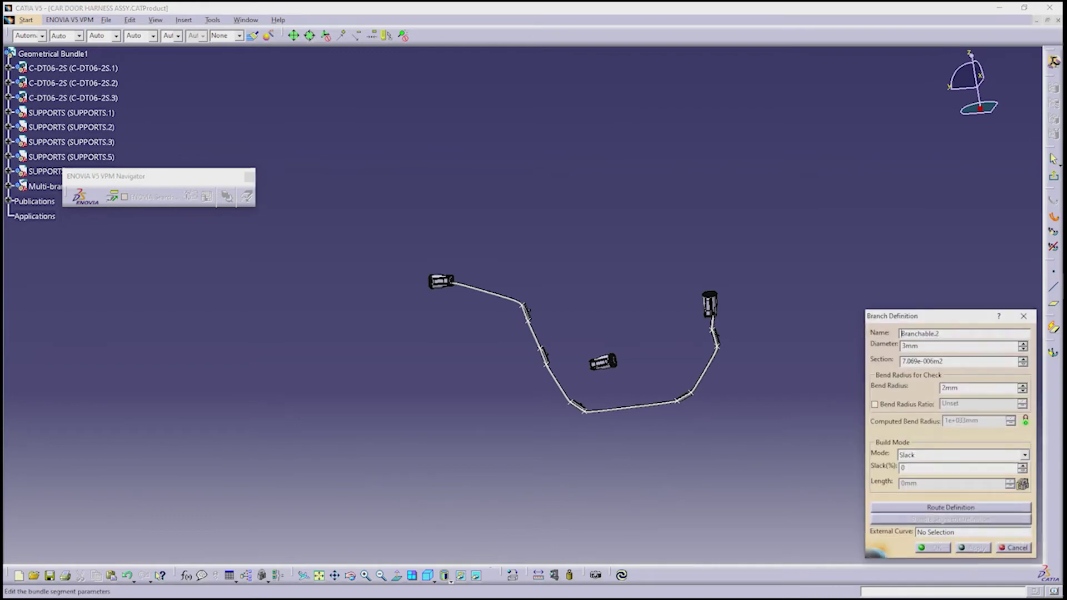
{"action": "scroll", "coordinate": [574, 381], "scroll_direction": "up", "scroll_amount": 5}
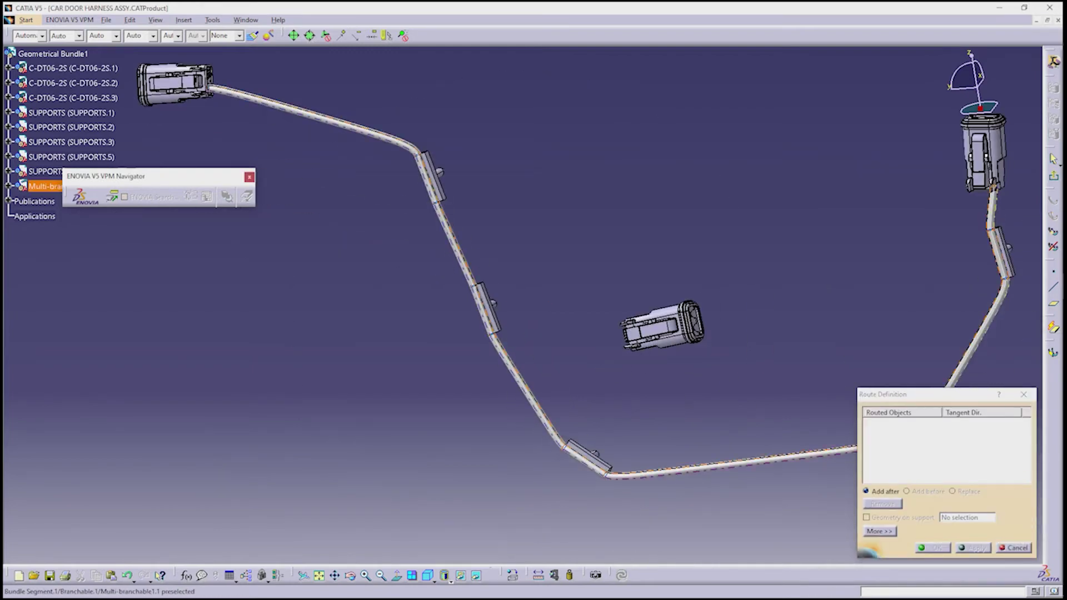
{"action": "left_click", "coordinate": [661, 327]}
{"action": "key", "text": "Return"}
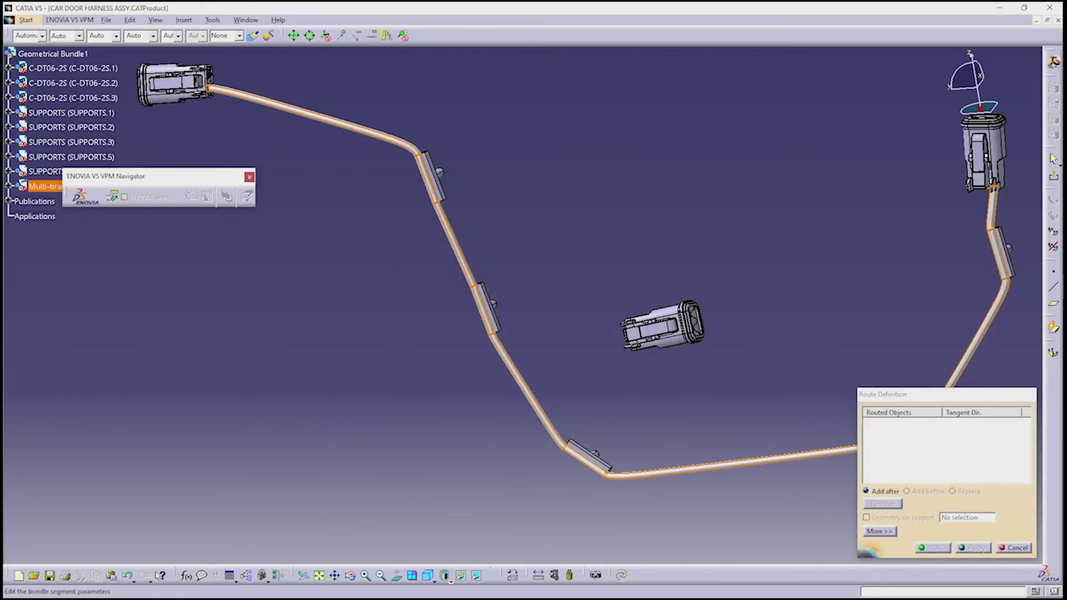
{"action": "key", "text": "Escape"}
- Create a branch point on the main bundle beside the lower support, at a ratio of about 0.455 from Point.13
{"action": "left_click", "coordinate": [1054, 160]}
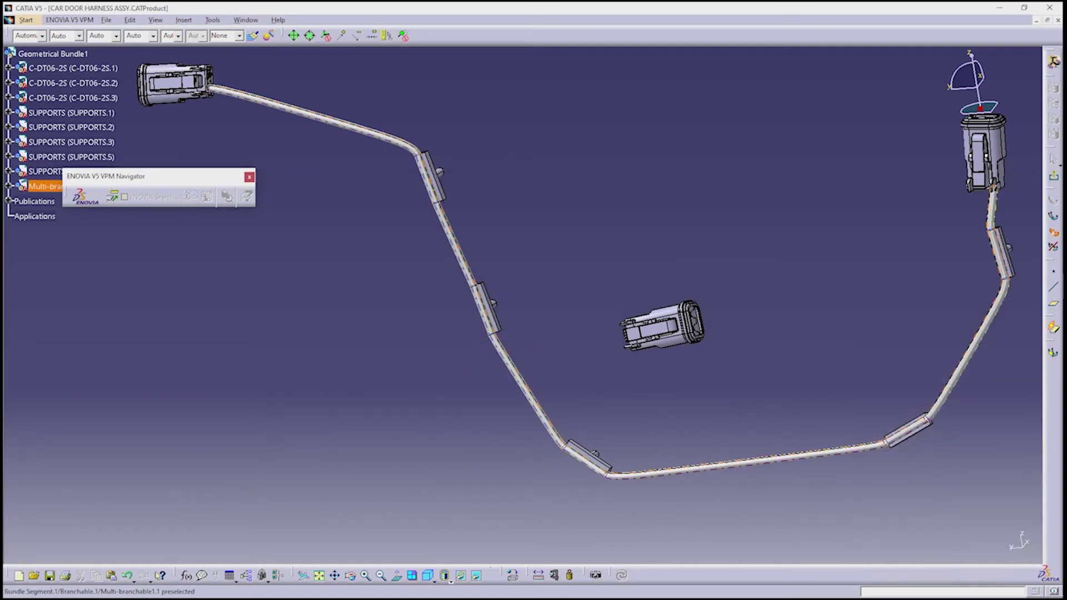
{"action": "left_click", "coordinate": [578, 457]}
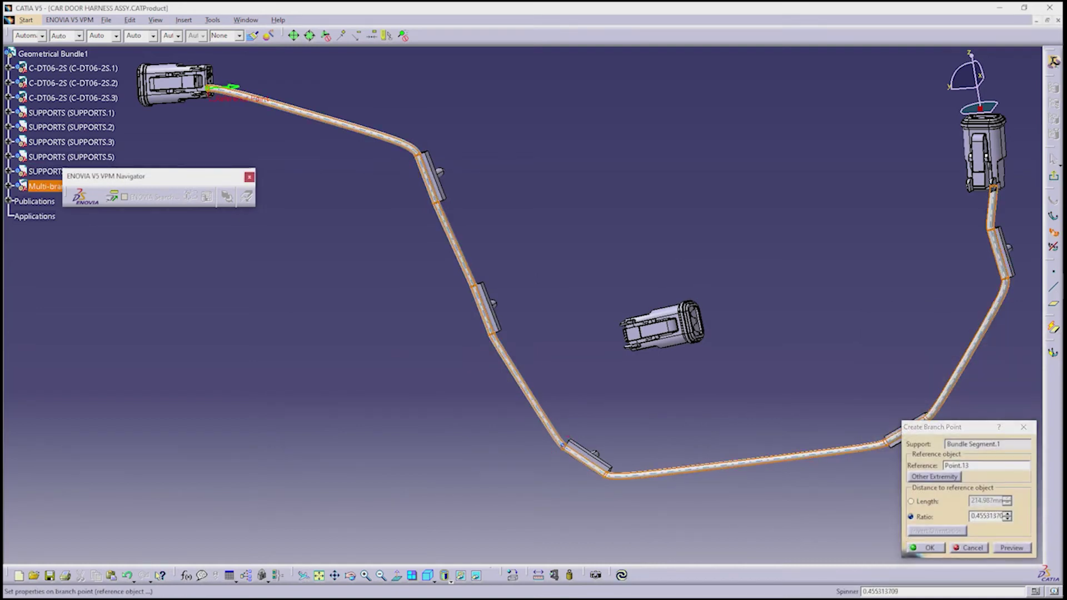
{"action": "key", "text": "Return"}
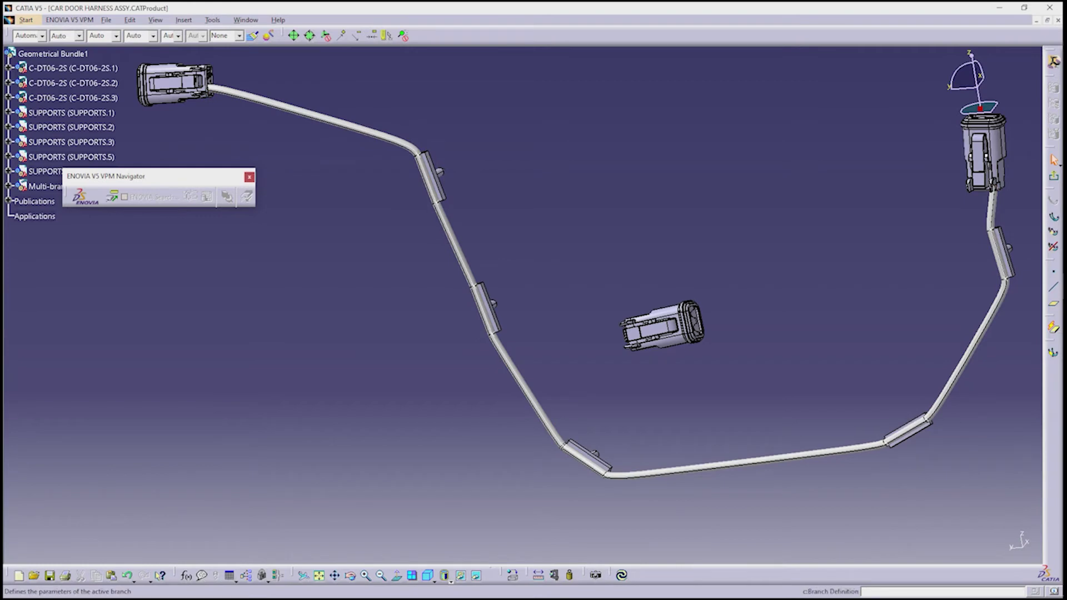
- Route a second branch from the new branch point to the middle connector's cavity and complete it
{"action": "left_click", "coordinate": [1053, 216]}
{"action": "left_click", "coordinate": [951, 507]}
{"action": "left_click", "coordinate": [567, 443]}
{"action": "middle_click_drag", "start_coordinate": [556, 389], "coordinate": [628, 385]}
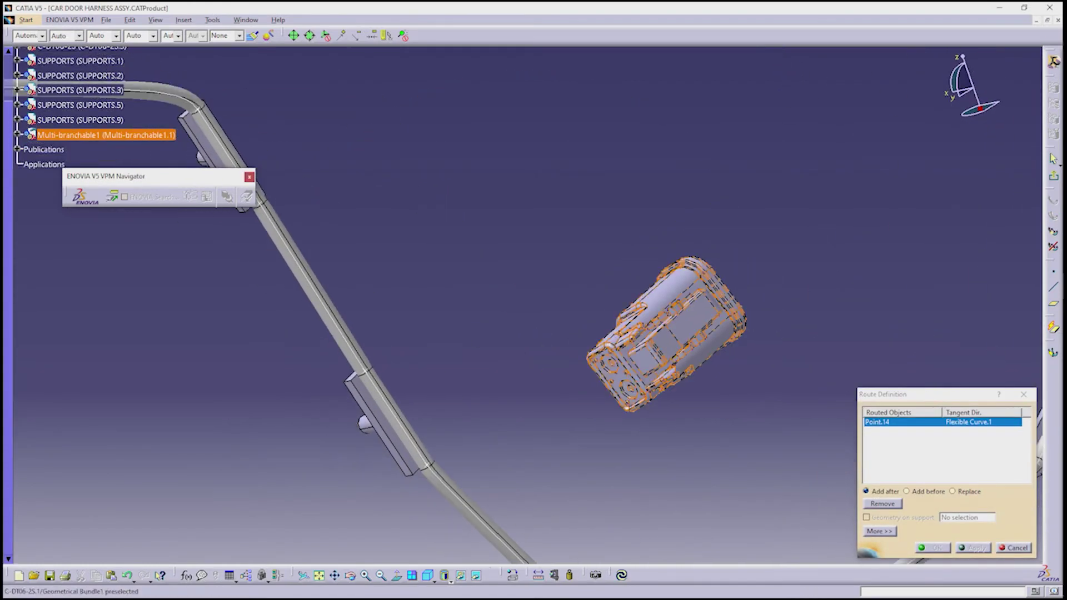
{"action": "left_click", "coordinate": [628, 385]}
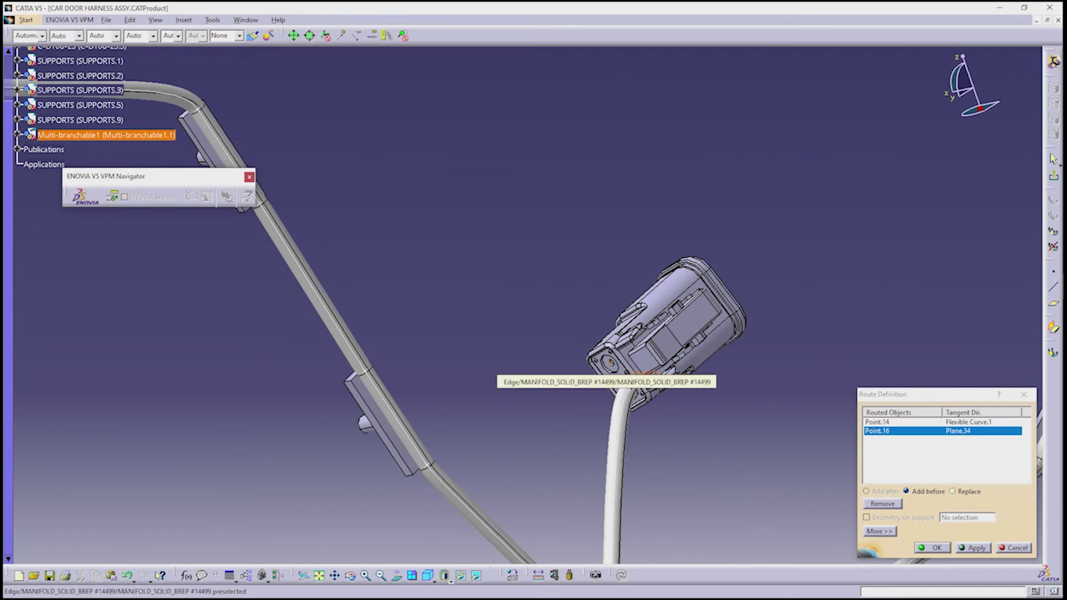
{"action": "scroll", "coordinate": [448, 219], "scroll_direction": "down", "scroll_amount": 3}
{"action": "left_click", "coordinate": [933, 547]}
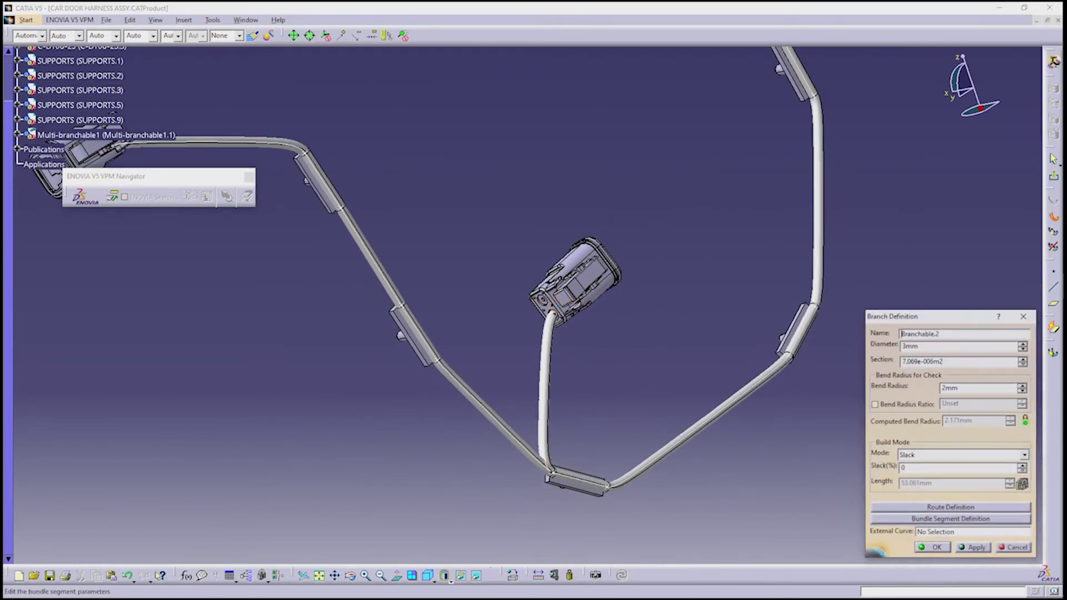
{"action": "left_click", "coordinate": [945, 545]}
- Create a branch point on the main bundle between the connector and SUPPORTS.9, at a ratio of about 0.057 from Point.1
{"action": "middle_click_drag", "start_coordinate": [656, 411], "coordinate": [636, 362]}
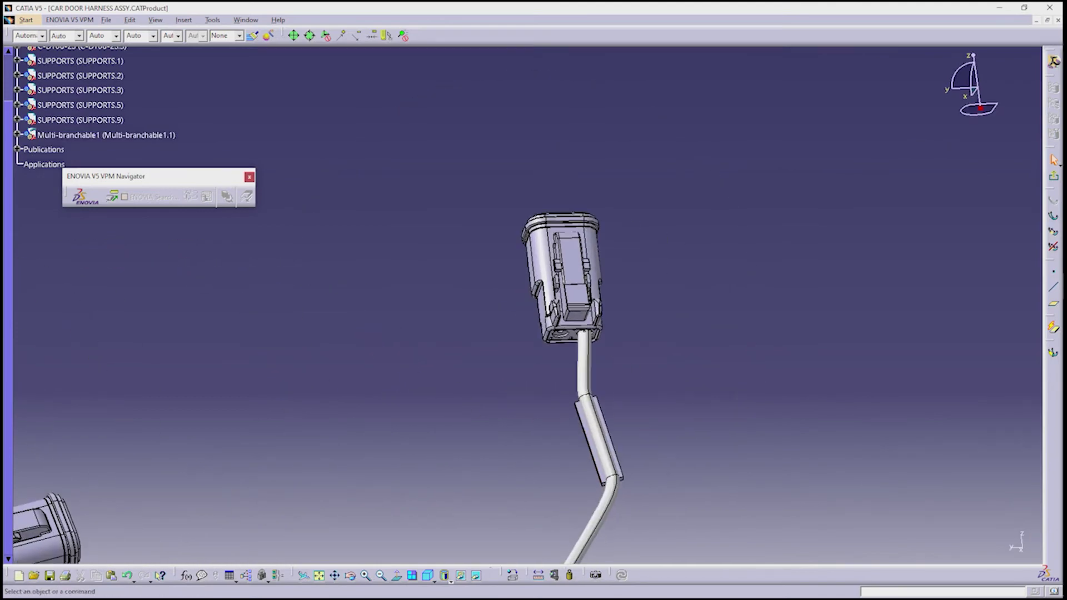
{"action": "left_click", "coordinate": [1053, 234]}
{"action": "left_click", "coordinate": [585, 356]}
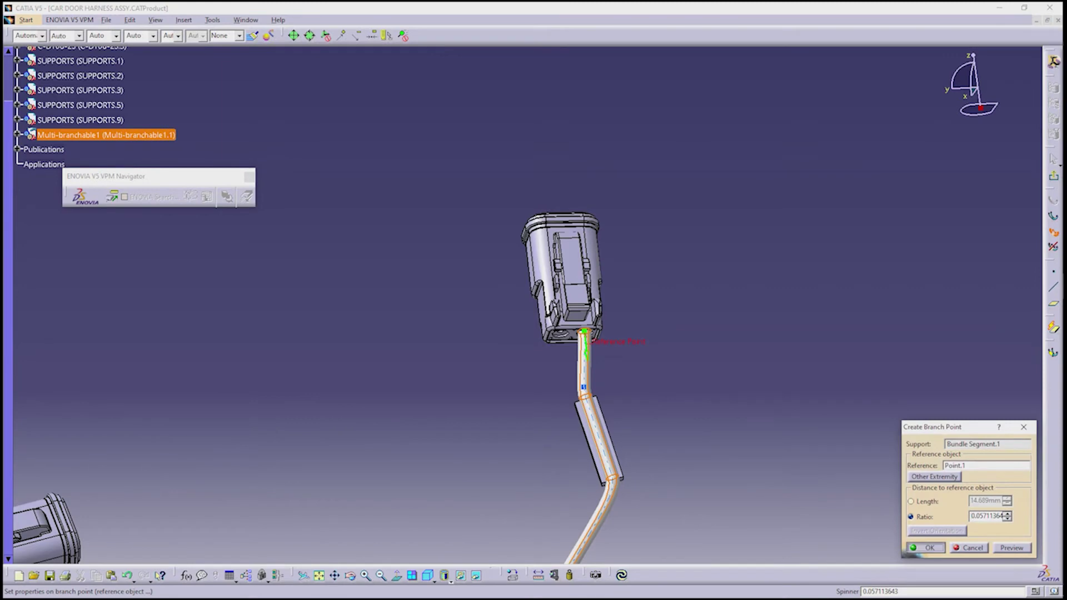
{"action": "left_click", "coordinate": [925, 547]}
- Route a third branch from that branch point into the same connector's other cavity, adjusting the tangency at the branch point
{"action": "left_click", "coordinate": [1053, 216]}
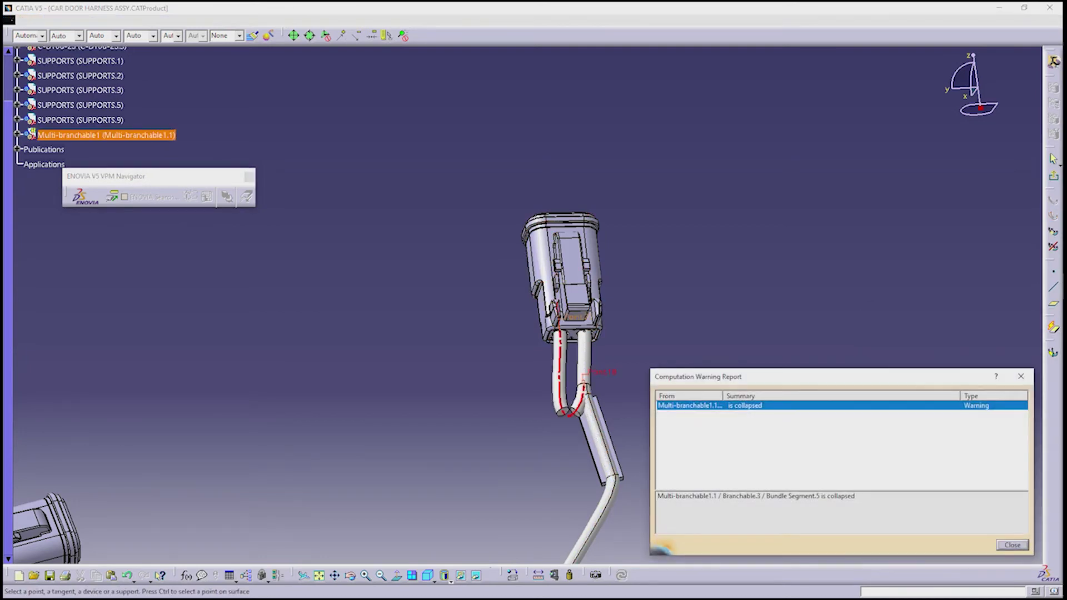
{"action": "key", "text": "Return"}
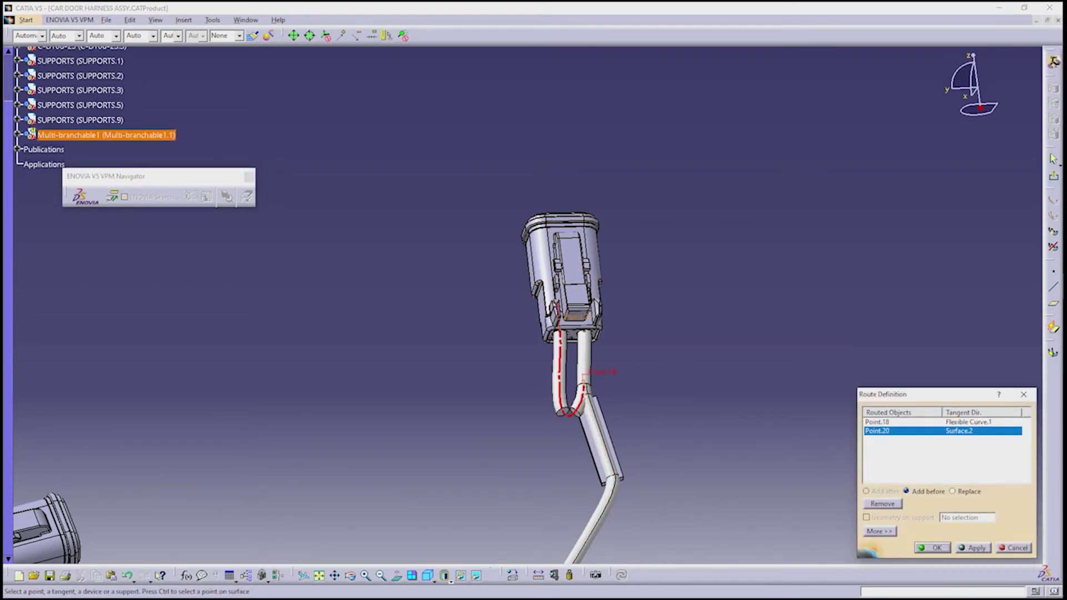
{"action": "left_click", "coordinate": [890, 422]}
{"action": "key", "text": "Return"}
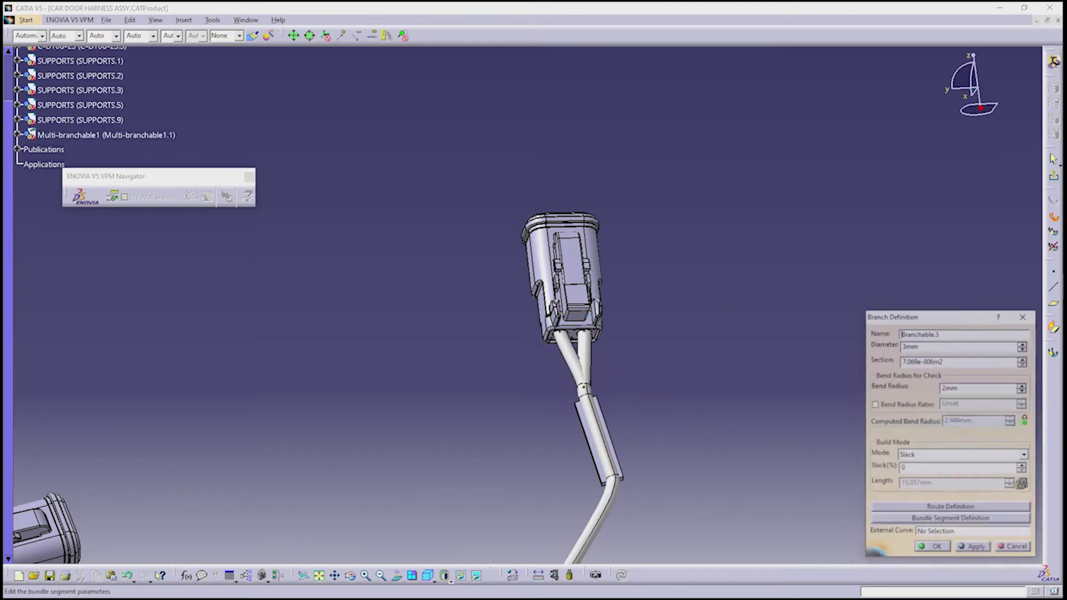
- Set the third branch's diameter to 2 mm and complete its definition
{"action": "double_click", "coordinate": [910, 346]}
{"action": "type", "text": "2"}
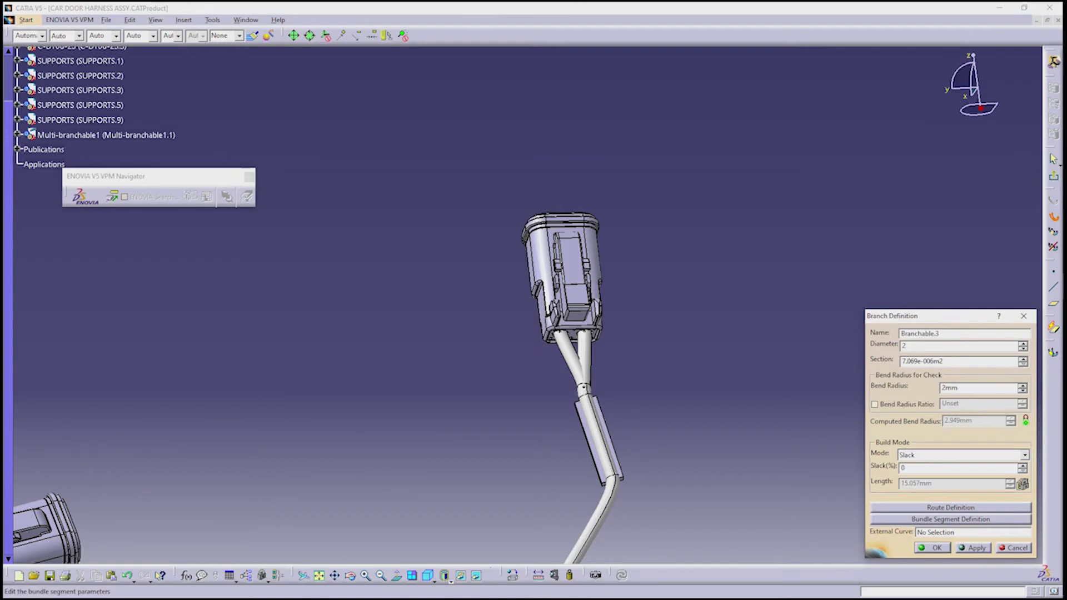
{"action": "key", "text": "Return"}
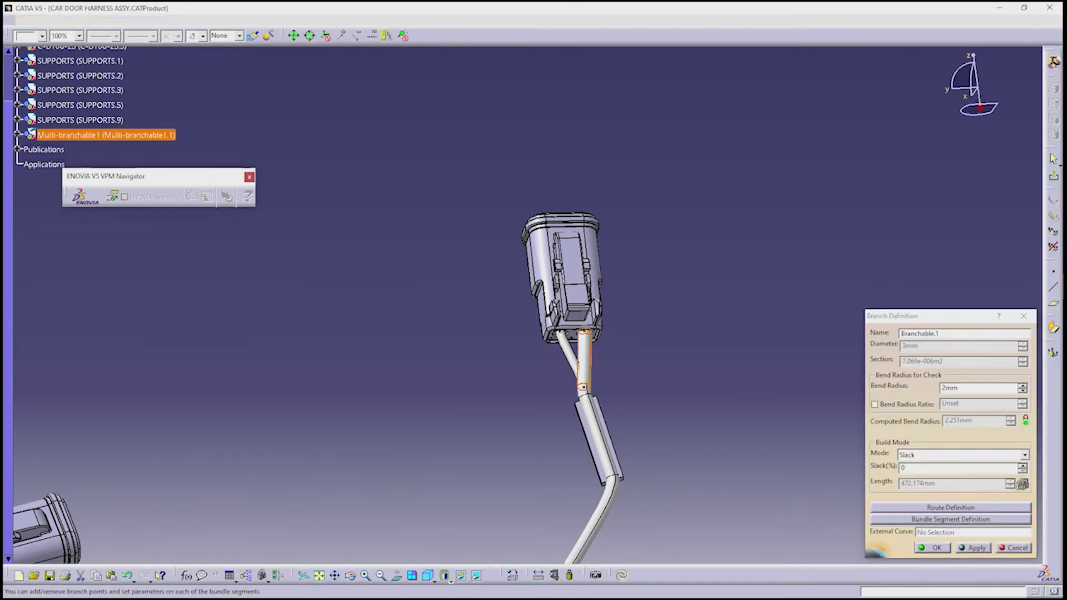
- Edit the bundle segment parameters of Branchable.1 for the short segment between the connector and its branch point
{"action": "left_click", "coordinate": [951, 519]}
{"action": "left_click", "coordinate": [766, 436]}
{"action": "left_click", "coordinate": [932, 547]}
{"action": "left_click", "coordinate": [933, 547]}
- Create a branch point on the middle connector's branch, at a ratio of about 0.265 from Point.16
{"action": "middle_click_drag", "start_coordinate": [523, 303], "coordinate": [628, 317]}
{"action": "left_click", "coordinate": [1052, 232]}
{"action": "left_click_drag", "start_coordinate": [493, 442], "coordinate": [491, 451]}
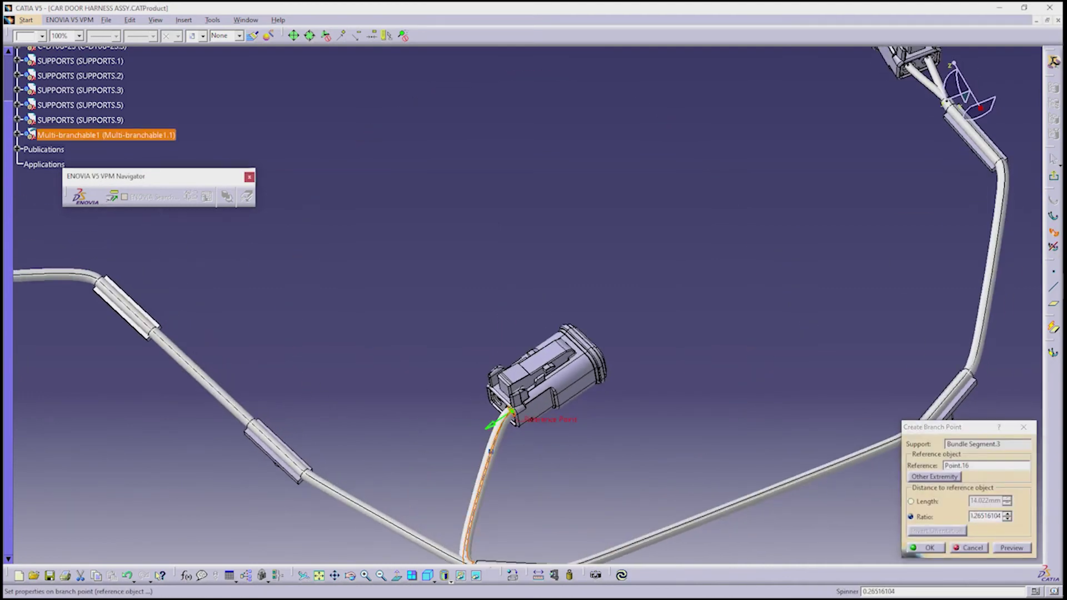
{"action": "key", "text": "Return"}
{"action": "middle_click_drag", "start_coordinate": [491, 452], "coordinate": [528, 428]}
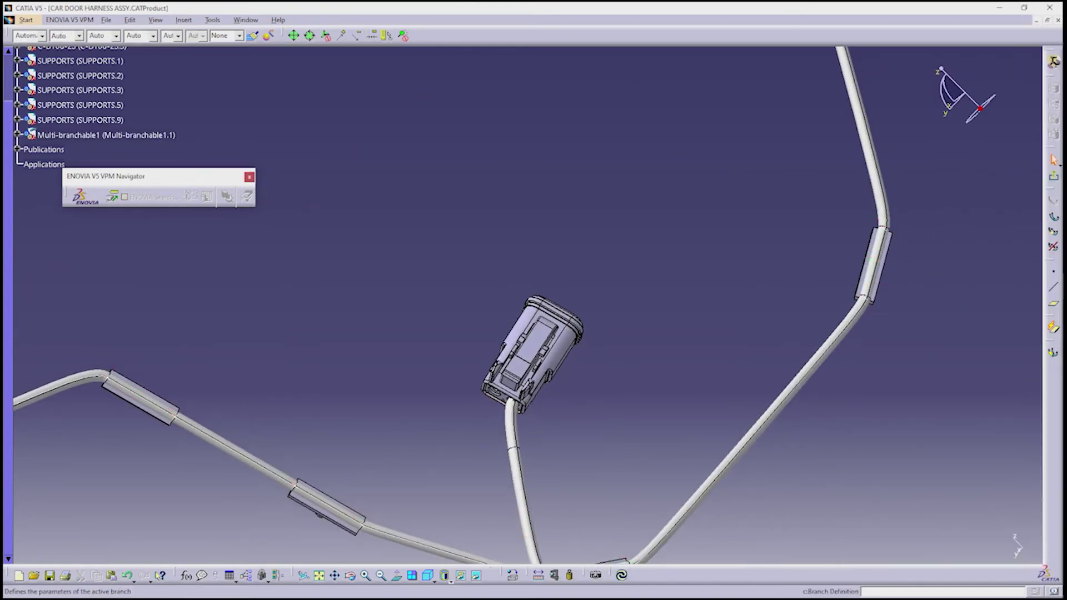
- Route a branch from the middle connector's branch point into its other cavity, with a diameter of 2 mm
{"action": "left_click", "coordinate": [1053, 217]}
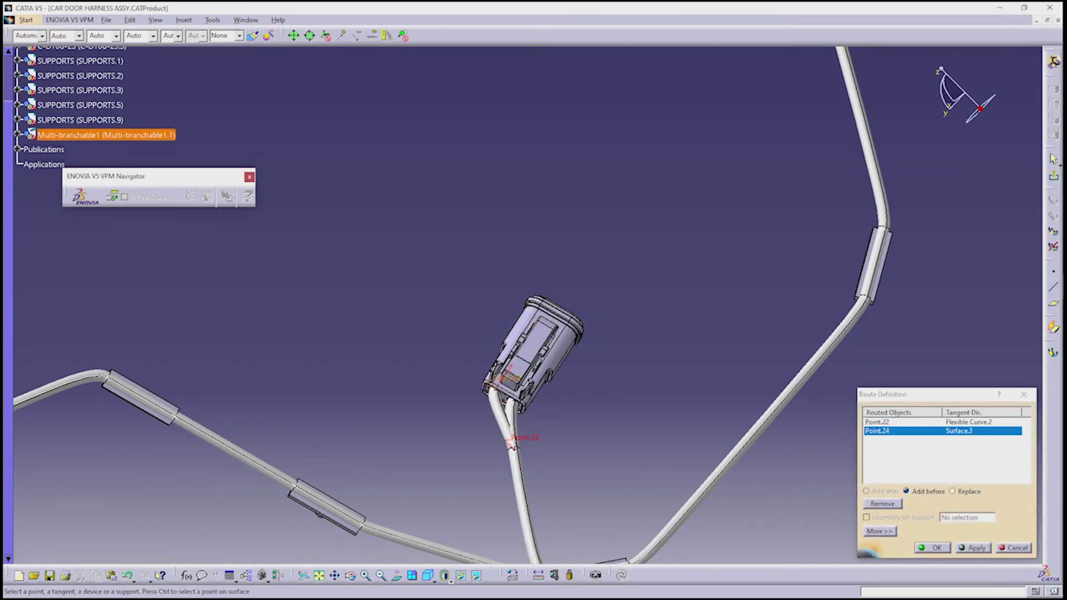
{"action": "key", "text": "Return"}
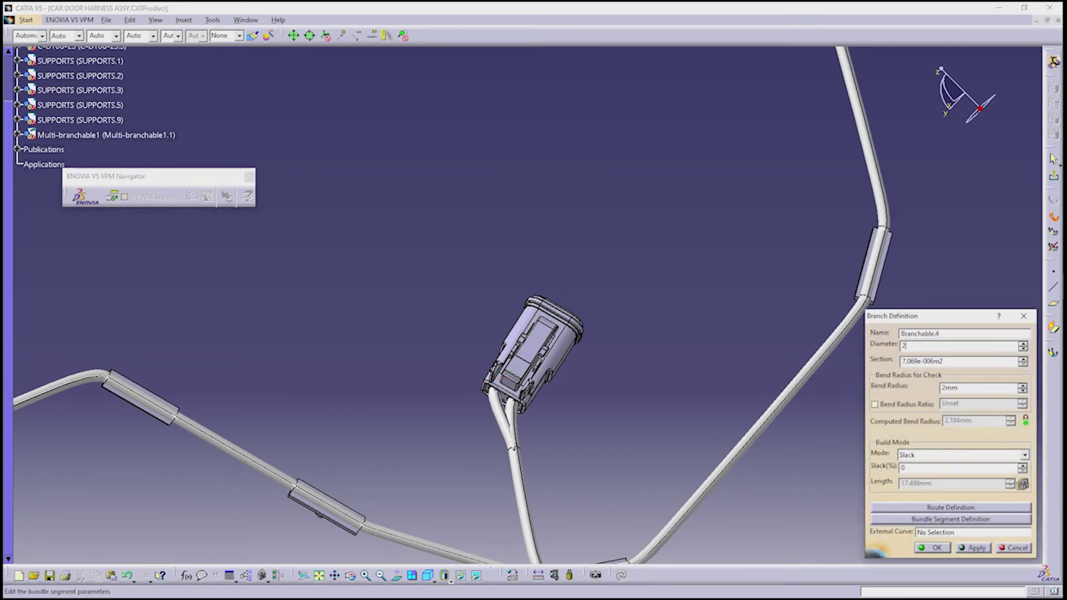
{"action": "mouse_move", "coordinate": [519, 303]}
{"action": "middle_mouse_down"}
{"action": "mouse_move", "coordinate": [520, 320]}
{"action": "mouse_move", "coordinate": [519, 297]}
{"action": "middle_mouse_up"}
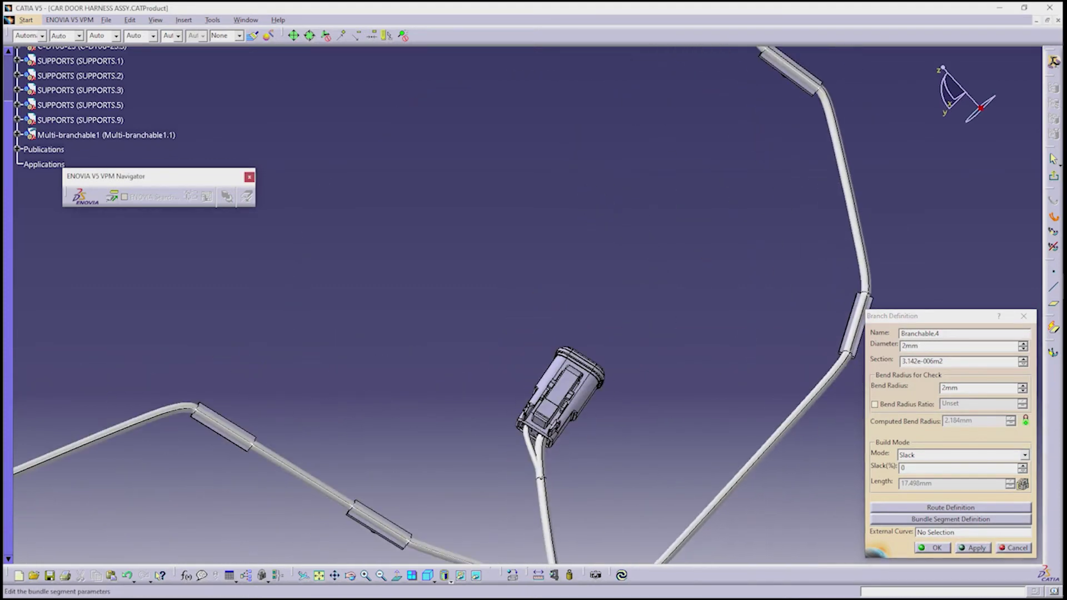
{"action": "left_click", "coordinate": [1016, 547]}
- Set the diameter of Branchable.2's short bundle segment between the branch point and the middle connector to 2 mm
{"action": "double_click", "coordinate": [106, 135]}
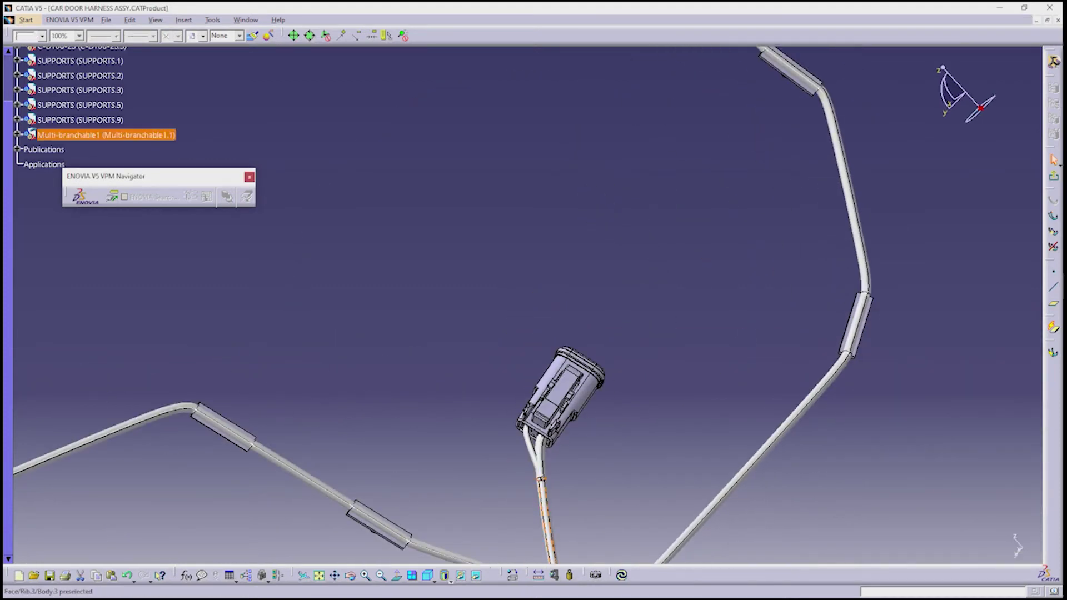
{"action": "left_click", "coordinate": [950, 519]}
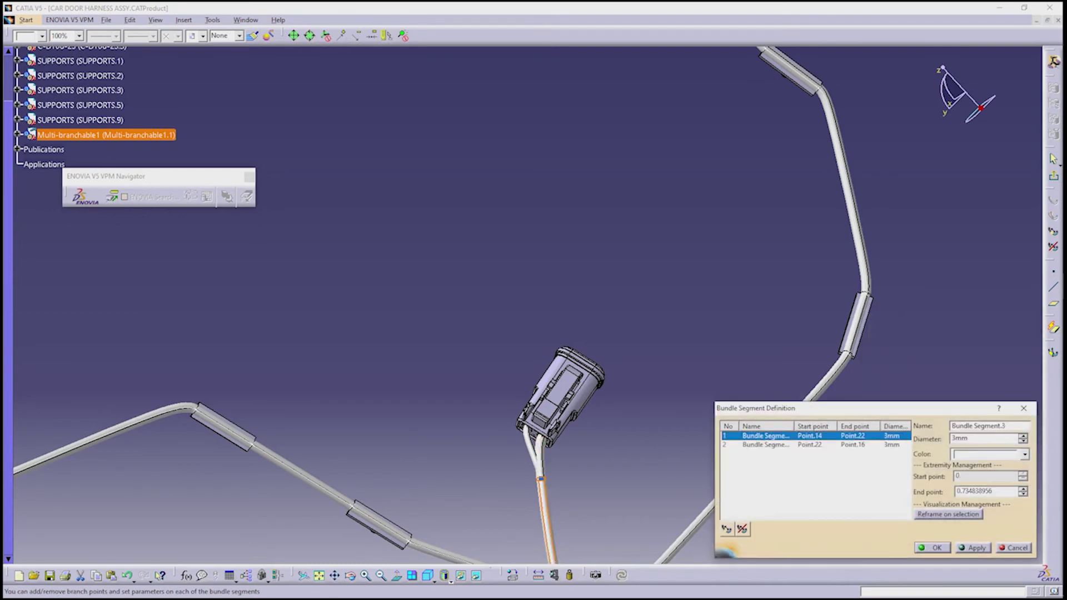
{"action": "left_click", "coordinate": [766, 445]}
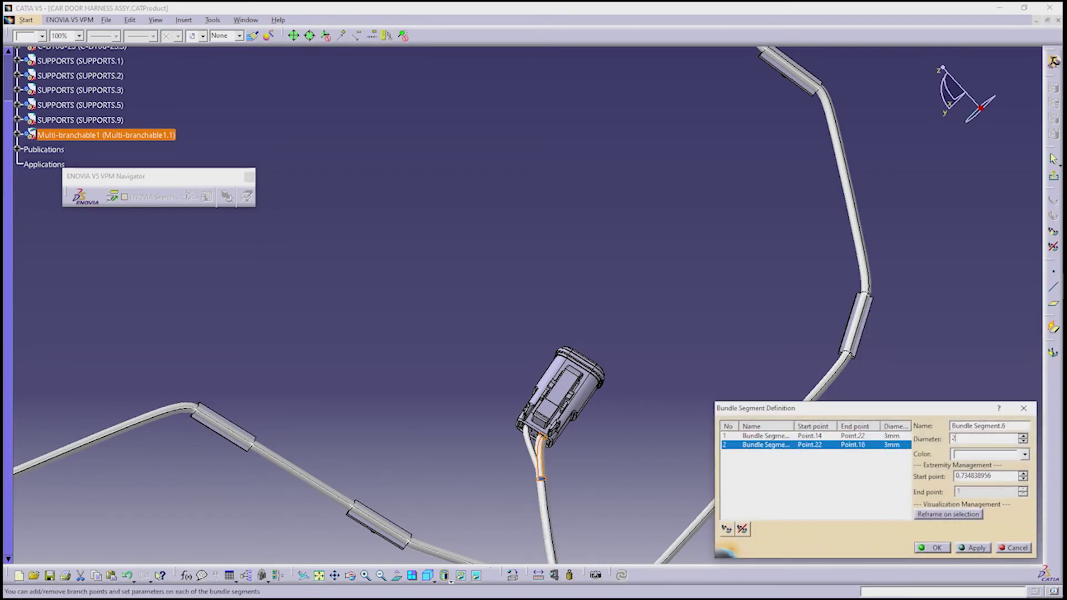
{"action": "left_click", "coordinate": [934, 549]}
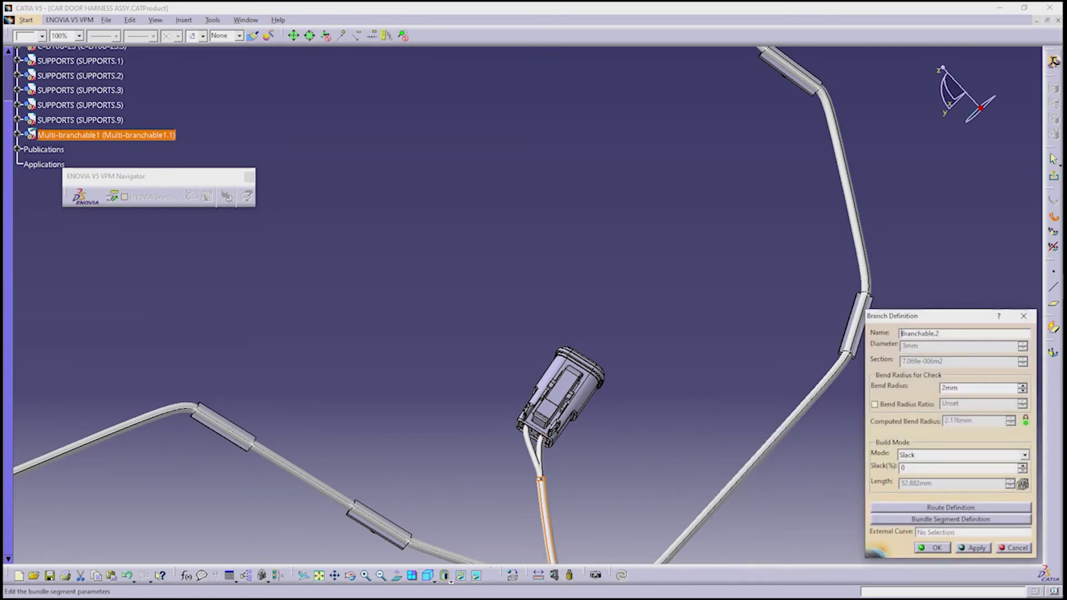
{"action": "left_click", "coordinate": [932, 548]}
- Create a branch point on Branchable.1 close to the remaining connector, measured by ratio from Point.13
{"action": "mouse_move", "coordinate": [522, 312]}
{"action": "middle_mouse_down"}
{"action": "mouse_move", "coordinate": [520, 291]}
{"action": "mouse_move", "coordinate": [534, 307]}
{"action": "middle_mouse_up"}
{"action": "left_click", "coordinate": [1054, 272]}
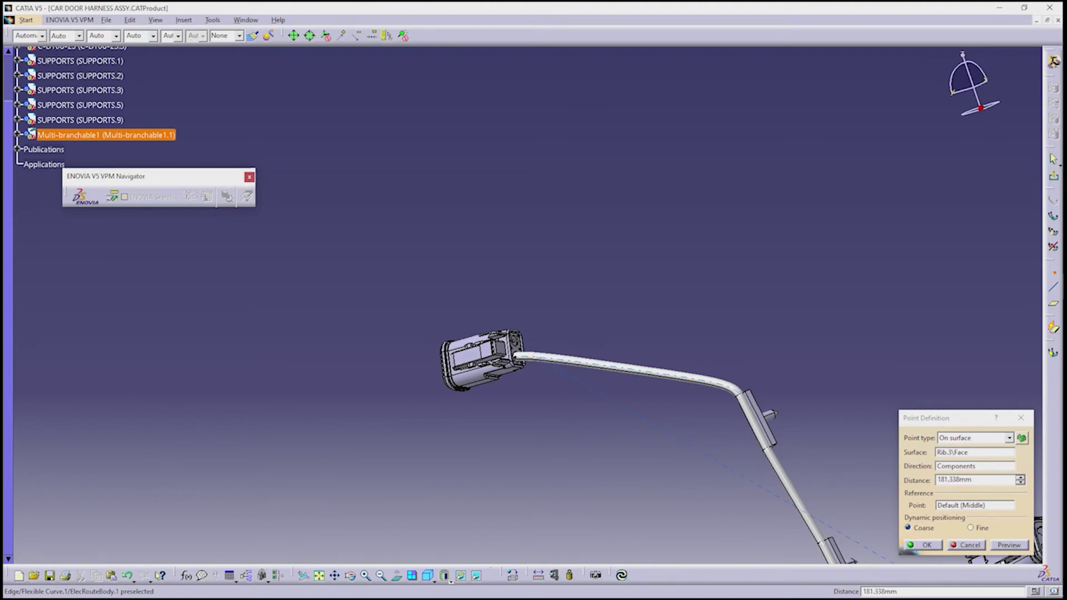
{"action": "key", "text": "Return"}
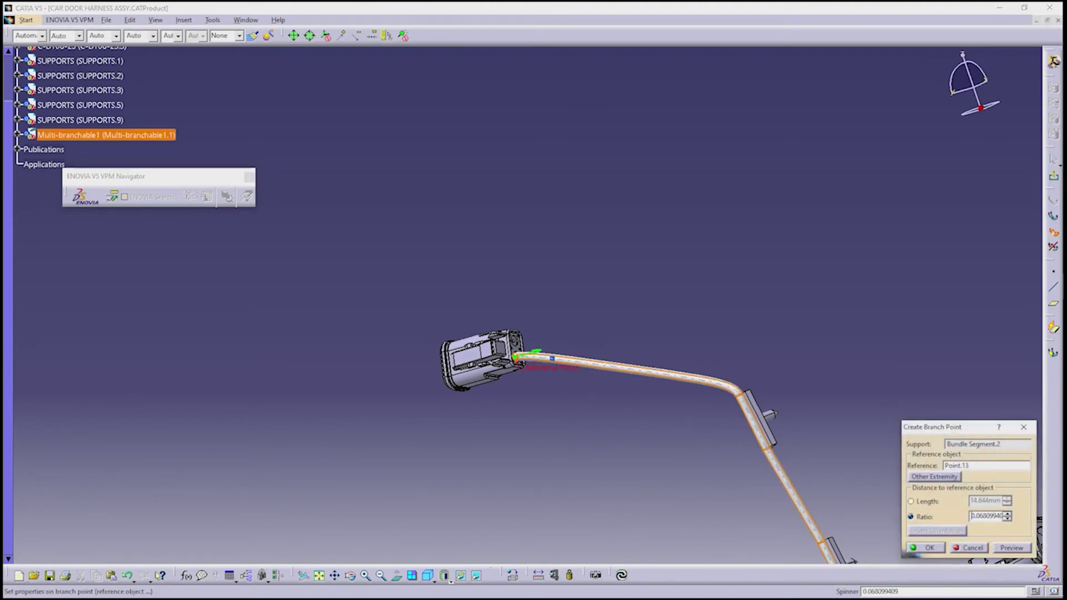
{"action": "left_click_drag", "start_coordinate": [547, 358], "coordinate": [551, 358]}
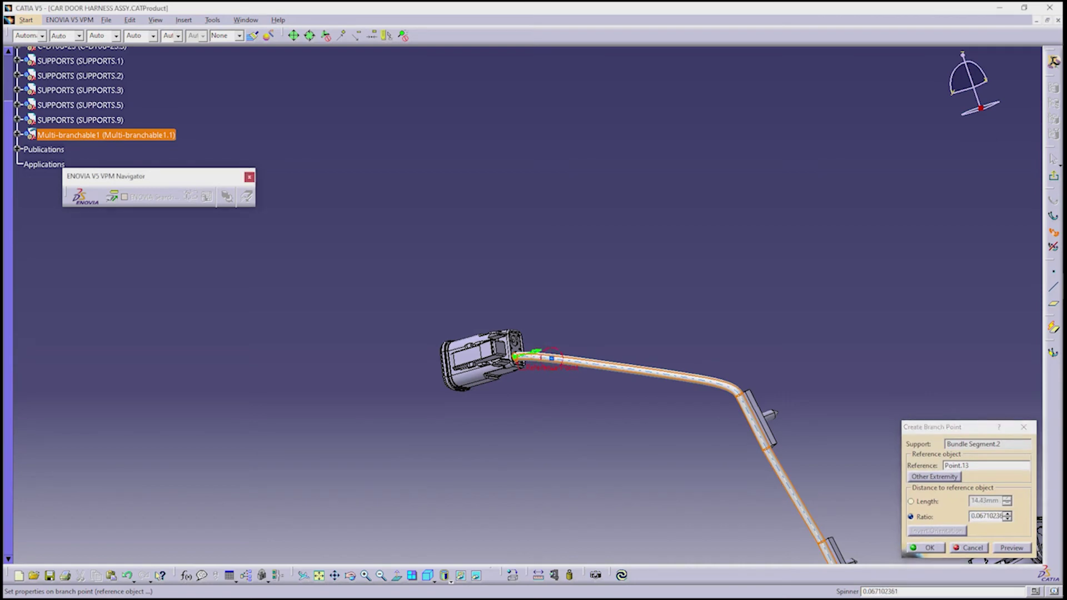
{"action": "left_click", "coordinate": [972, 516]}
{"action": "key", "text": "ctrl+z"}
{"action": "left_click_drag", "start_coordinate": [547, 358], "coordinate": [547, 358]}
{"action": "key", "text": "Return"}
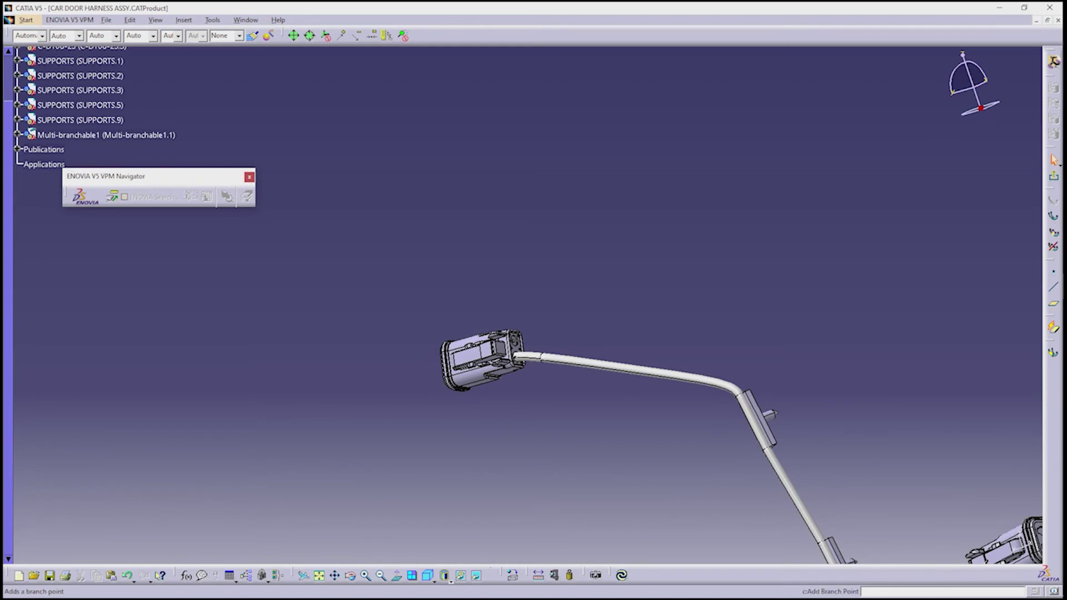
- Route a branch from that new branch point into the same connector's other cavity and edit the branch's diameter
{"action": "left_click", "coordinate": [1053, 216]}
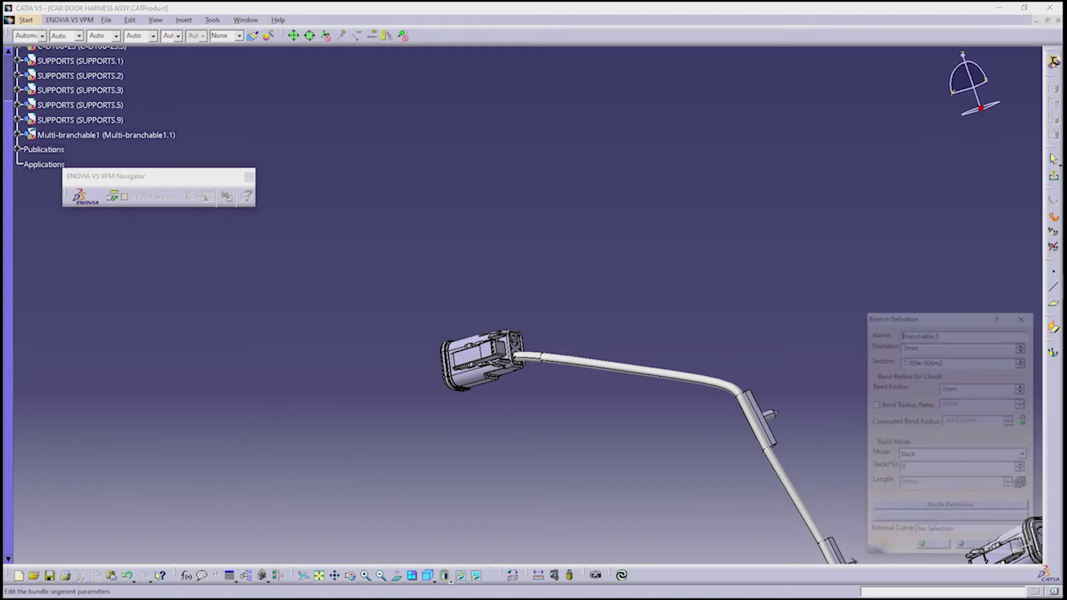
{"action": "left_click", "coordinate": [950, 507]}
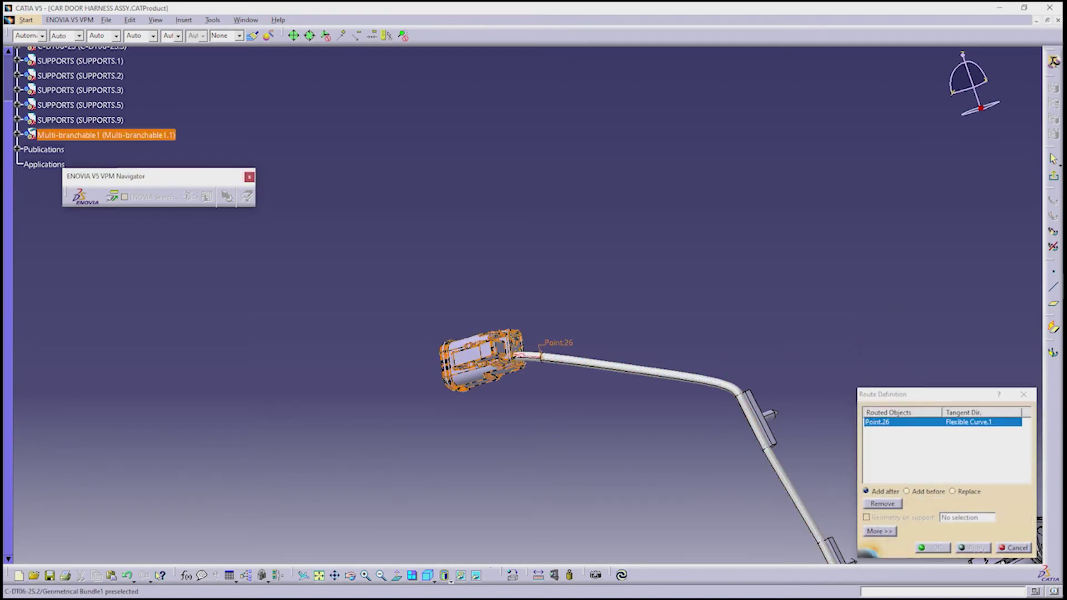
{"action": "left_click", "coordinate": [511, 333]}
{"action": "key", "text": "Return"}
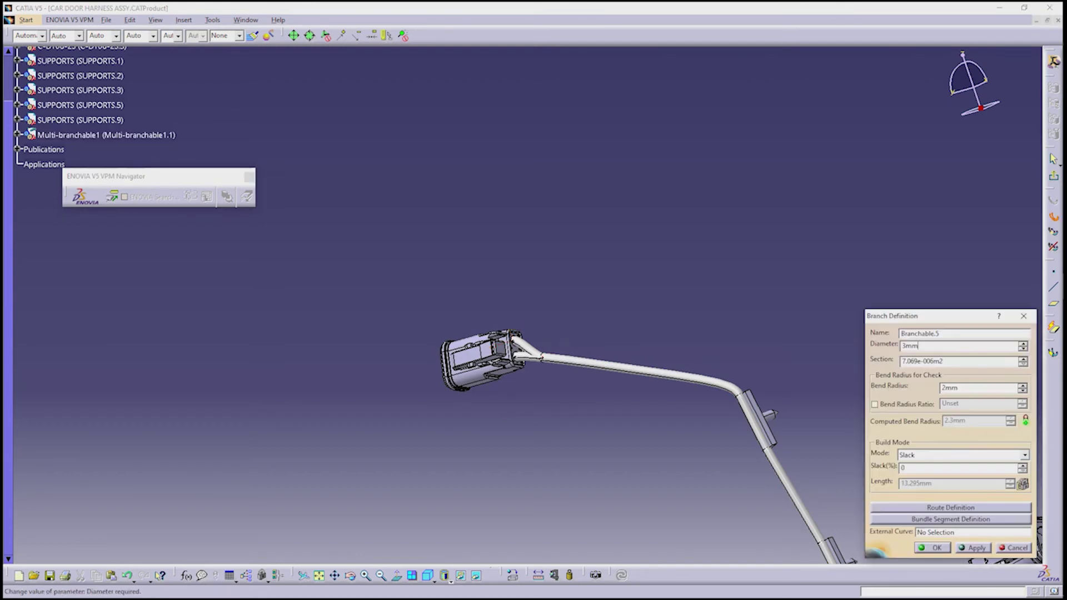
{"action": "key", "text": "Return"}
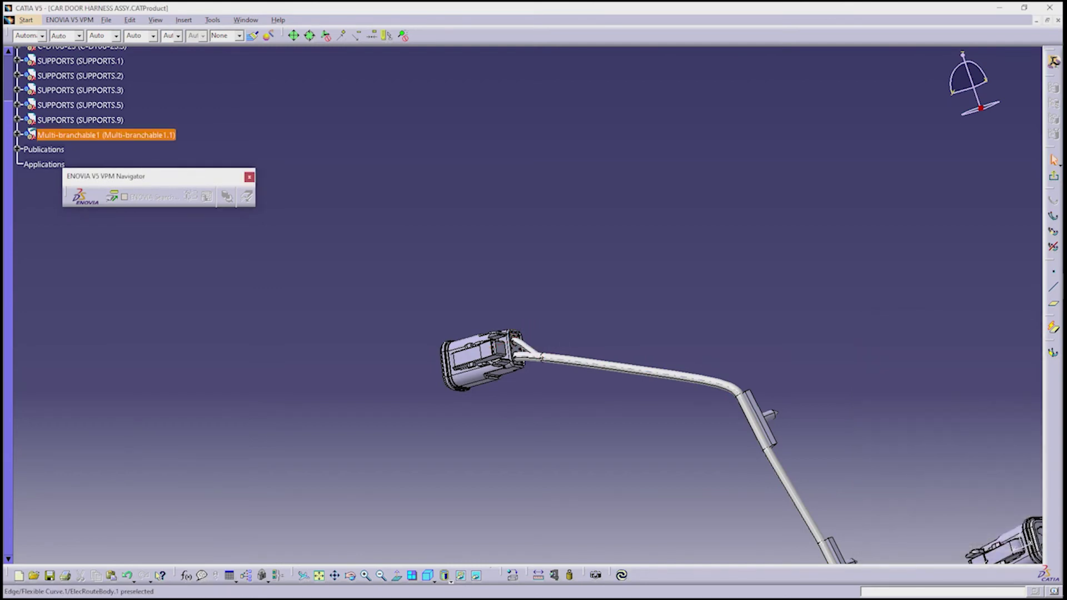
- Set the diameter of Branchable.1's bundle segment between Point.26 and Point.13 to 2 mm
{"action": "left_click", "coordinate": [950, 519]}
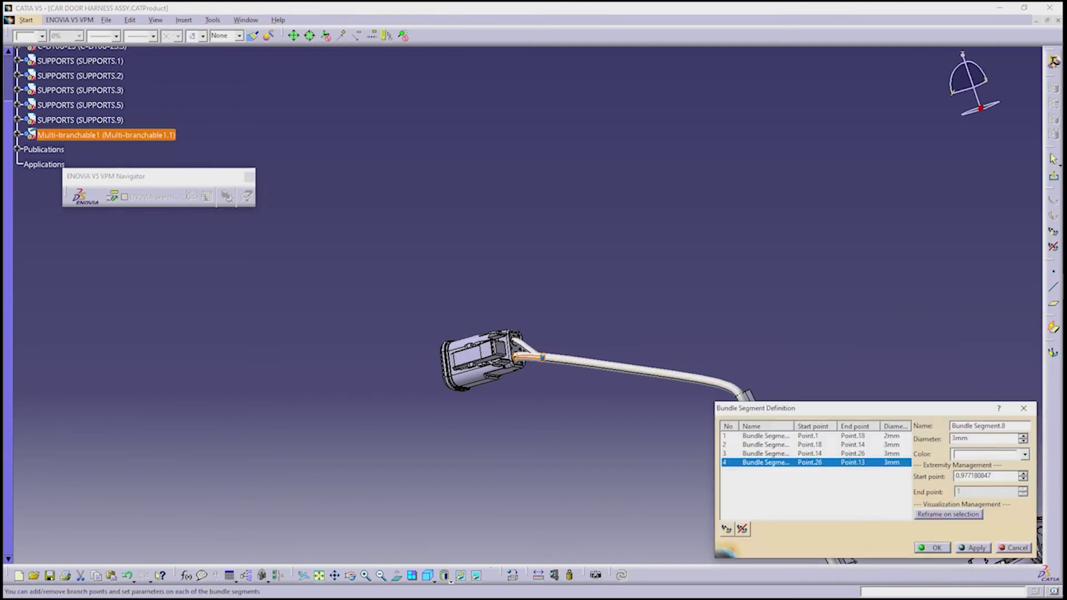
{"action": "double_click", "coordinate": [960, 438]}
{"action": "type", "text": "2"}
{"action": "key", "text": "Return"}
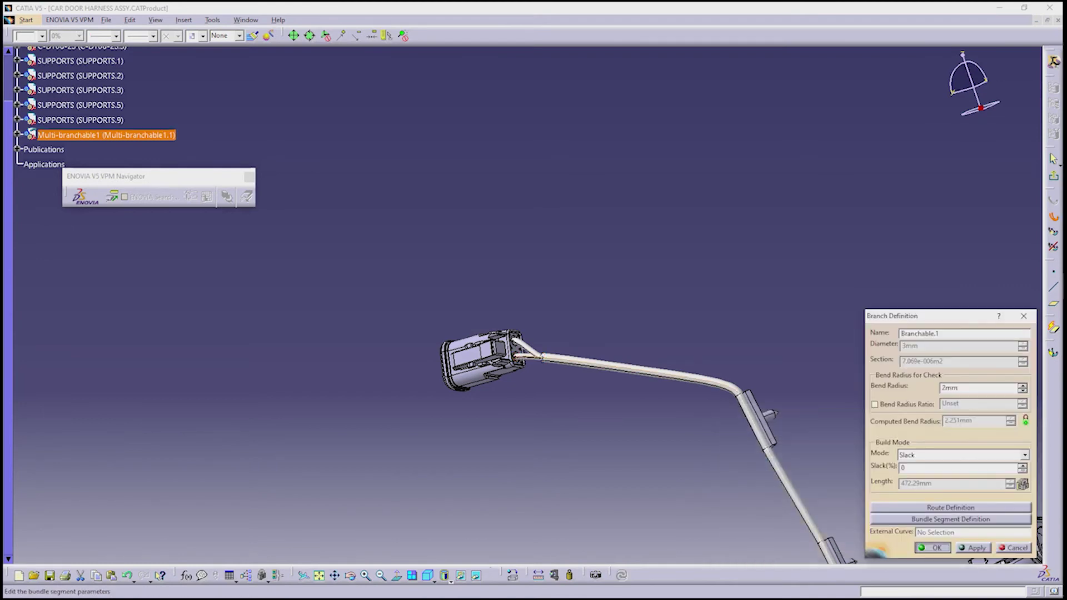
{"action": "key", "text": "Return"}
- Exit branch editing and add 4 mm of local slack to the bundle portion between the two supports nearest the far-right connector
{"action": "middle_click_drag", "start_coordinate": [545, 300], "coordinate": [567, 322]}
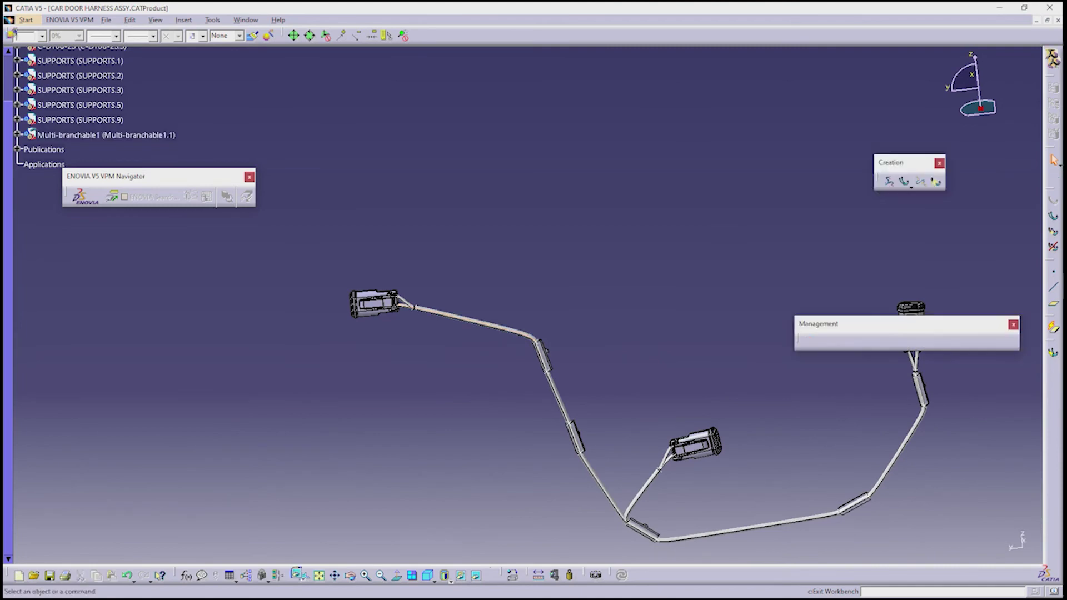
{"action": "middle_click_drag", "start_coordinate": [650, 362], "coordinate": [528, 311]}
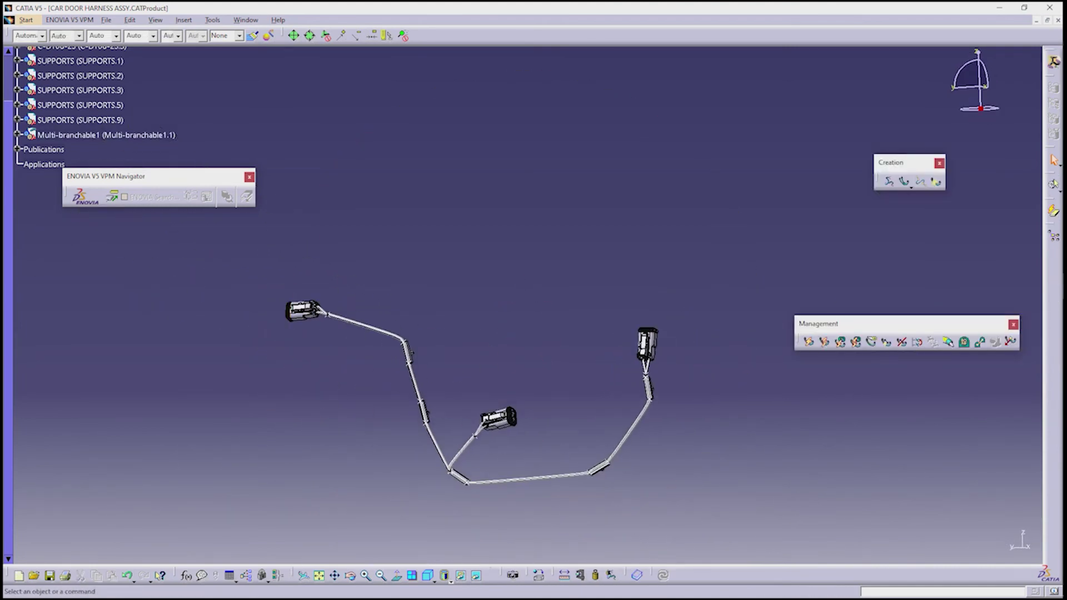
{"action": "left_click", "coordinate": [921, 181]}
{"action": "middle_click_drag", "start_coordinate": [567, 321], "coordinate": [556, 361]}
{"action": "left_click", "coordinate": [551, 412]}
{"action": "left_click", "coordinate": [908, 515]}
{"action": "type", "text": "4"}
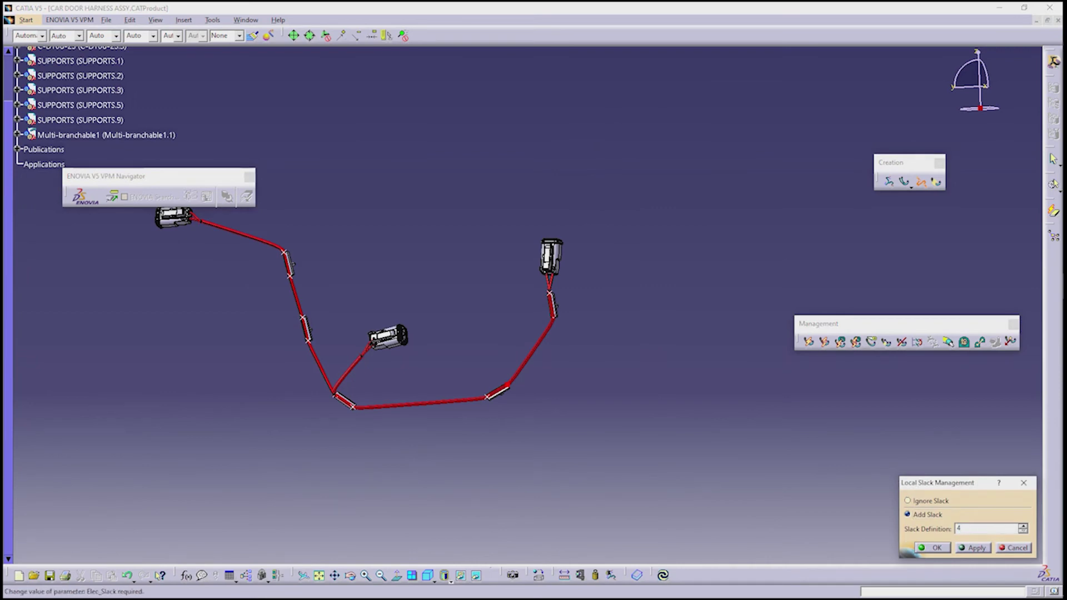
{"action": "left_click", "coordinate": [972, 548]}
{"action": "key", "text": "Return"}
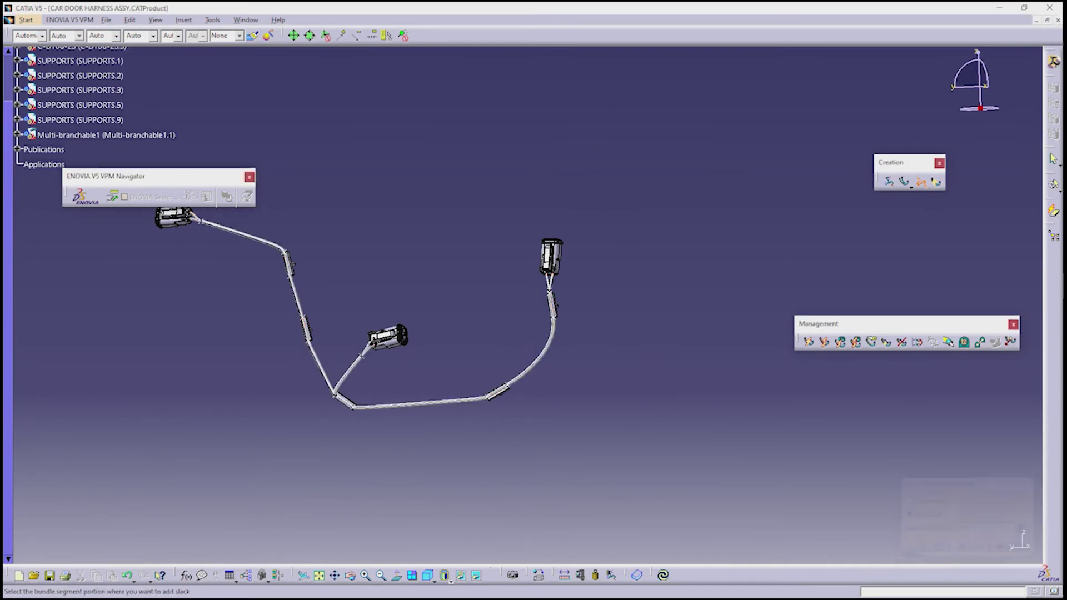
- Try 4 mm of local slack on the long lower bundle portion between supports, and reduce it to 2 mm
{"action": "left_click", "coordinate": [908, 515]}
{"action": "left_click", "coordinate": [973, 548]}
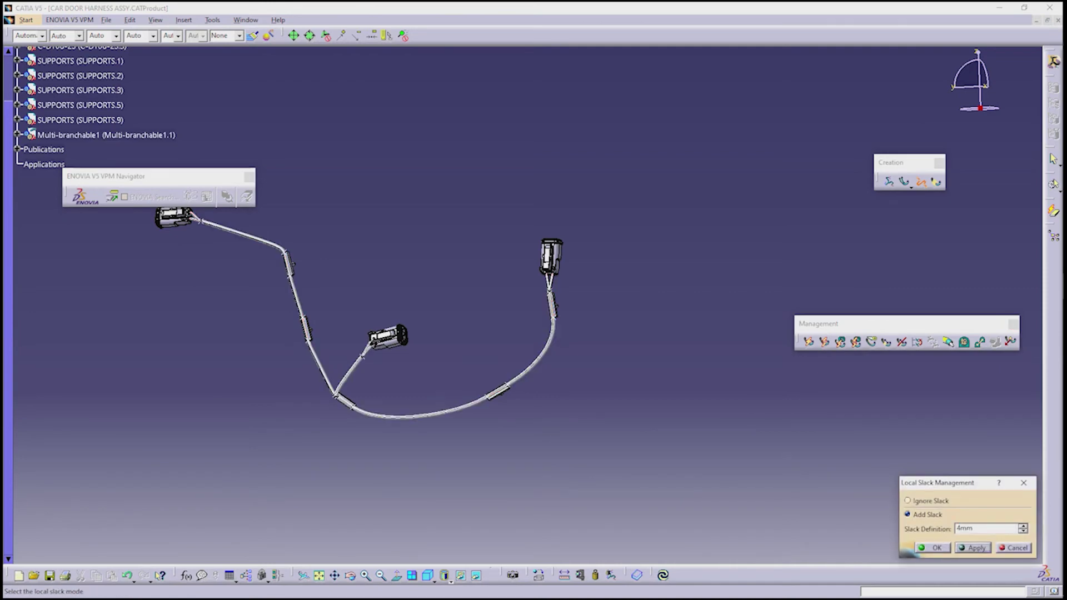
{"action": "double_click", "coordinate": [965, 529]}
{"action": "type", "text": "2"}
{"action": "left_click", "coordinate": [973, 548]}
- Add 2 mm of local slack to the bundle portion between the junction and the lower of the two left-side supports
{"action": "middle_click", "coordinate": [395, 272]}
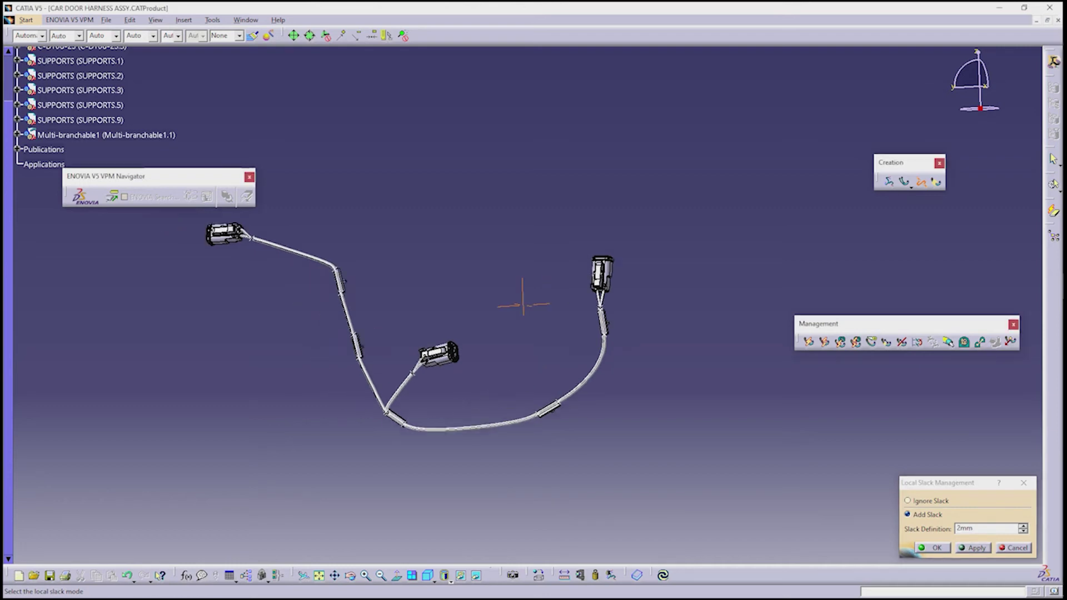
{"action": "left_click", "coordinate": [395, 276]}
{"action": "left_click", "coordinate": [907, 515]}
{"action": "left_click", "coordinate": [973, 548]}
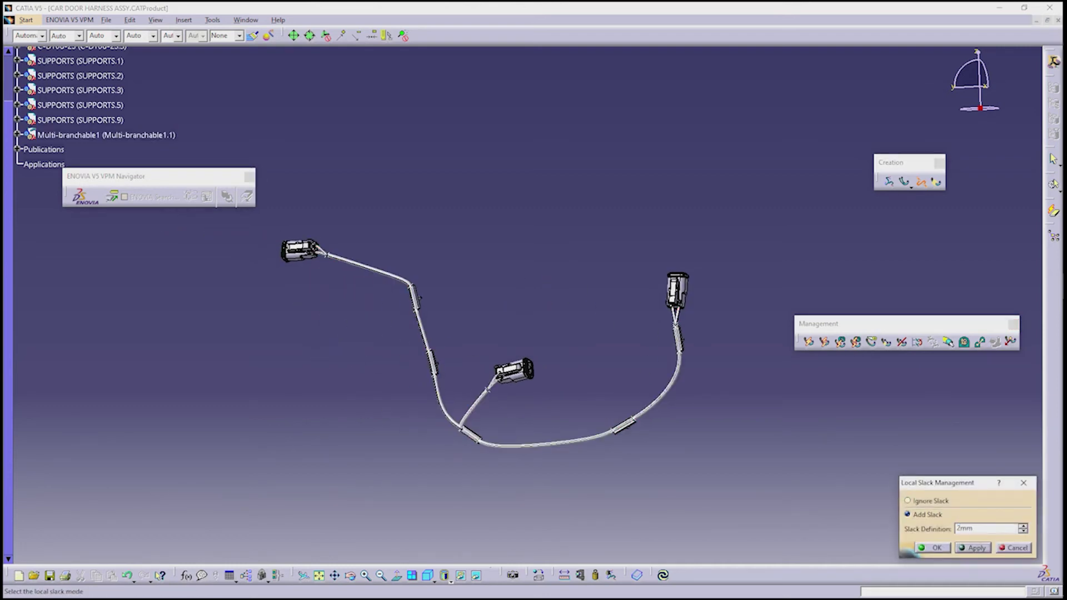
- Add local slack to the middle connector's branch, trying 2 mm and raising it to 4 mm
{"action": "left_click", "coordinate": [395, 278]}
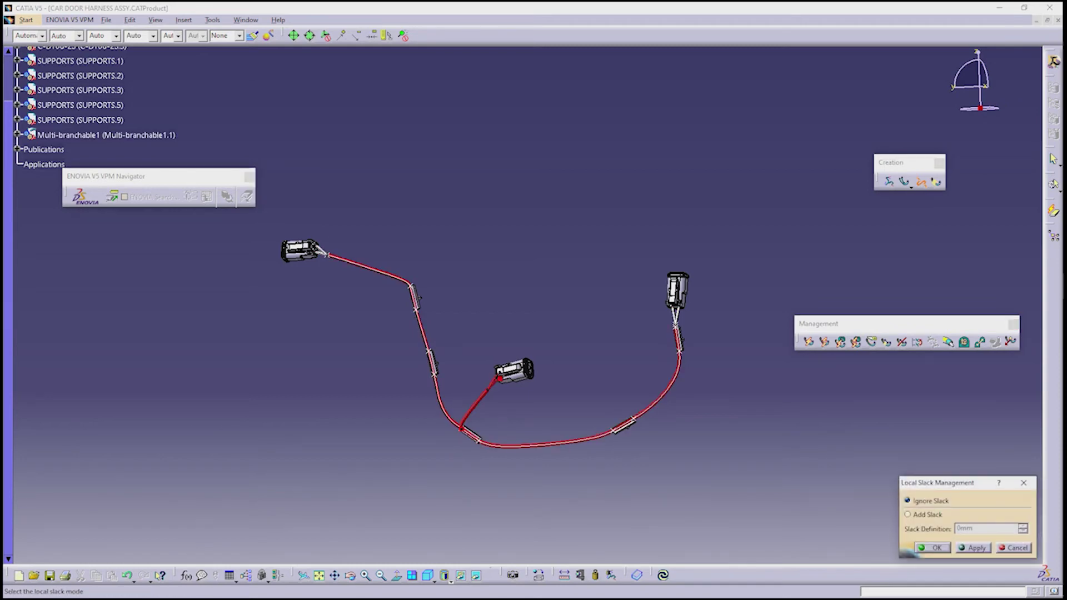
{"action": "left_click", "coordinate": [907, 515]}
{"action": "left_click", "coordinate": [972, 548]}
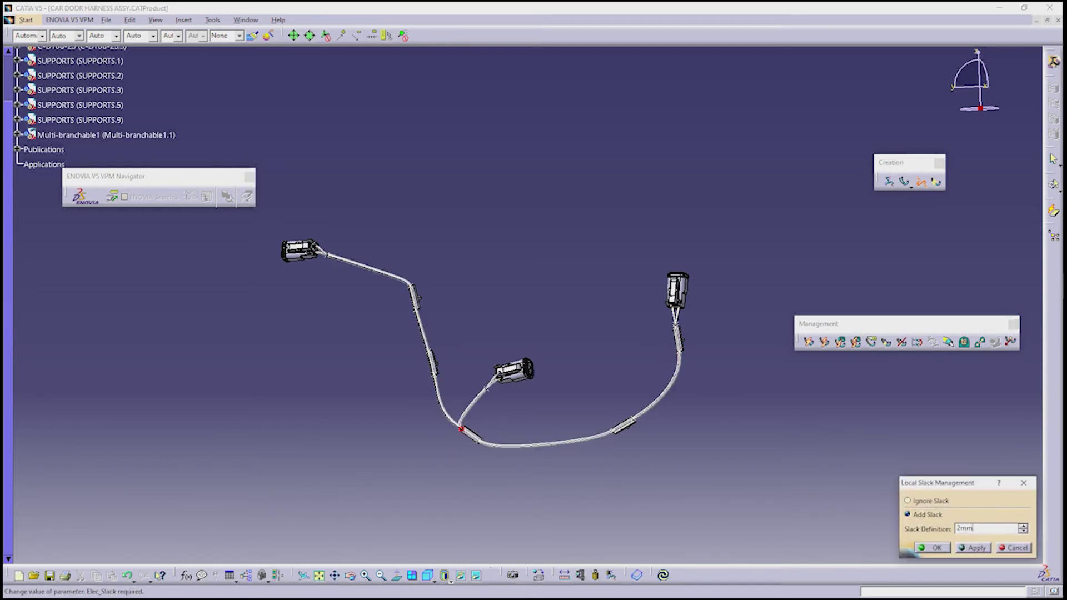
{"action": "type", "text": "4"}
{"action": "left_click", "coordinate": [974, 548]}
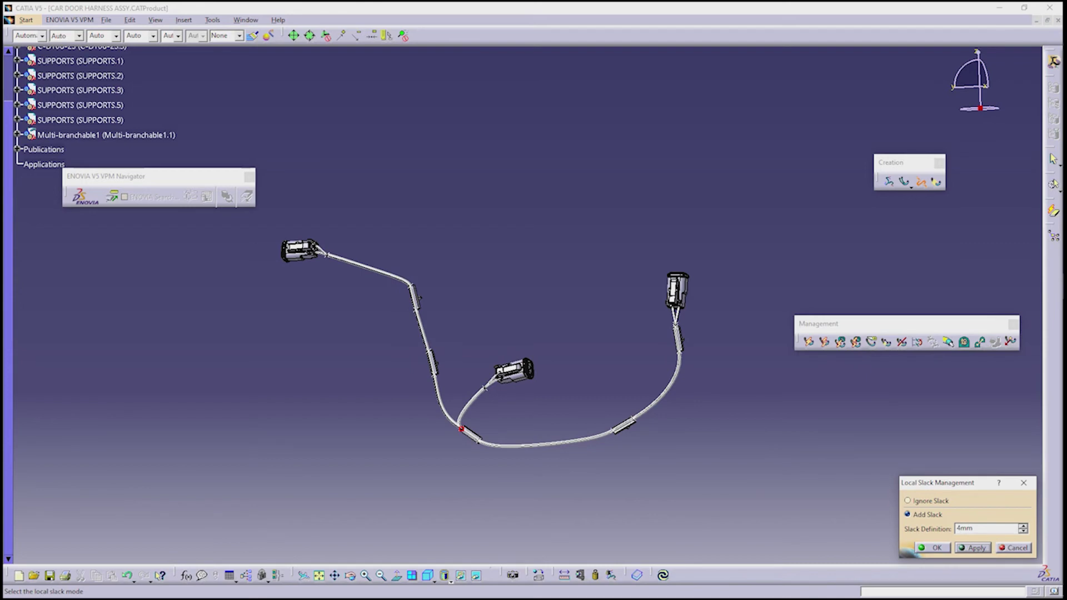
{"action": "left_click", "coordinate": [933, 548]}
- Add 5 mm of local slack to the bundle portion between the far-left connector's branch point and its nearest support
{"action": "middle_click_drag", "start_coordinate": [500, 361], "coordinate": [545, 353]}
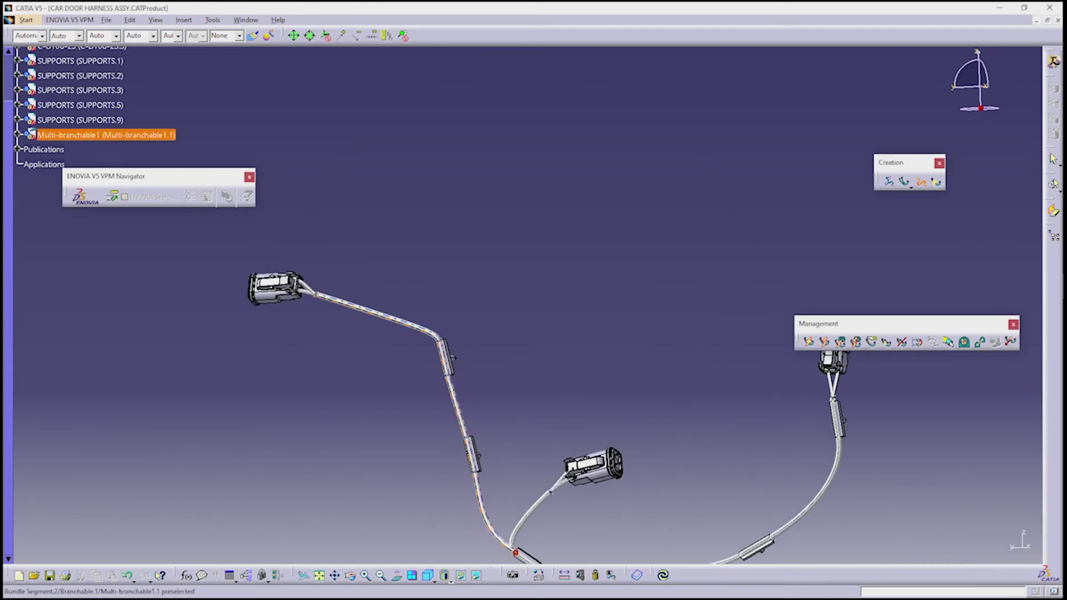
{"action": "left_click", "coordinate": [515, 552]}
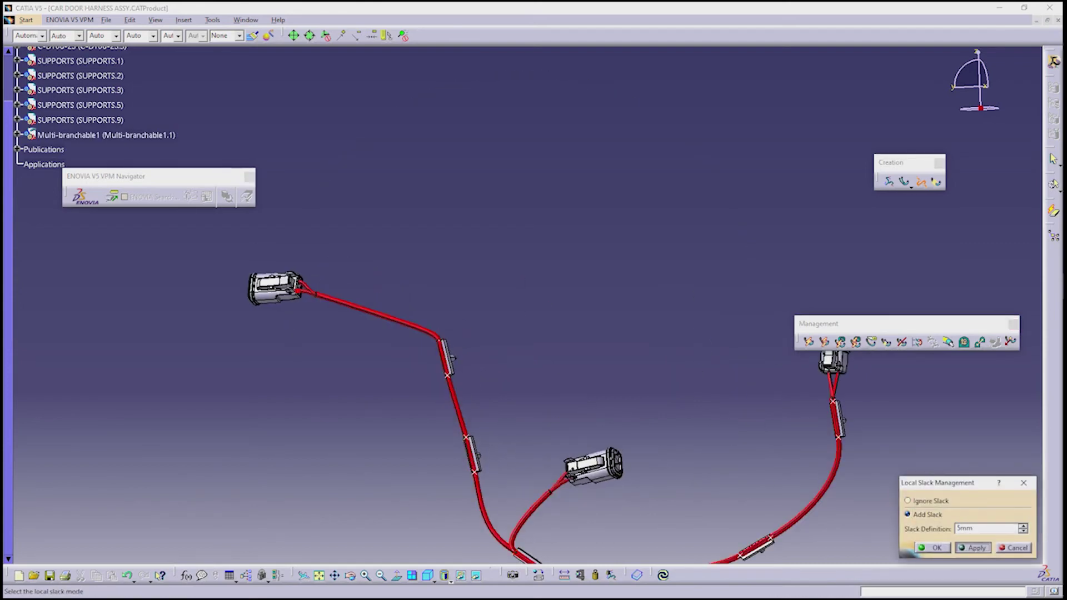
{"action": "left_click", "coordinate": [974, 548]}
{"action": "left_click", "coordinate": [933, 548]}
{"action": "middle_click_drag", "start_coordinate": [500, 361], "coordinate": [550, 205]}
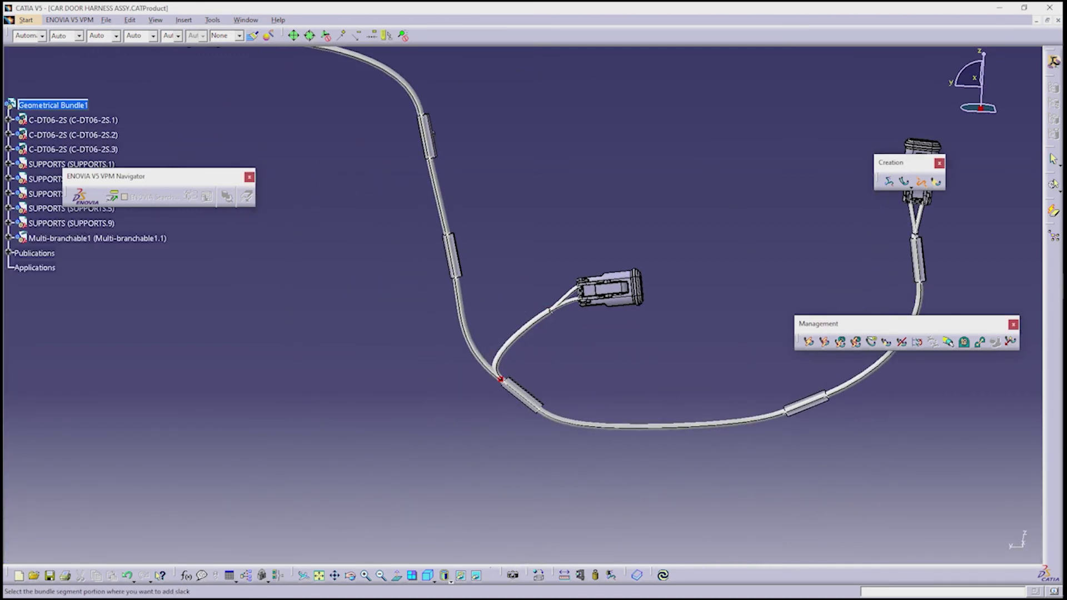
{"action": "middle_click_drag", "start_coordinate": [528, 284], "coordinate": [529, 298]}
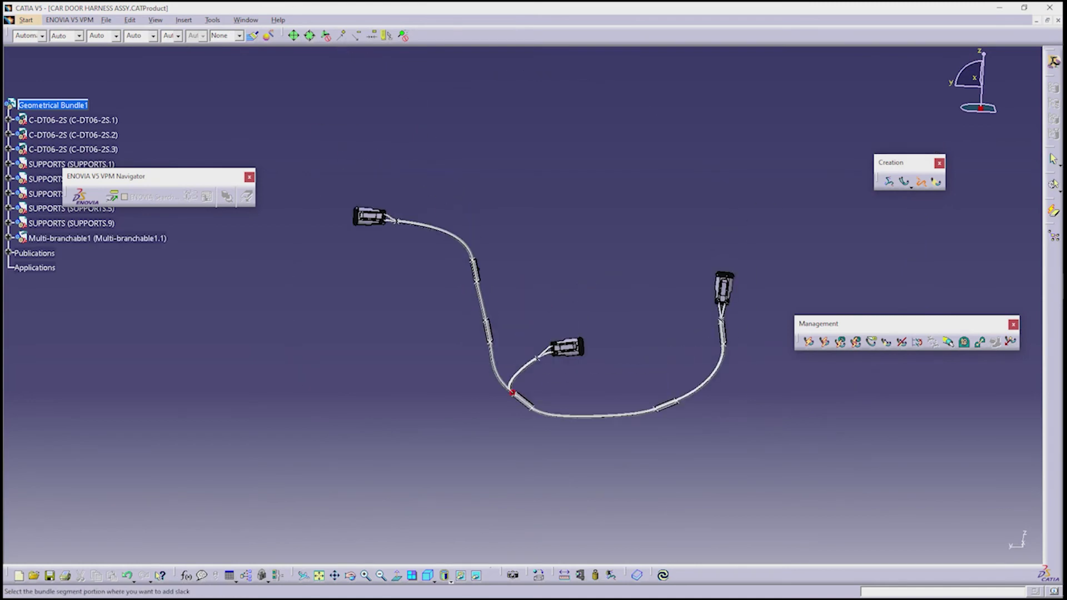
- Color the main branch's 2 mm bundle segment entering the far-left connector's lower cavity red
{"action": "key", "text": "Escape"}
{"action": "double_click", "coordinate": [97, 238]}
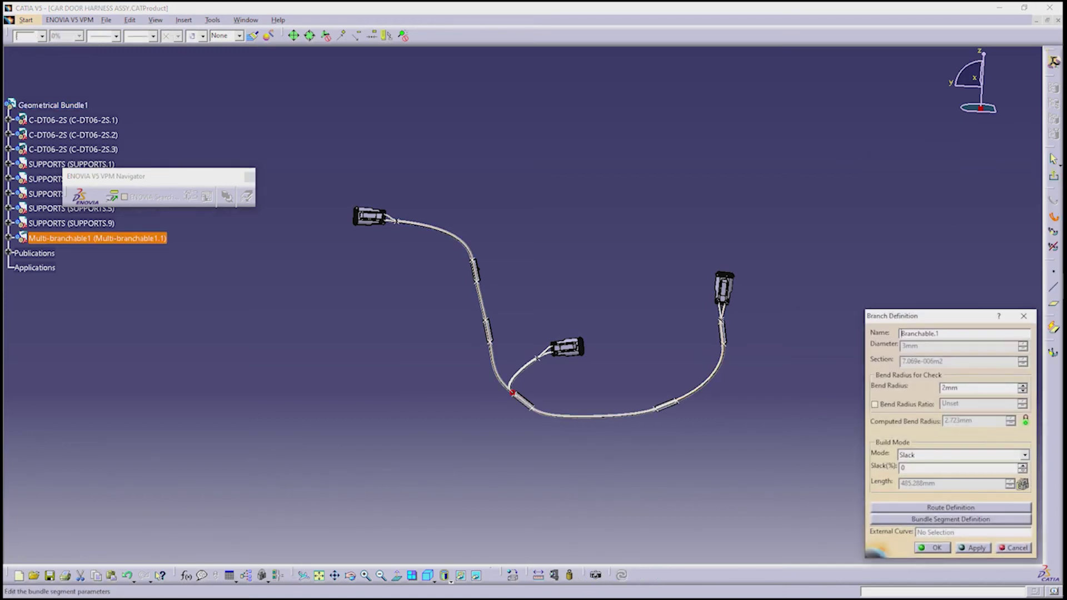
{"action": "left_click", "coordinate": [951, 519]}
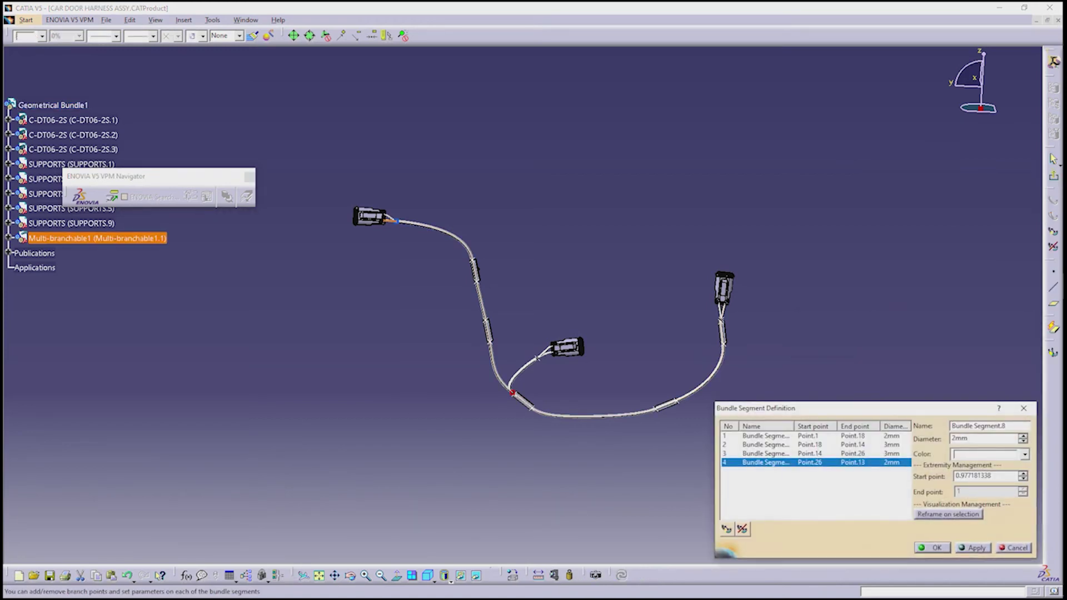
{"action": "middle_click_drag", "start_coordinate": [536, 301], "coordinate": [523, 304], "text": "ctrl"}
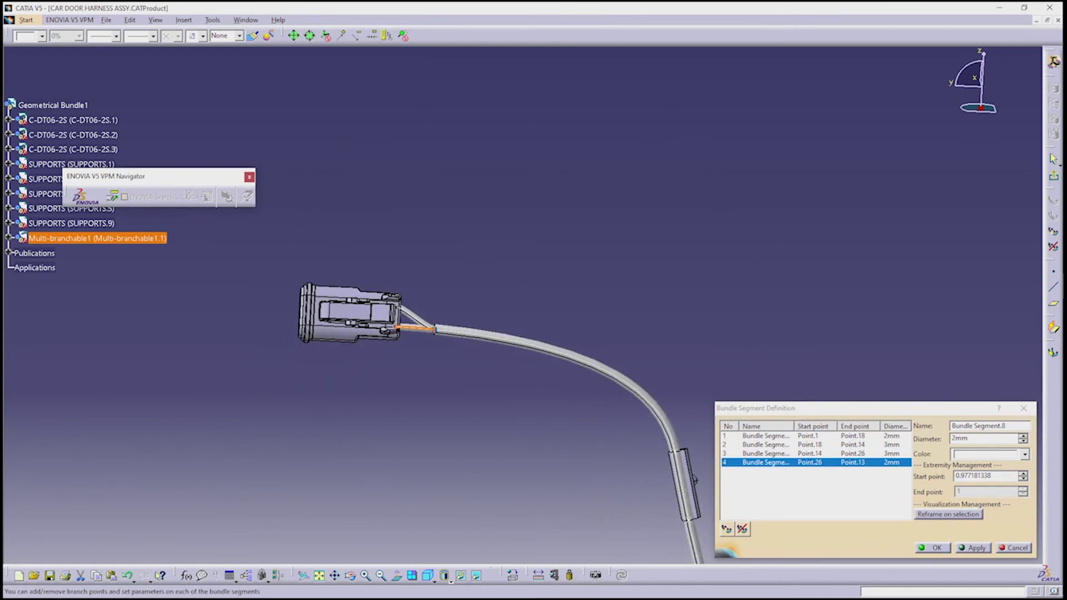
{"action": "left_click", "coordinate": [1024, 454]}
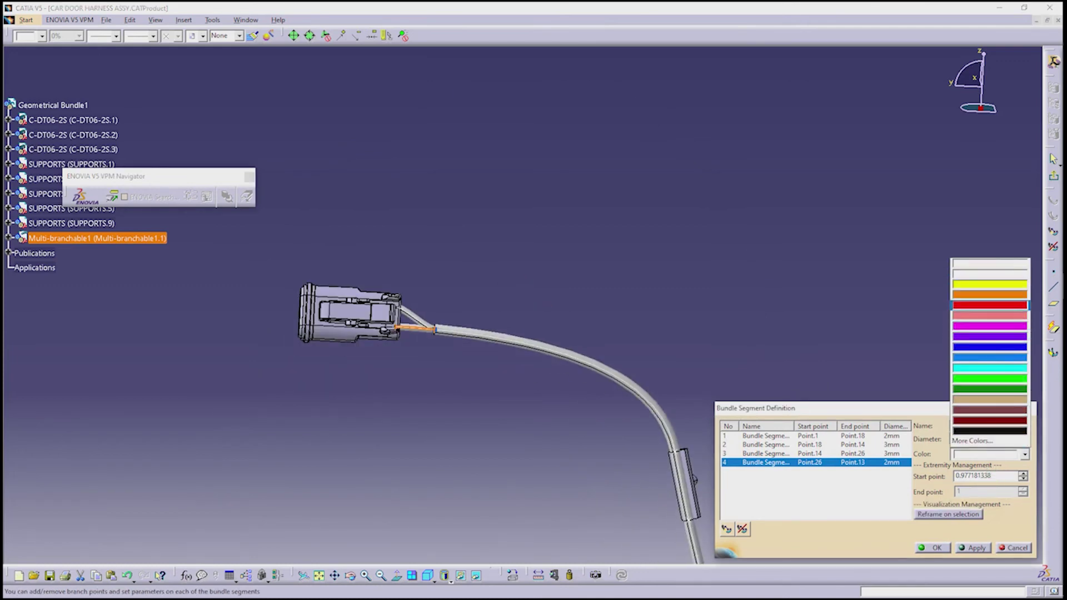
{"action": "left_click", "coordinate": [990, 305]}
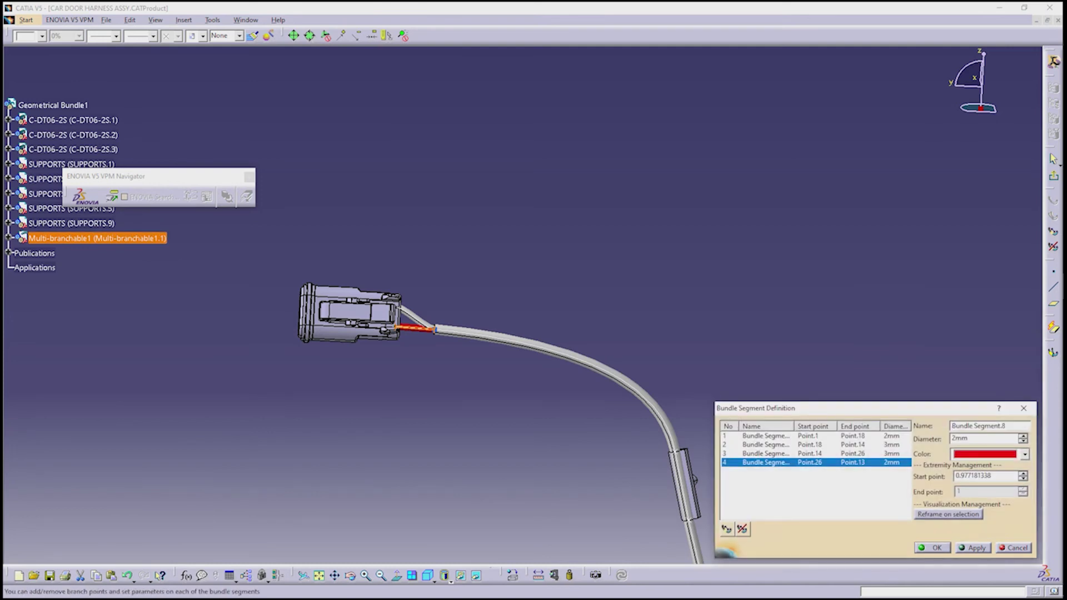
- Try a tan color on the main branch's two 3 mm segments, on both sides of the junction
{"action": "left_click", "coordinate": [765, 454]}
{"action": "key", "text": "Up"}
{"action": "key", "text": "Up"}
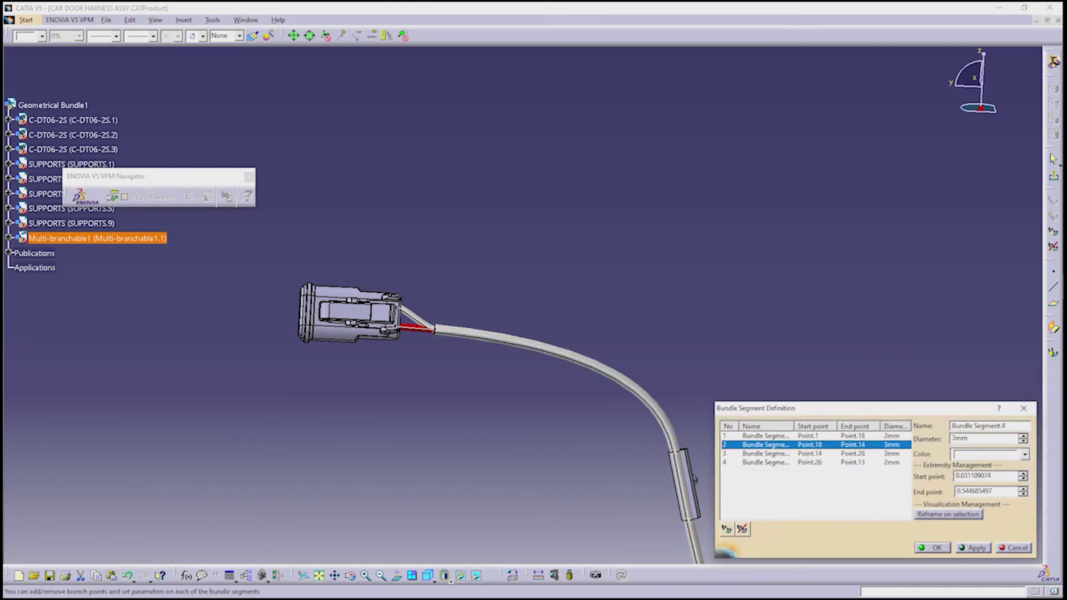
{"action": "key", "text": "Down"}
{"action": "key", "text": "Down"}
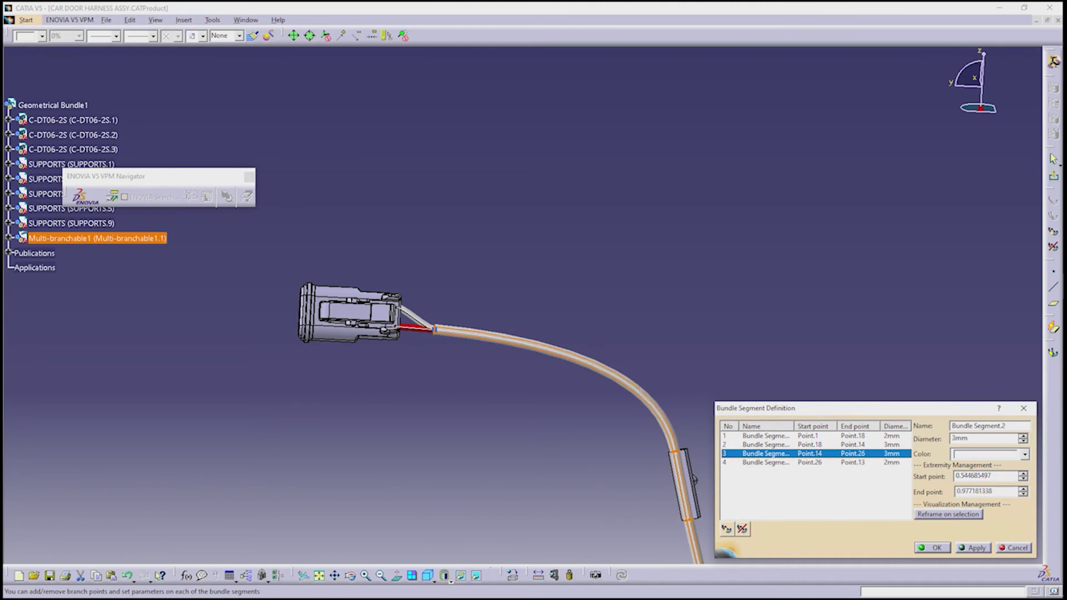
{"action": "left_click", "coordinate": [987, 454]}
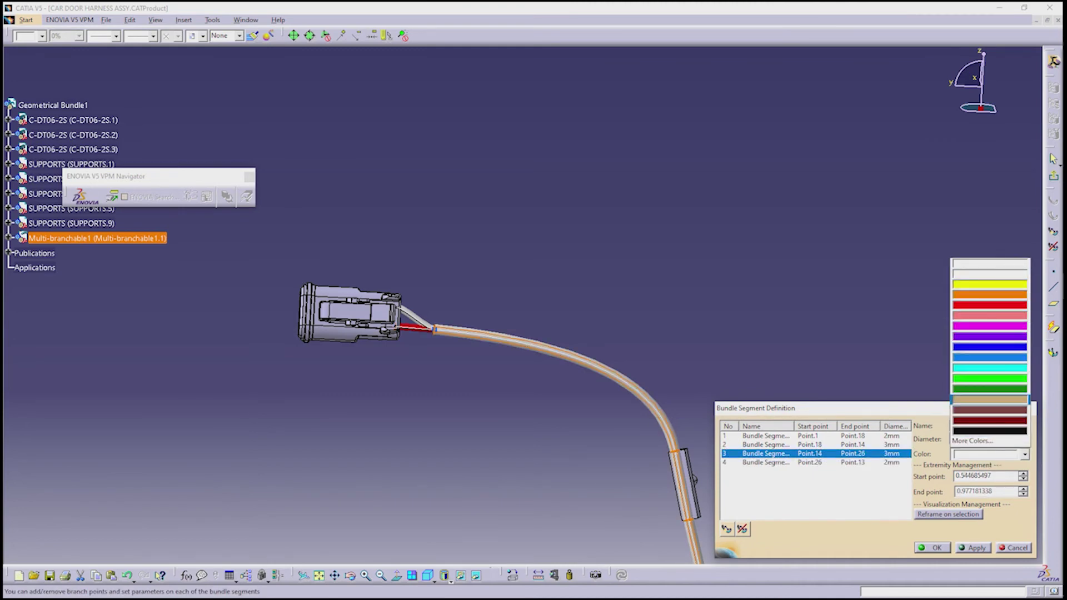
{"action": "left_click", "coordinate": [989, 399]}
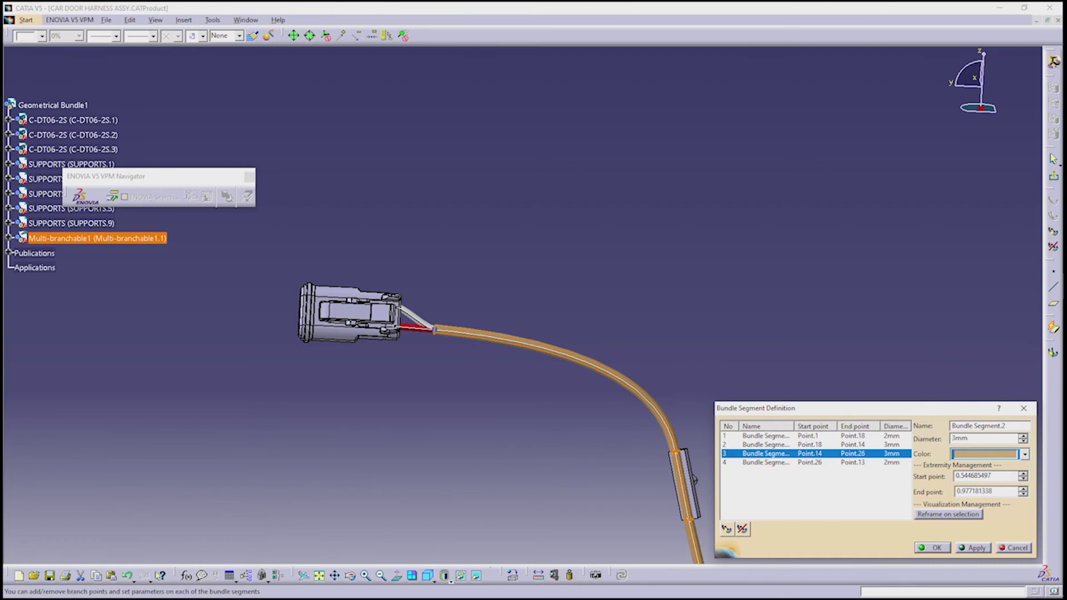
{"action": "middle_click_drag", "start_coordinate": [571, 310], "coordinate": [523, 297]}
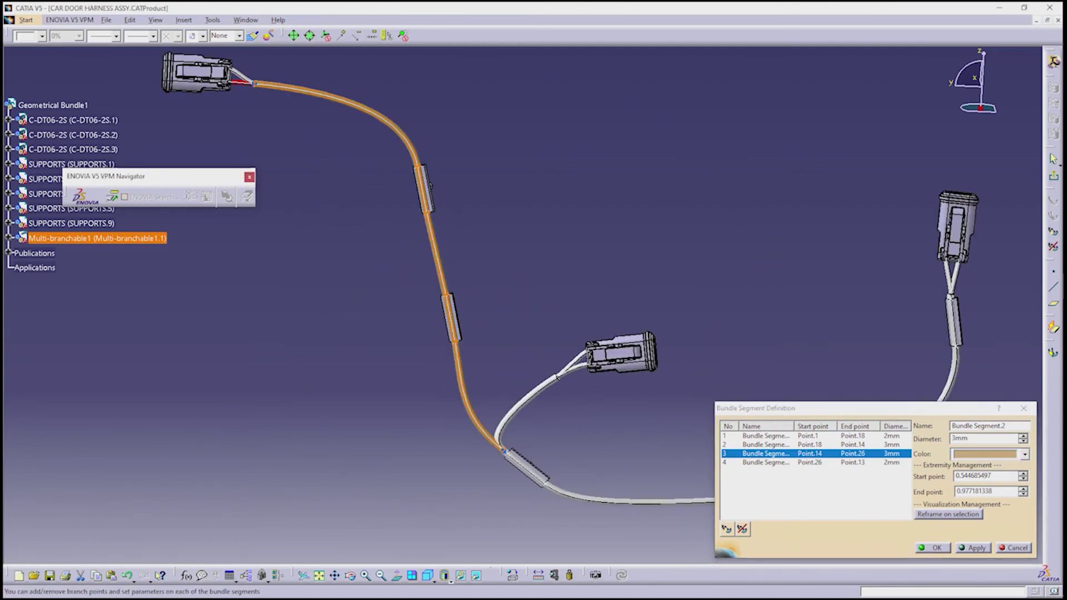
{"action": "left_click", "coordinate": [765, 445]}
{"action": "left_click", "coordinate": [1024, 454]}
{"action": "left_click", "coordinate": [989, 273]}
{"action": "middle_click_drag", "start_coordinate": [582, 303], "coordinate": [449, 304]}
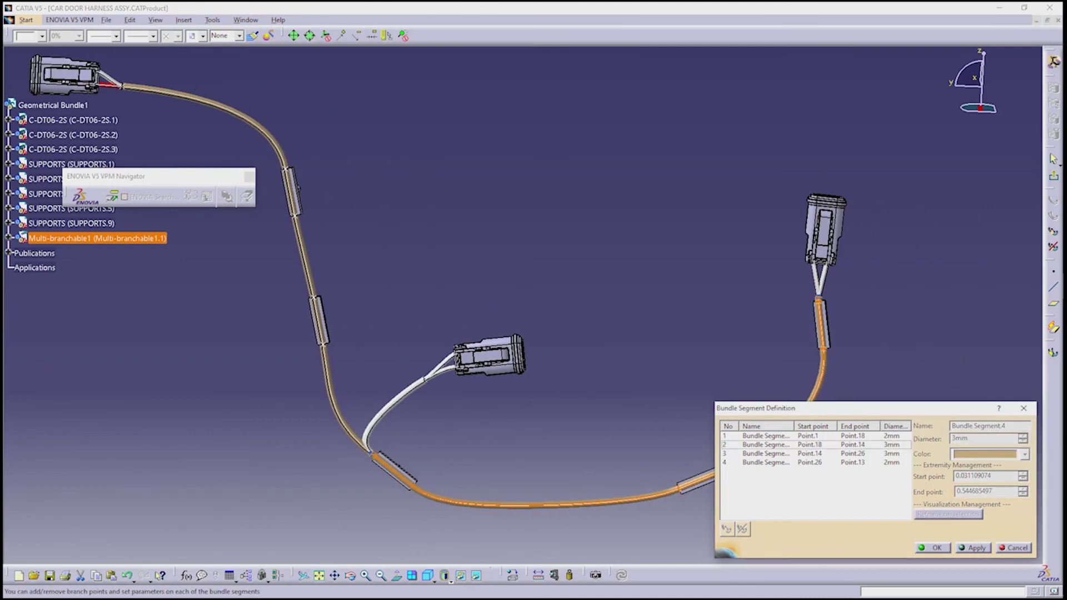
- Color both 3 mm segments of the main branch, on either side of the junction, reddish brown
{"action": "left_click", "coordinate": [766, 444]}
{"action": "left_click", "coordinate": [1024, 454]}
{"action": "left_click", "coordinate": [989, 421]}
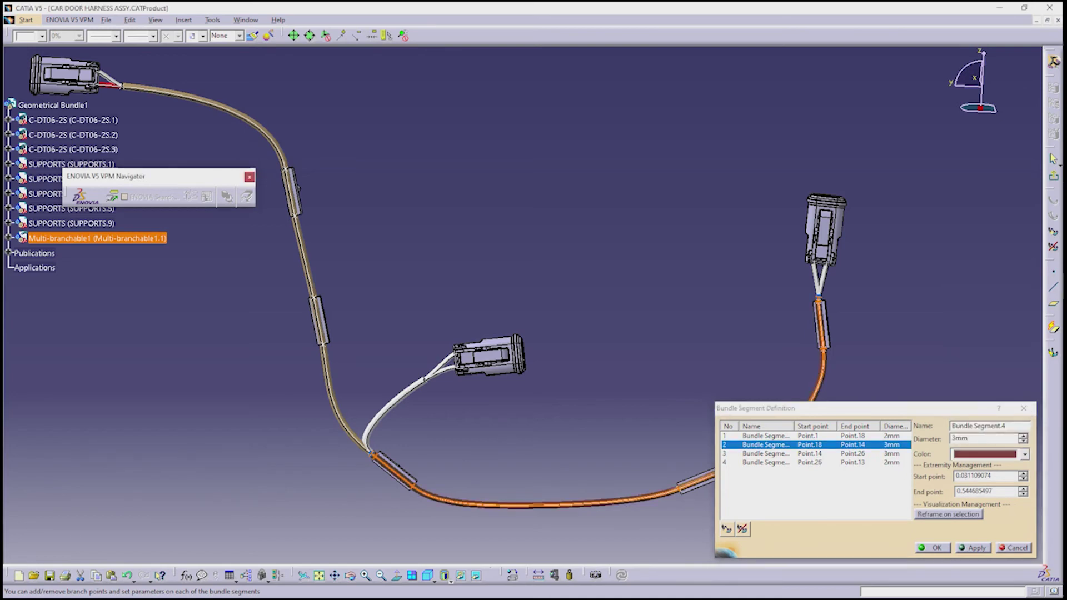
{"action": "left_click", "coordinate": [766, 454]}
{"action": "left_click", "coordinate": [1024, 454]}
{"action": "left_click", "coordinate": [989, 421]}
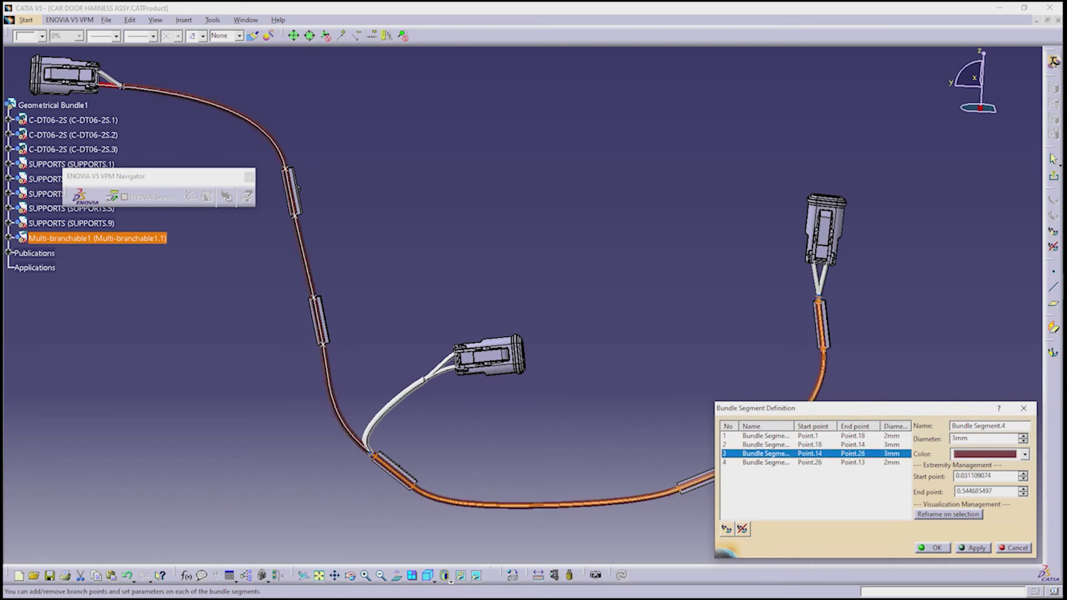
- Color the main branch's 2 mm segment entering the far-right connector red, and accept the branch definition
{"action": "left_click", "coordinate": [766, 436]}
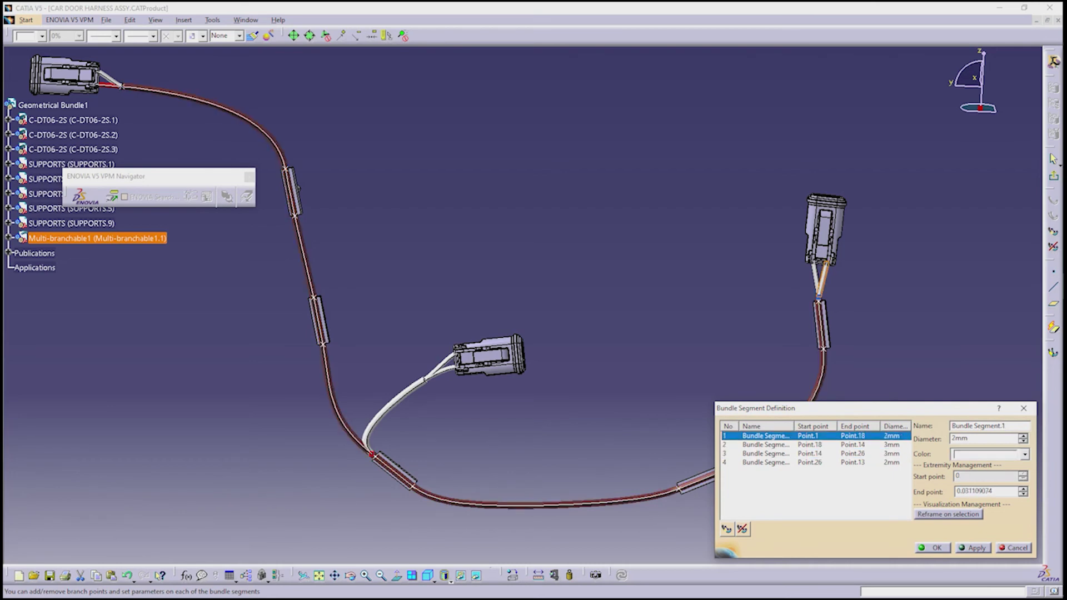
{"action": "left_click", "coordinate": [1024, 454]}
{"action": "left_click", "coordinate": [990, 304]}
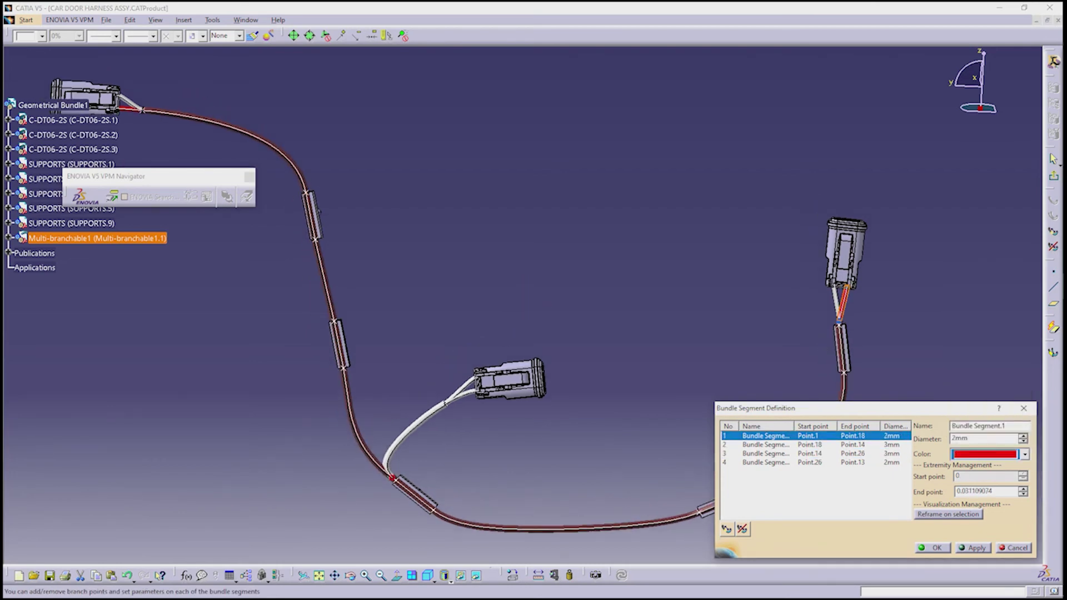
{"action": "left_click", "coordinate": [933, 547]}
{"action": "left_click", "coordinate": [981, 550]}
- Color the far-right connector's second 2 mm branch, Branchable.3, yellow
{"action": "double_click", "coordinate": [97, 238]}
{"action": "left_click", "coordinate": [950, 518]}
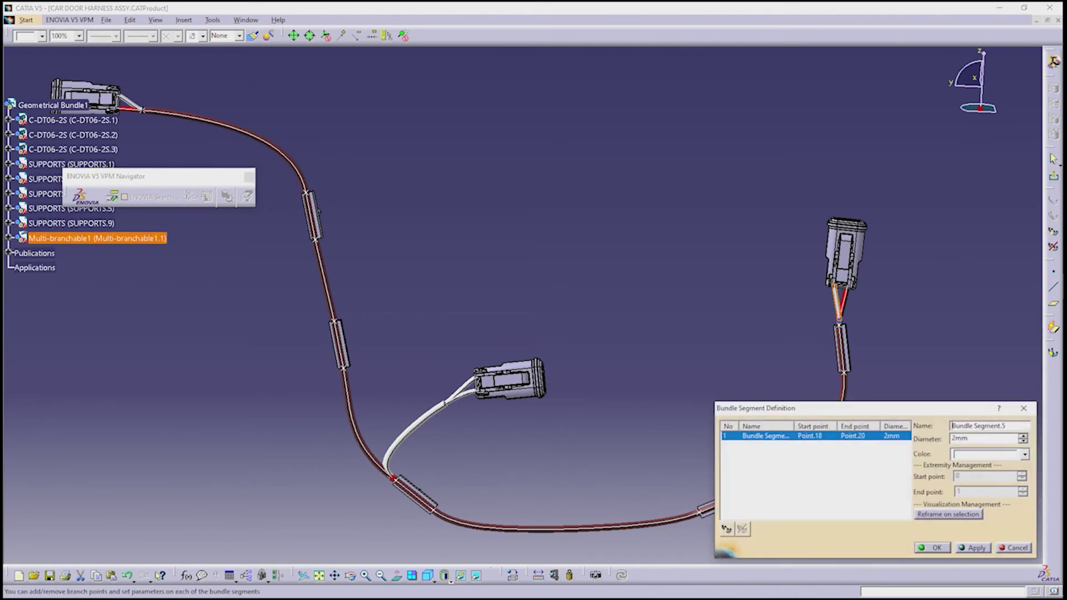
{"action": "left_click", "coordinate": [1025, 454]}
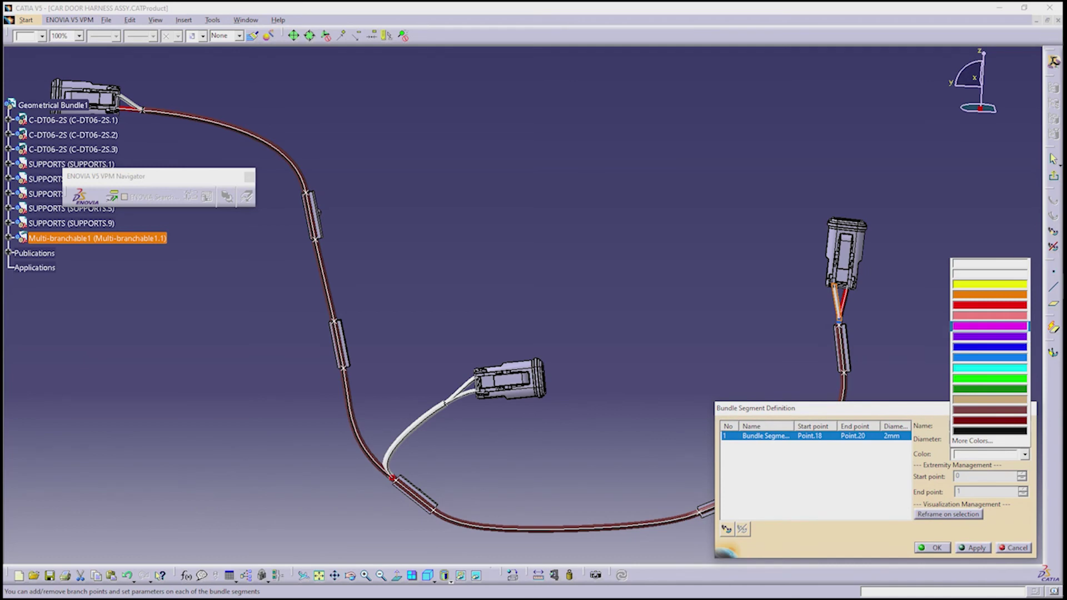
{"action": "left_click", "coordinate": [990, 284]}
{"action": "left_click", "coordinate": [933, 547]}
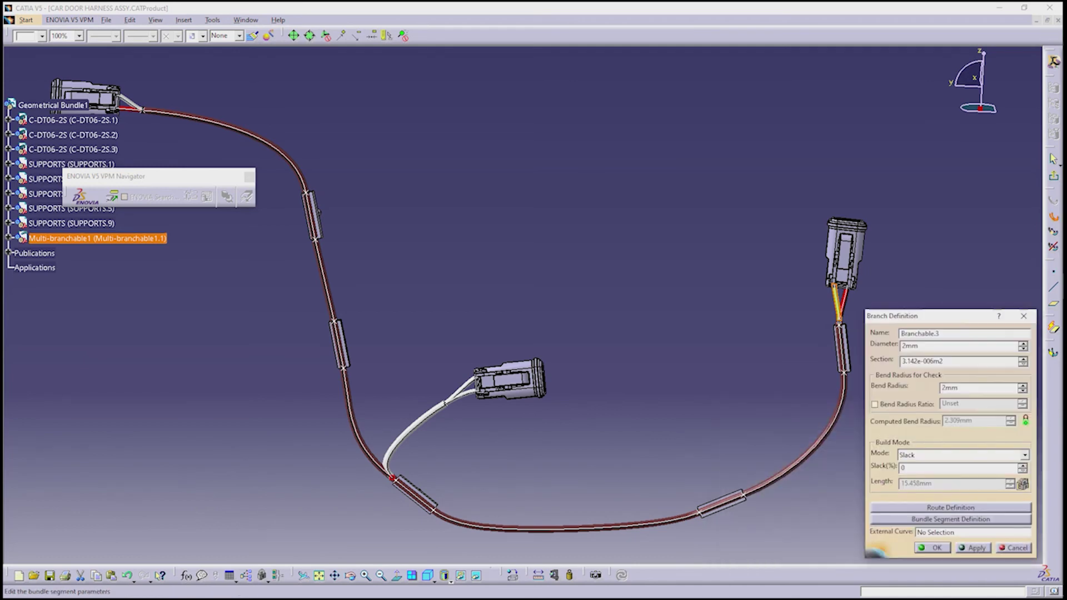
{"action": "left_click", "coordinate": [981, 549]}
- Color the far-left connector's second 2 mm branch, Branchable.5, yellow
{"action": "double_click", "coordinate": [97, 238]}
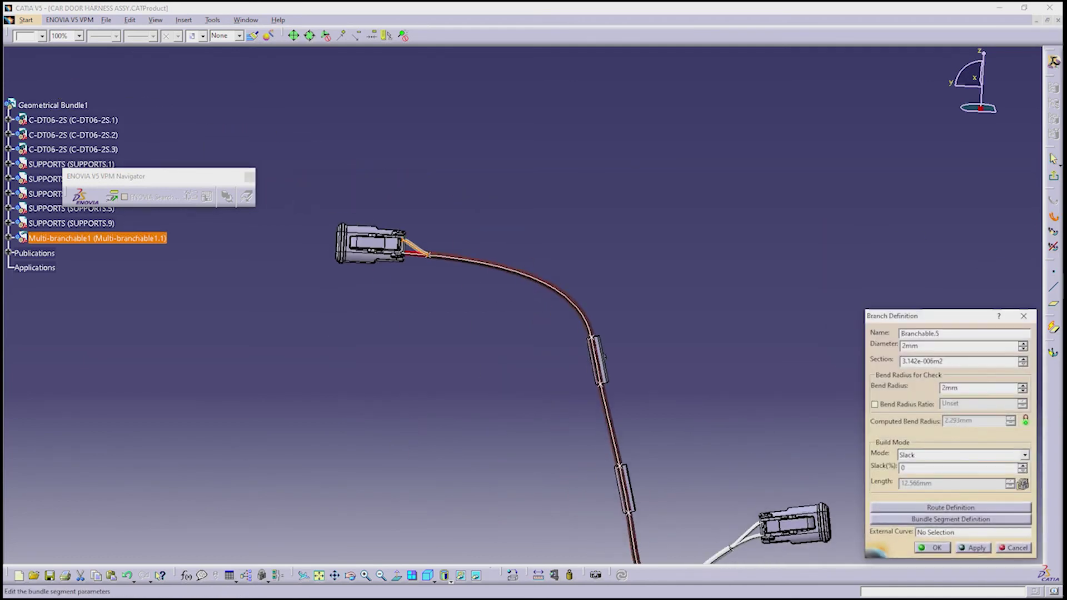
{"action": "left_click", "coordinate": [950, 519]}
{"action": "left_click", "coordinate": [1025, 454]}
{"action": "left_click", "coordinate": [990, 284]}
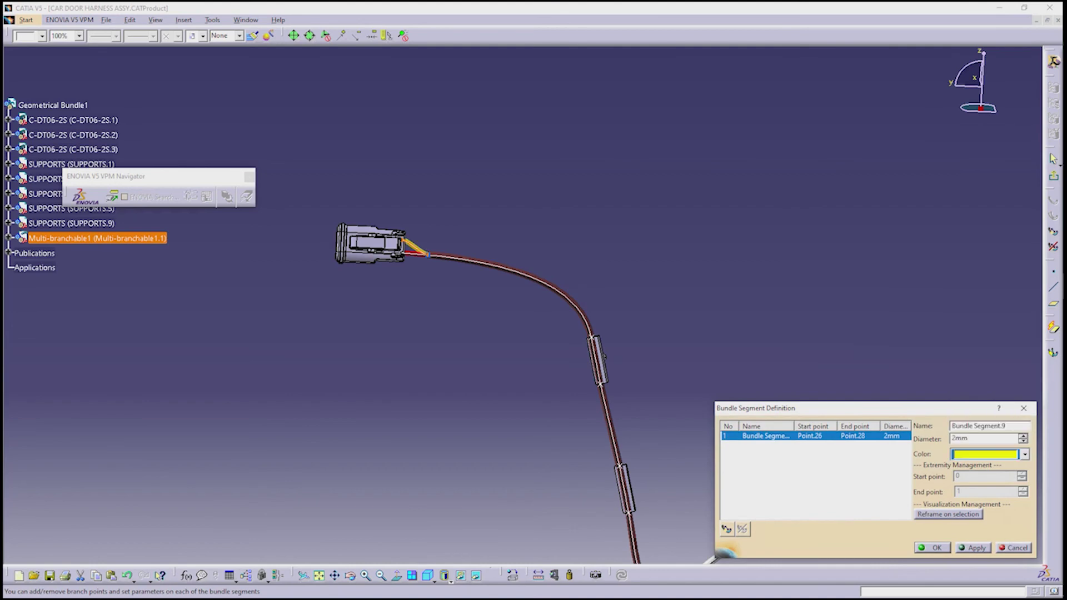
{"action": "left_click", "coordinate": [933, 547]}
{"action": "left_click", "coordinate": [934, 547]}
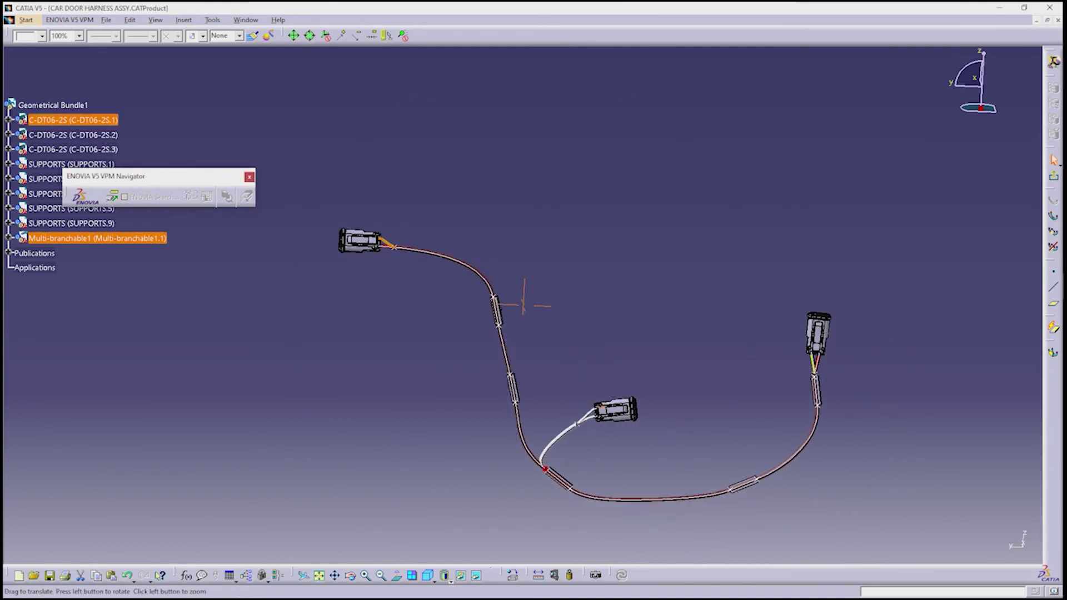
- On the middle connector's Branchable.2, color the 2 mm segment red and the 3 mm segment dark red
{"action": "middle_click_drag", "start_coordinate": [524, 305], "coordinate": [524, 294]}
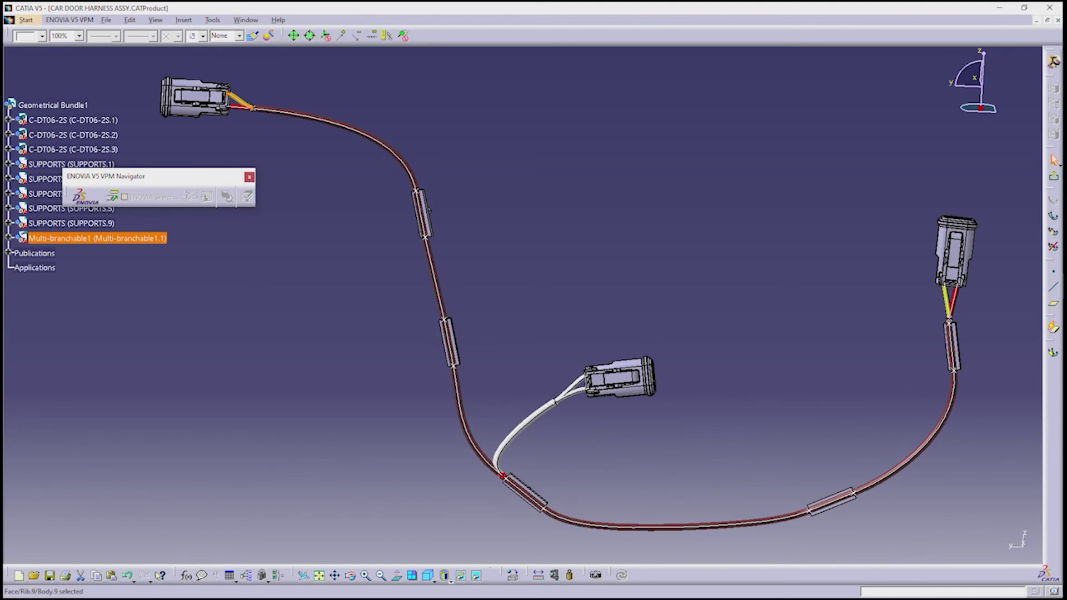
{"action": "mouse_move", "coordinate": [524, 305]}
{"action": "middle_mouse_down"}
{"action": "mouse_move", "coordinate": [522, 295]}
{"action": "mouse_move", "coordinate": [579, 298]}
{"action": "mouse_move", "coordinate": [529, 309]}
{"action": "middle_mouse_up"}
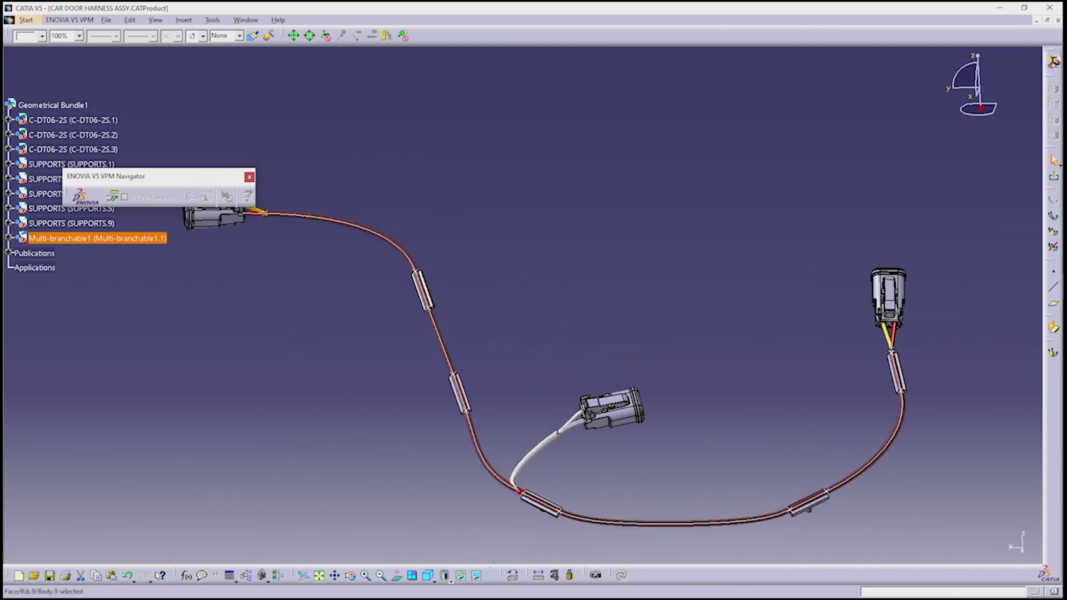
{"action": "left_click", "coordinate": [1054, 217]}
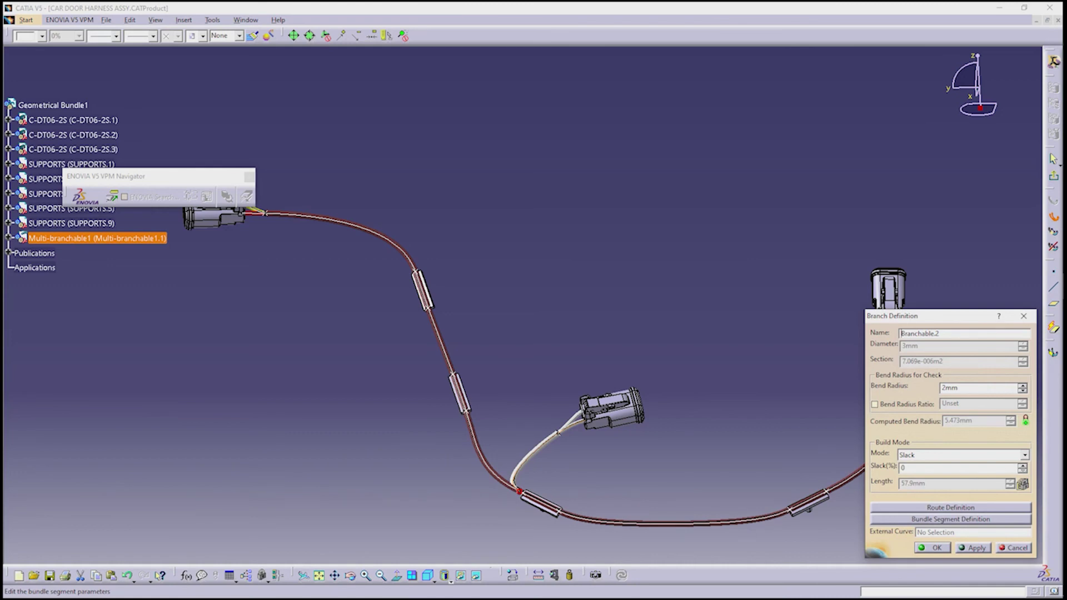
{"action": "left_click", "coordinate": [950, 519]}
{"action": "left_click", "coordinate": [1024, 454]}
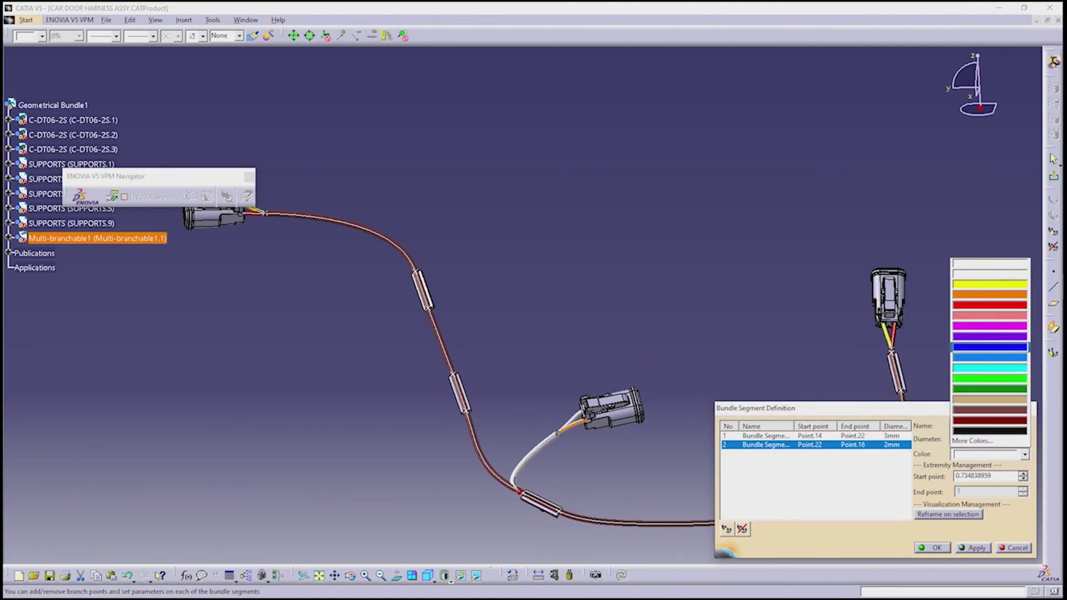
{"action": "key", "text": "Return"}
{"action": "left_click", "coordinate": [766, 436]}
{"action": "left_click", "coordinate": [1025, 455]}
{"action": "key", "text": "Return"}
{"action": "key", "text": "Return"}
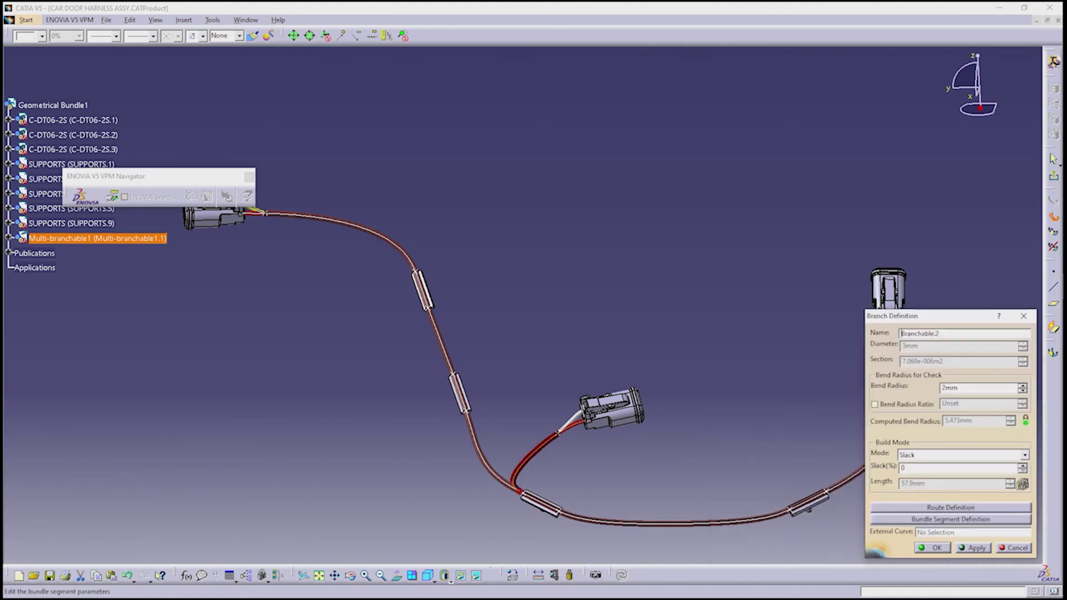
{"action": "key", "text": "Return"}
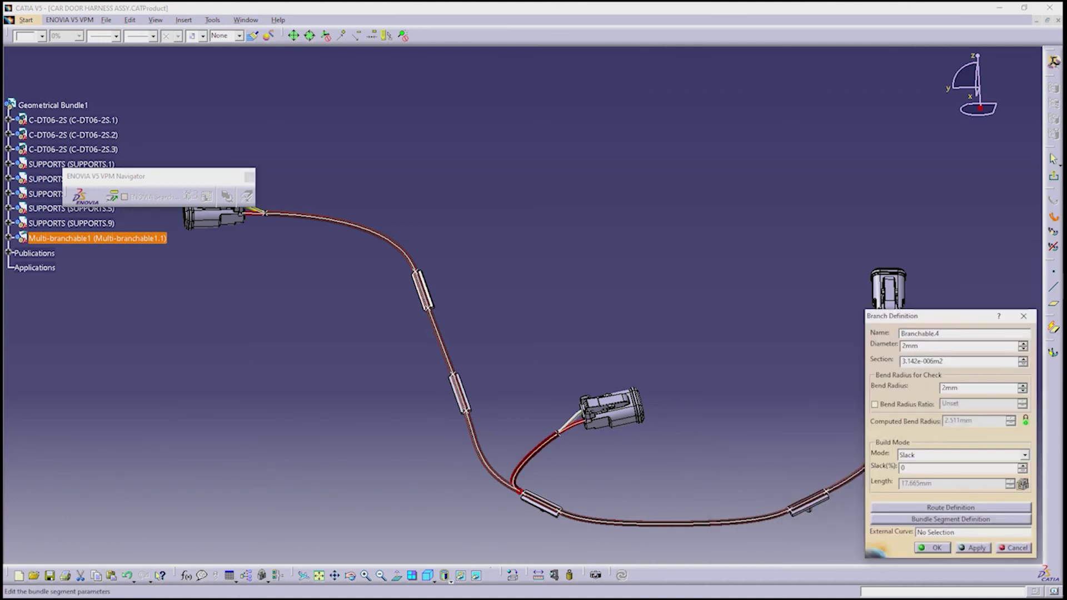
- Color the middle connector's second 2 mm branch, Branchable.4, reddish brown
{"action": "left_click", "coordinate": [950, 508]}
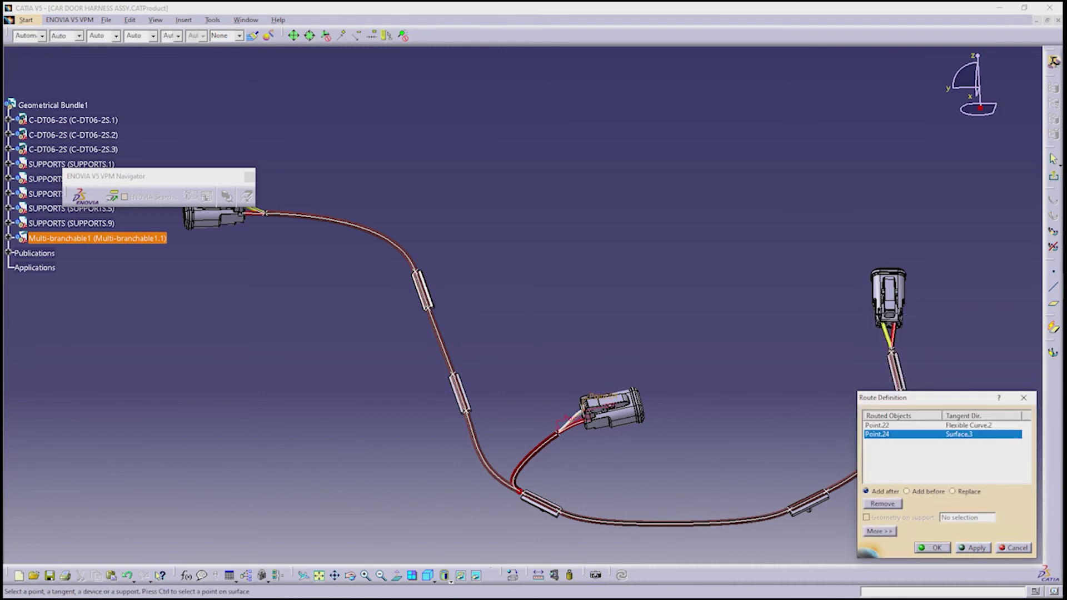
{"action": "key", "text": "Return"}
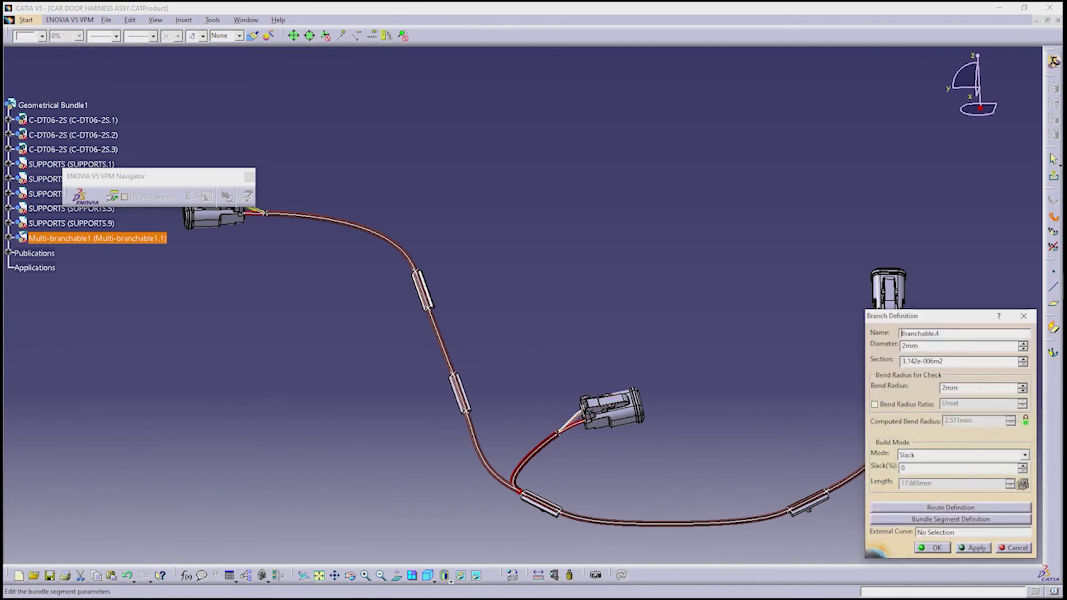
{"action": "left_click", "coordinate": [950, 519]}
{"action": "left_click", "coordinate": [1024, 454]}
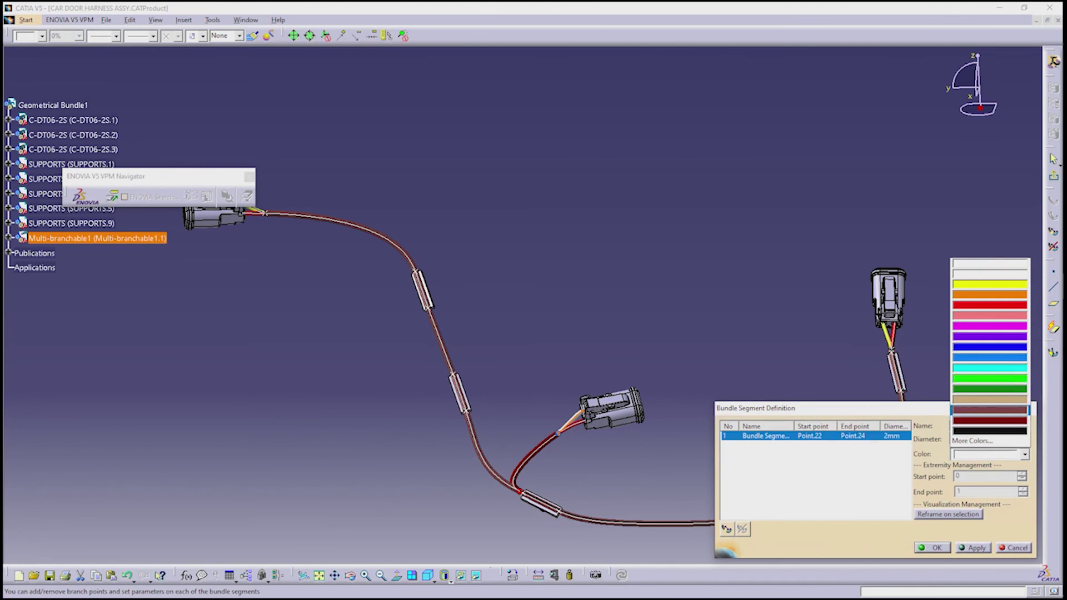
{"action": "left_click", "coordinate": [990, 410]}
{"action": "left_click", "coordinate": [932, 548]}
{"action": "left_click", "coordinate": [979, 549]}
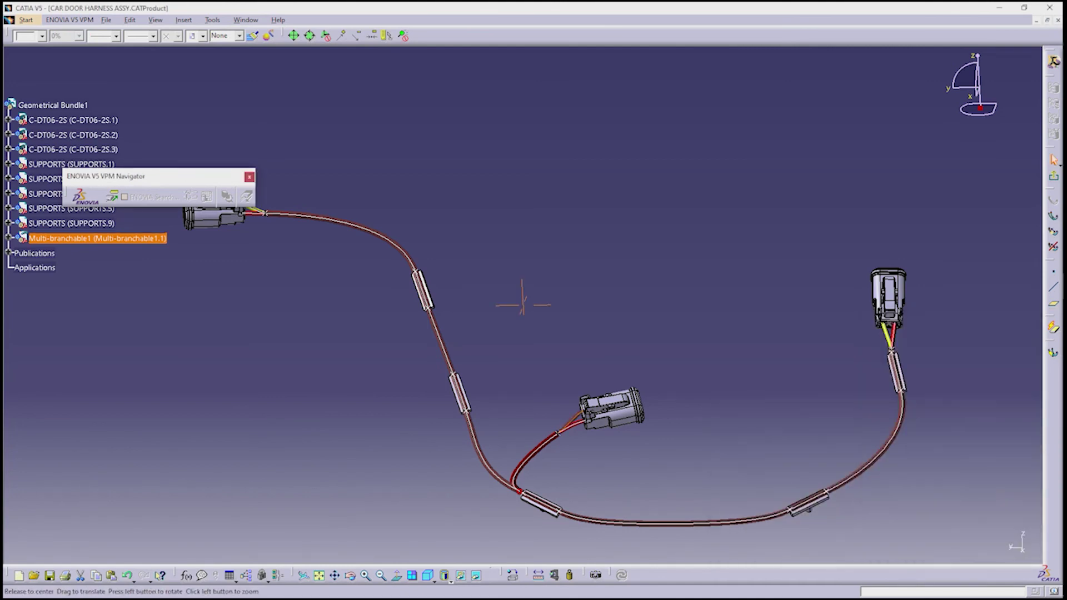
- Switch to the DOOR ASSY window to view the colored harness inside the door
{"action": "mouse_move", "coordinate": [611, 333]}
{"action": "middle_mouse_down"}
{"action": "mouse_move", "coordinate": [567, 272]}
{"action": "mouse_move", "coordinate": [689, 295]}
{"action": "middle_mouse_up"}
{"action": "middle_click_drag", "start_coordinate": [533, 311], "coordinate": [589, 303]}
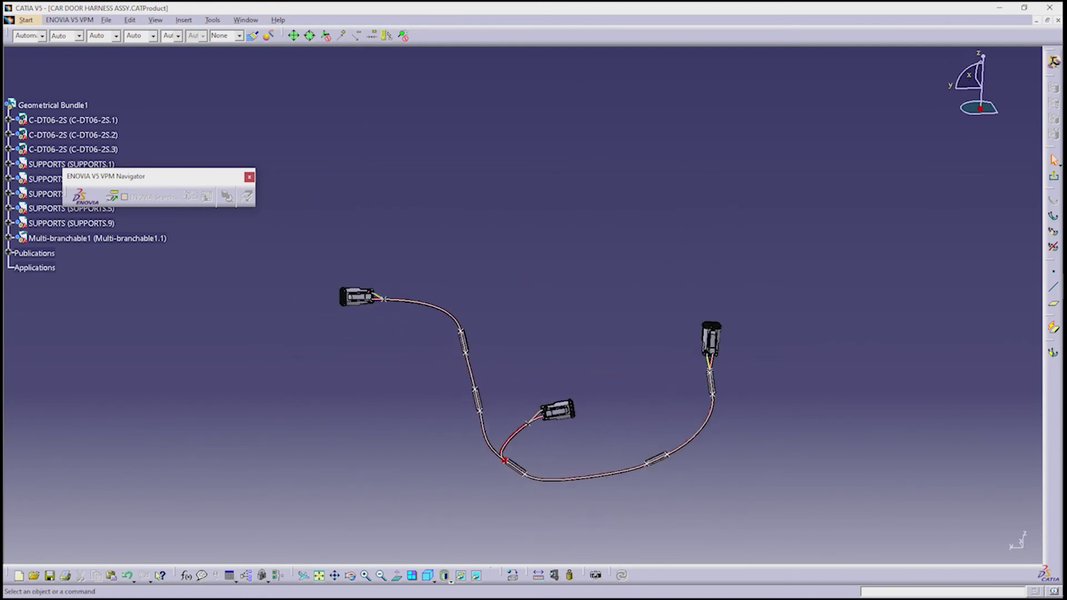
{"action": "left_click", "coordinate": [246, 19]}
{"action": "left_click", "coordinate": [295, 115]}
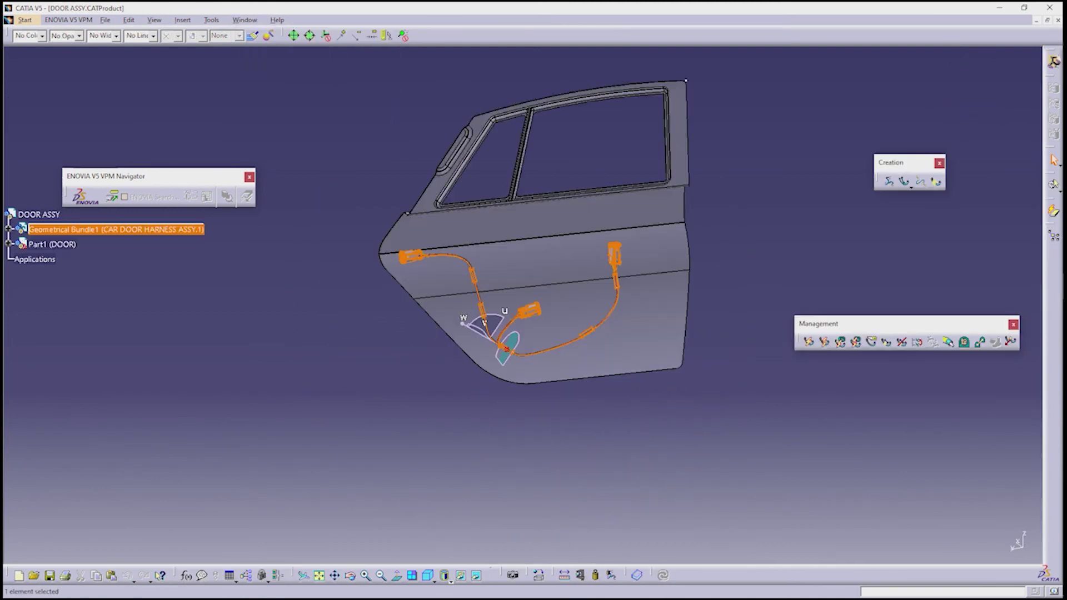
{"action": "middle_click_drag", "start_coordinate": [473, 428], "coordinate": [489, 443]}
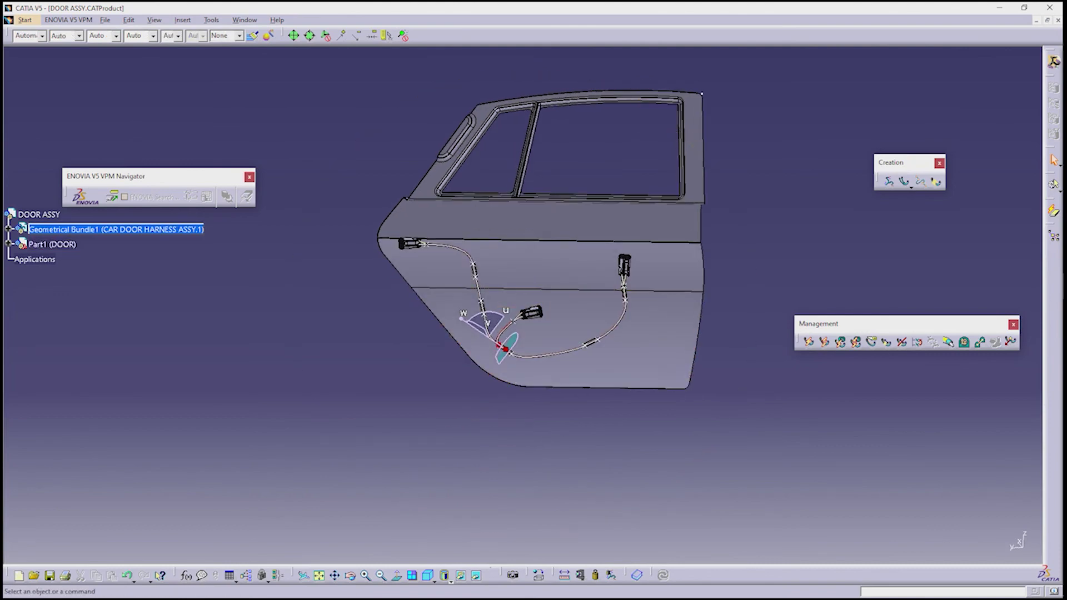
- Hide Geometrical Set.1 of Multi-branchable1 in the harness, and collapse the Multi-branchable1 tree node
{"action": "left_click", "coordinate": [9, 229]}
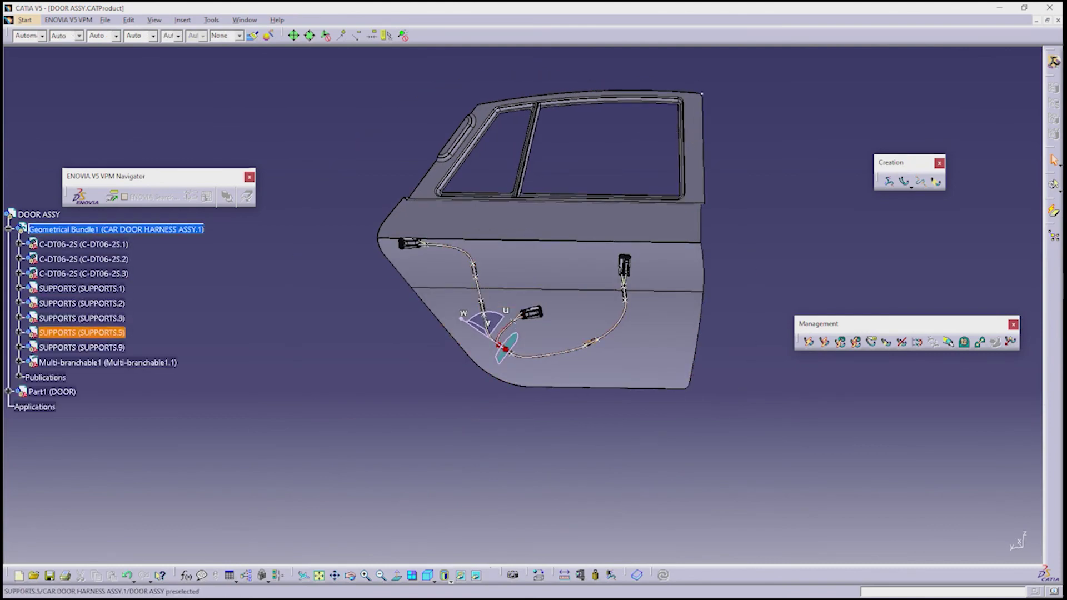
{"action": "left_click", "coordinate": [18, 362]}
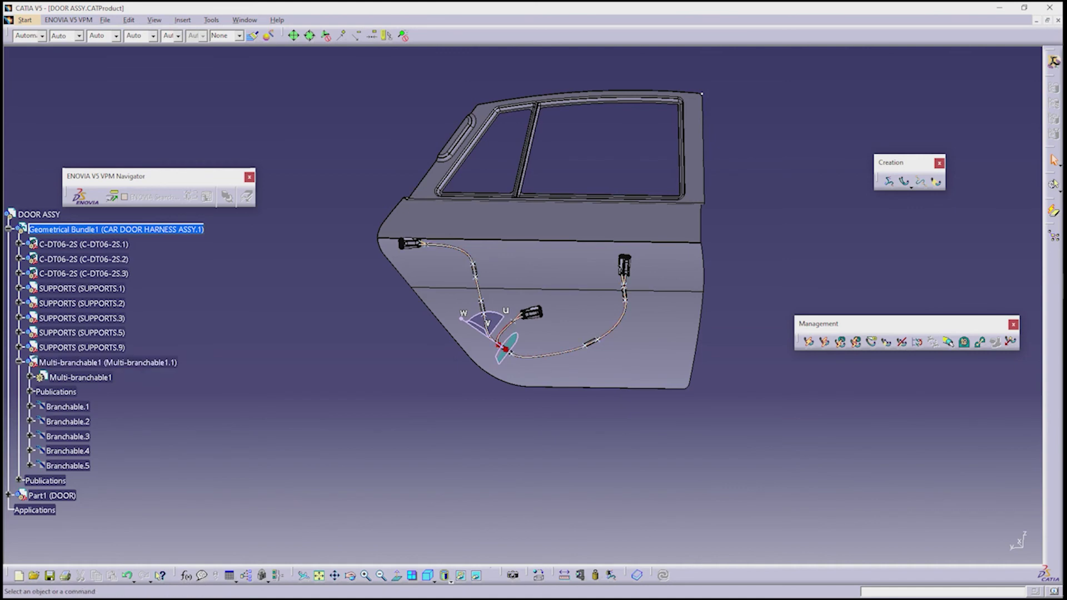
{"action": "left_click", "coordinate": [30, 378]}
{"action": "right_click", "coordinate": [84, 451]}
{"action": "left_click", "coordinate": [111, 321]}
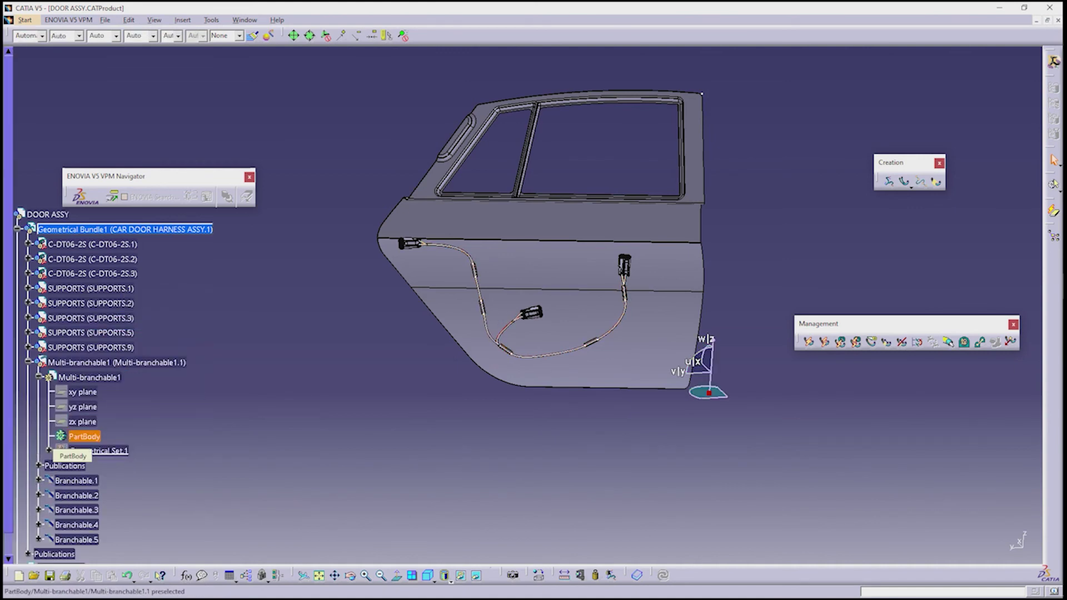
{"action": "left_click", "coordinate": [39, 377]}
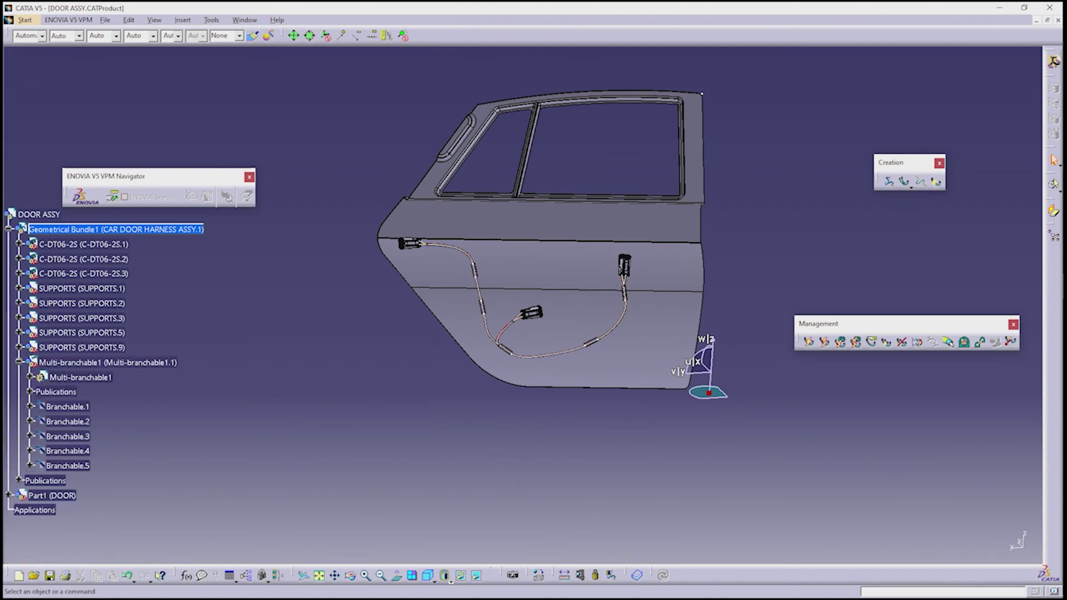
{"action": "left_click", "coordinate": [20, 362]}
{"action": "mouse_move", "coordinate": [545, 278]}
{"action": "middle_mouse_down"}
{"action": "mouse_move", "coordinate": [600, 245]}
{"action": "mouse_move", "coordinate": [522, 300]}
{"action": "mouse_move", "coordinate": [551, 277]}
{"action": "middle_mouse_up"}
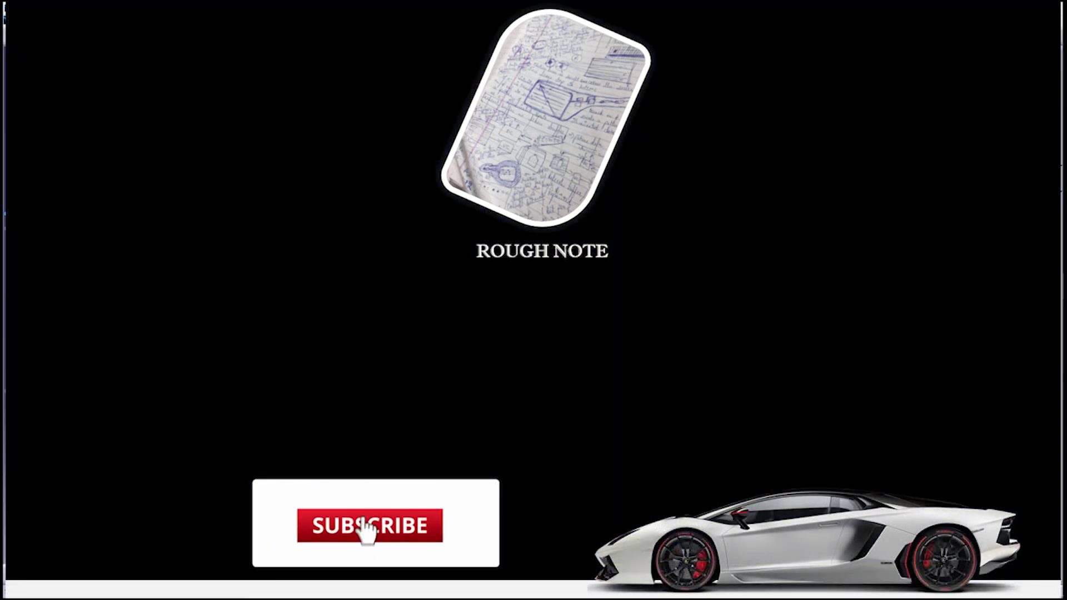